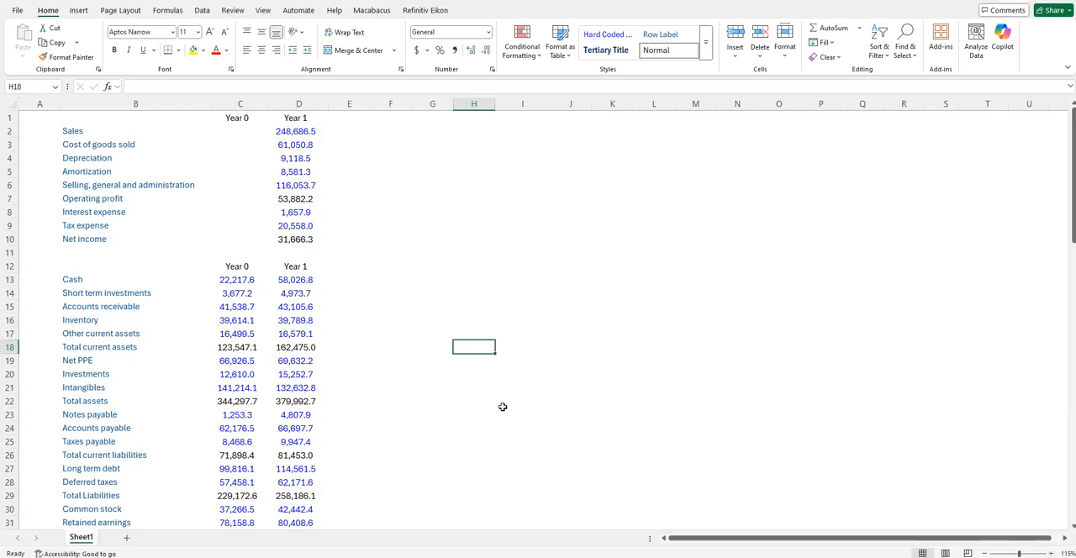
pyautogui.press('Left')
pyautogui.press('Left')
pyautogui.press('Left')
pyautogui.press('Left')
pyautogui.press('Left')
pyautogui.press('Left')
pyautogui.press('Left')
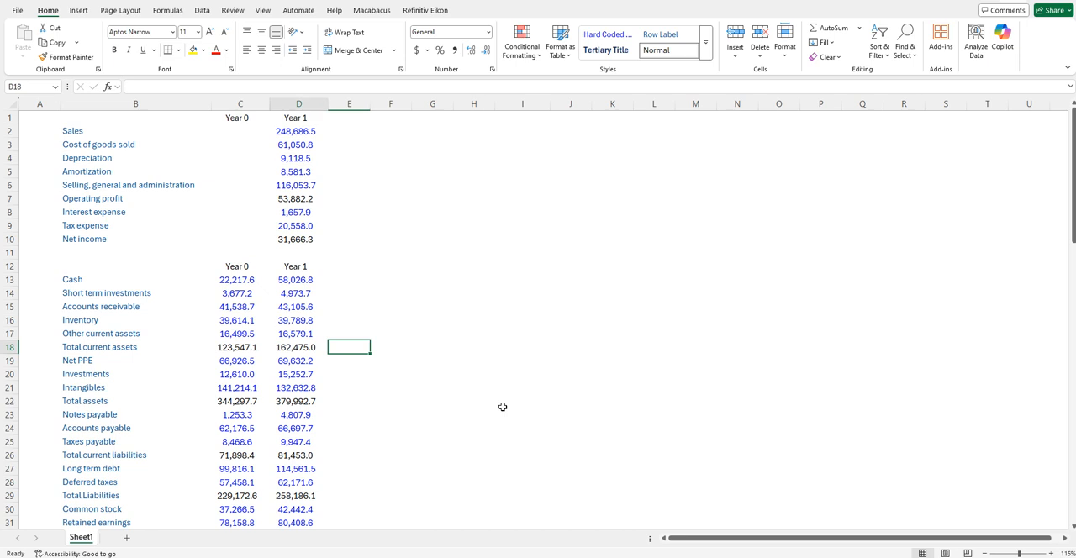
pyautogui.press('Right')
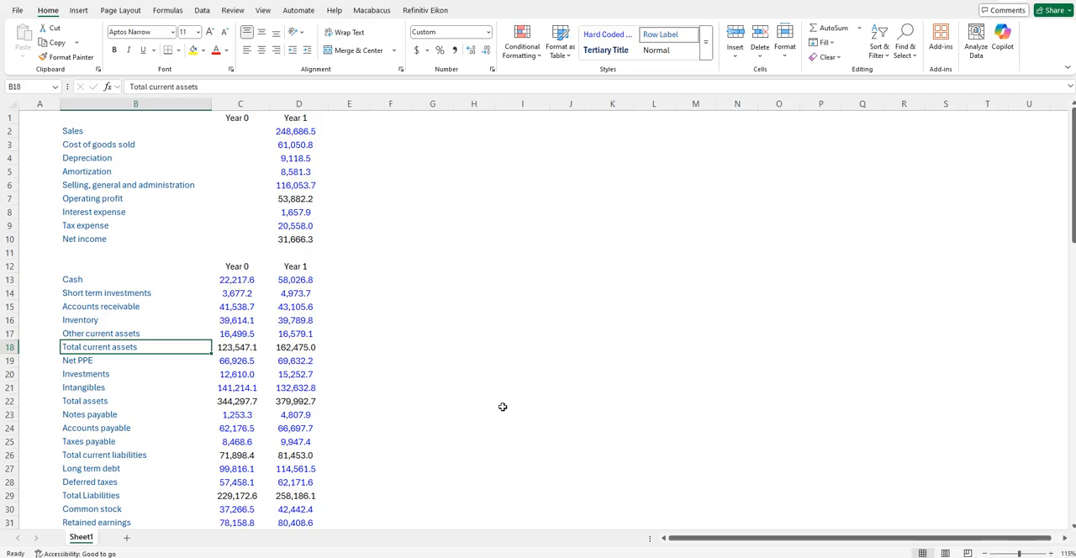
pyautogui.press('Right')
pyautogui.press('Left')
# - Shade the Accounts receivable, Inventory and Other current assets rows medium blue across columns B to D
pyautogui.press('Up')
pyautogui.press('Up')
pyautogui.press('Up')
pyautogui.press('Up')
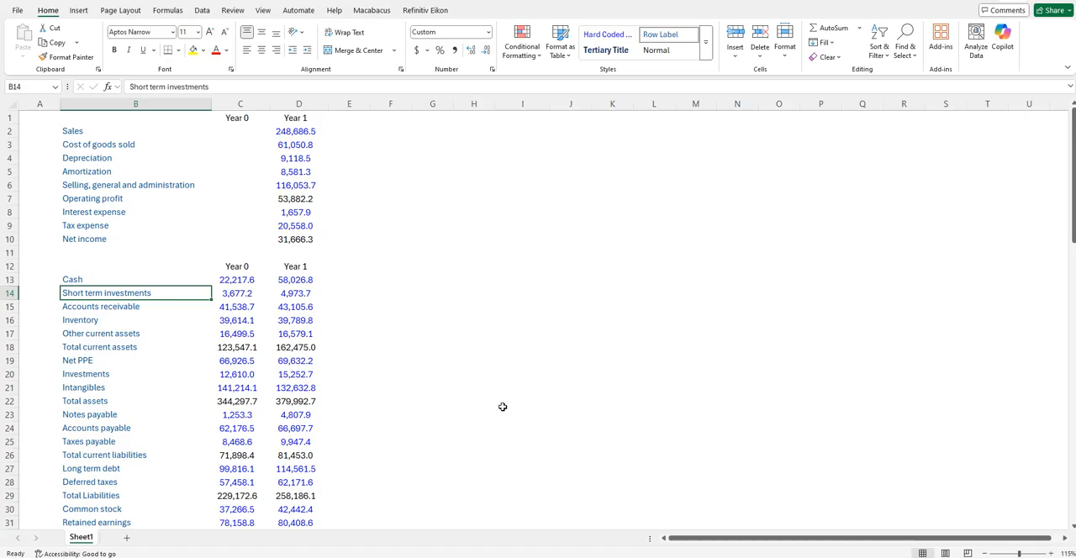
pyautogui.press('Down')
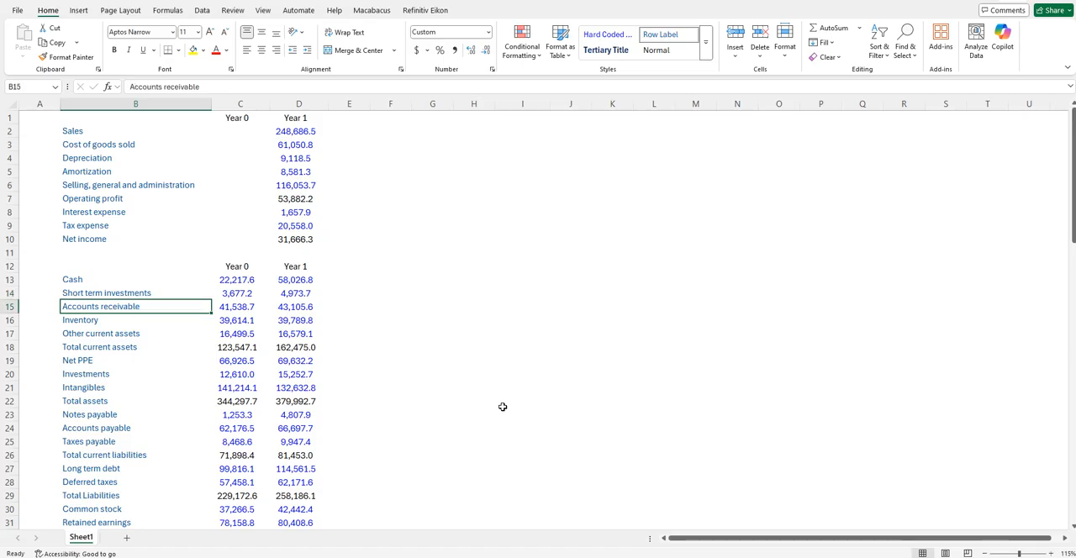
pyautogui.hotkey('shift', 'Right')
pyautogui.hotkey('shift', 'Down')
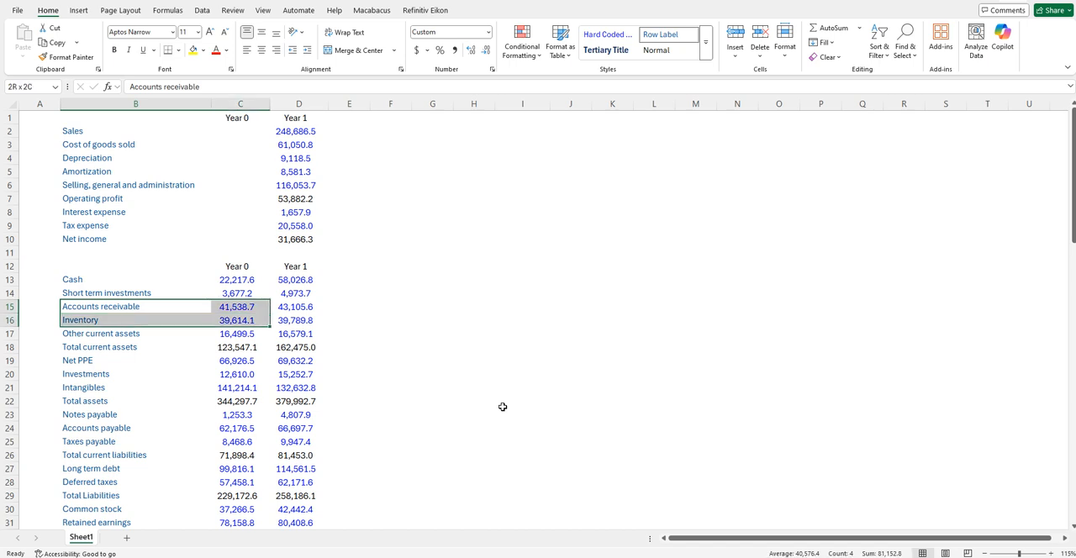
pyautogui.hotkey('shift', 'Right')
pyautogui.hotkey('shift', 'Down')
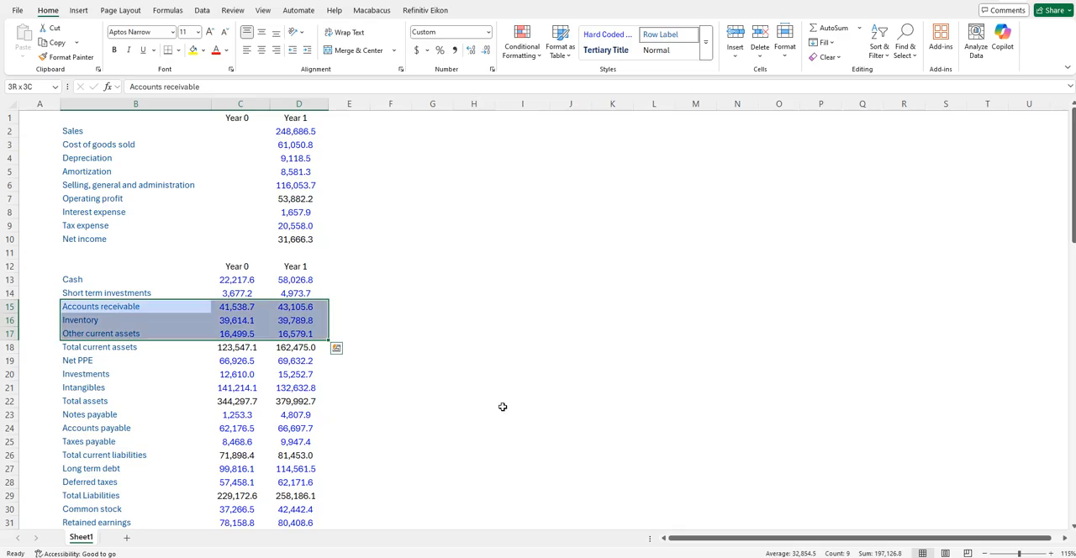
# - Shade the Accounts payable and Taxes payable rows in columns B to D the same medium blue as Accounts receivable
pyautogui.press('Down')
pyautogui.press('Down')
pyautogui.press('Down')
pyautogui.press('Down')
pyautogui.press('Down')
pyautogui.press('Down')
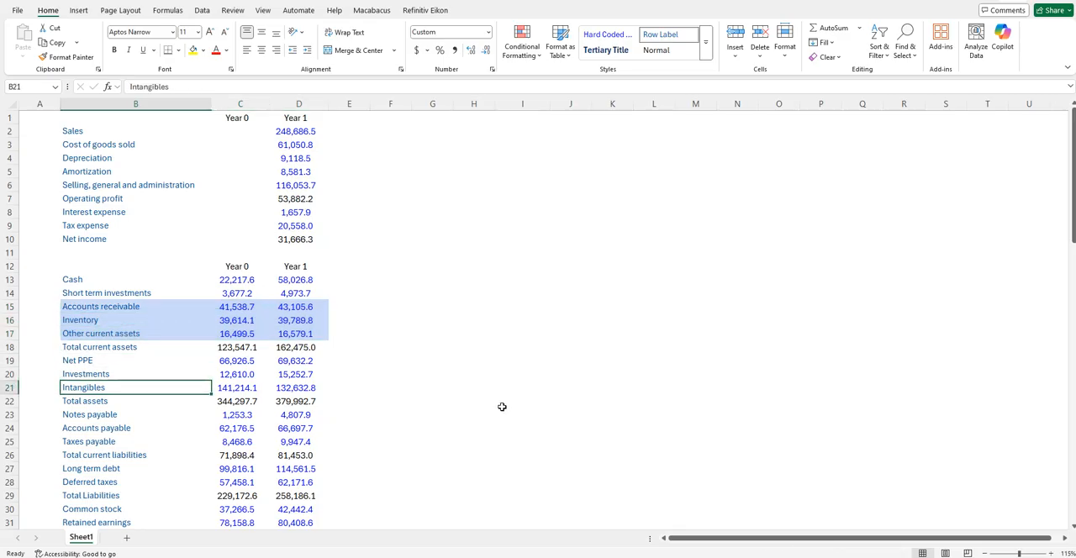
pyautogui.scroll(-1, 502, 407)
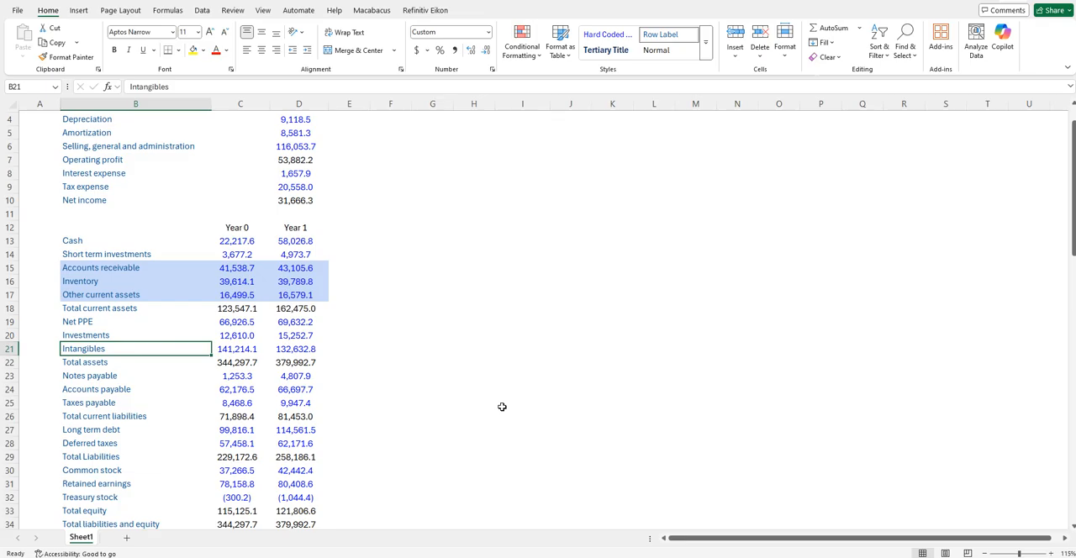
pyautogui.press('Down')
pyautogui.press('Down')
pyautogui.press('Down')
pyautogui.hotkey('shift', 'Down')
pyautogui.hotkey('shift', 'Right')
pyautogui.hotkey('shift', 'Right')
pyautogui.press('Return')
# - Shade the Deferred taxes row in columns B to D the same medium blue as the payables rows
pyautogui.press('Down')
pyautogui.press('Down')
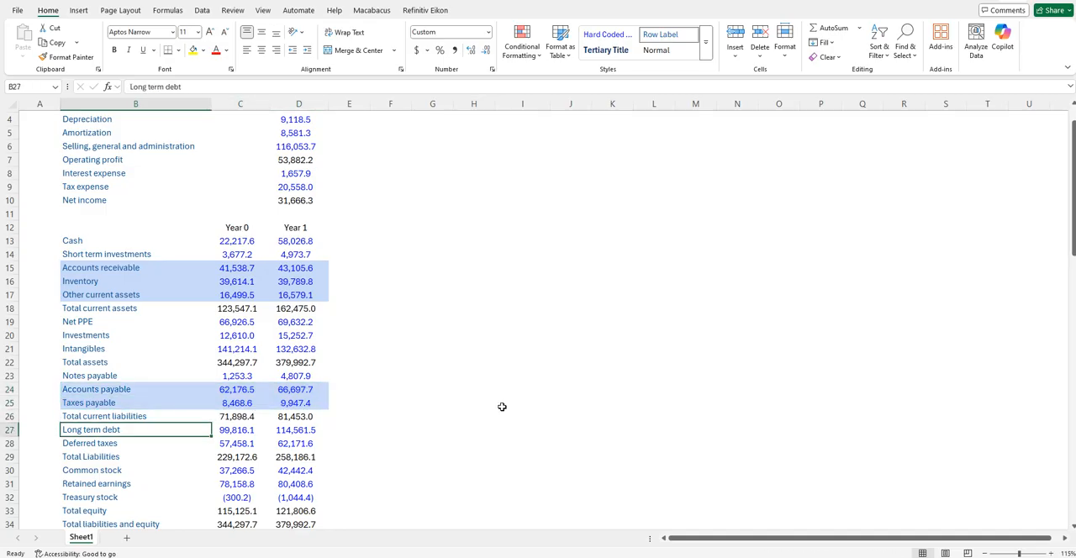
pyautogui.press('Down')
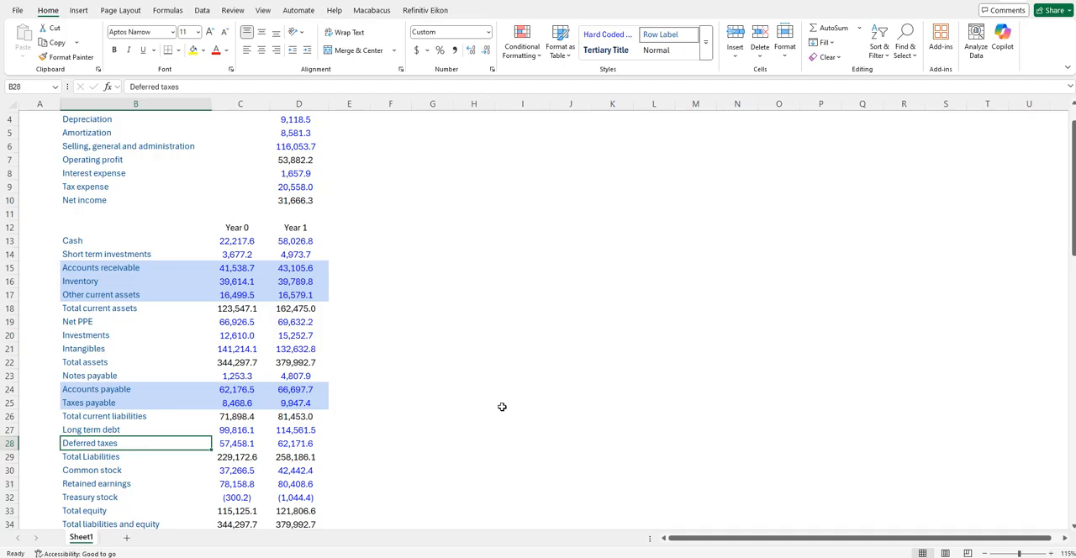
pyautogui.hotkey('shift', 'Right')
pyautogui.hotkey('shift', 'Right')
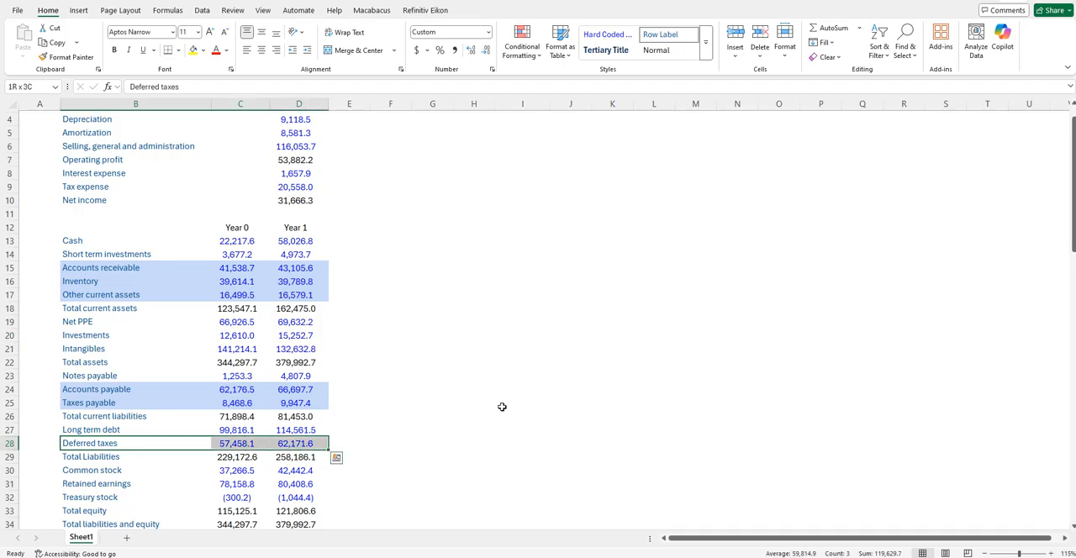
pyautogui.press('F4')
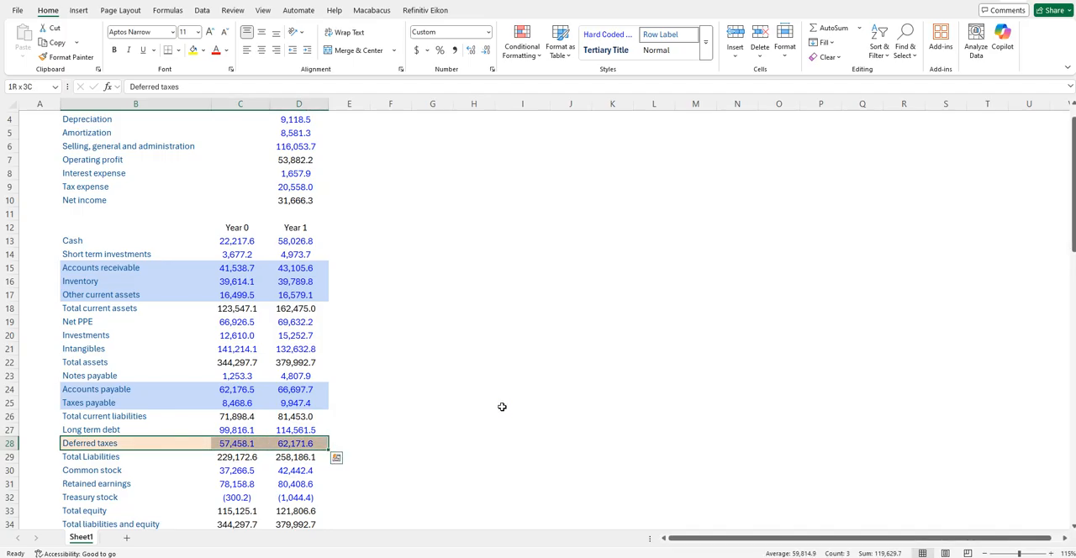
# - Shade the Short term investments row light blue across columns B to D
pyautogui.press('Up')
pyautogui.press('Up')
pyautogui.press('Up')
pyautogui.press('Down')
pyautogui.press('Down')
pyautogui.press('Down')
pyautogui.press('Up')
pyautogui.press('Up')
pyautogui.press('Up')
pyautogui.press('Up')
pyautogui.press('Up')
pyautogui.press('Up')
pyautogui.press('Up')
pyautogui.press('Up')
pyautogui.press('Up')
pyautogui.press('Up')
pyautogui.press('Up')
pyautogui.press('Up')
pyautogui.press('Up')
pyautogui.press('Up')
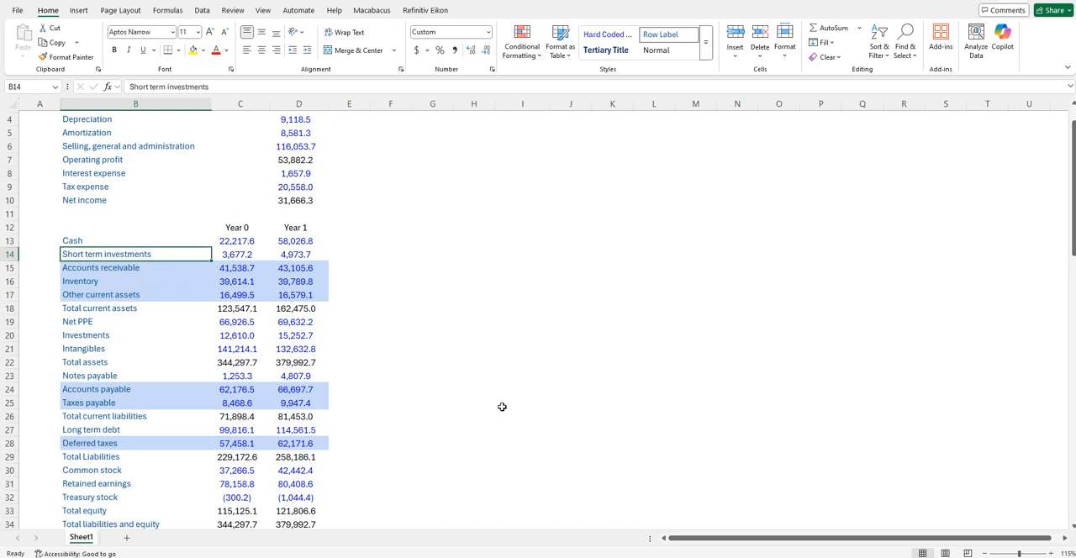
pyautogui.hotkey('shift', 'Right')
pyautogui.hotkey('shift', 'Right')
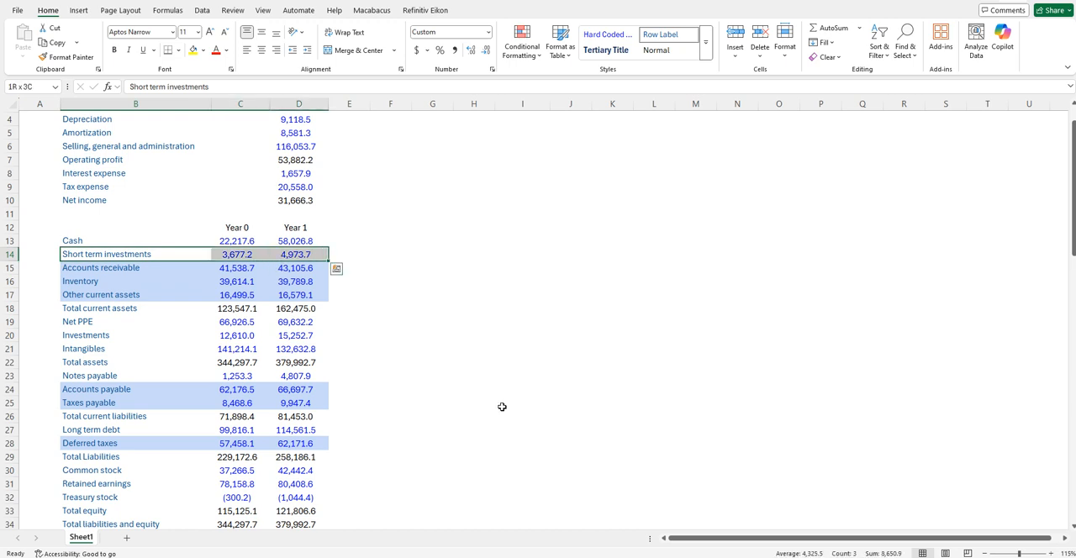
pyautogui.press('F4')
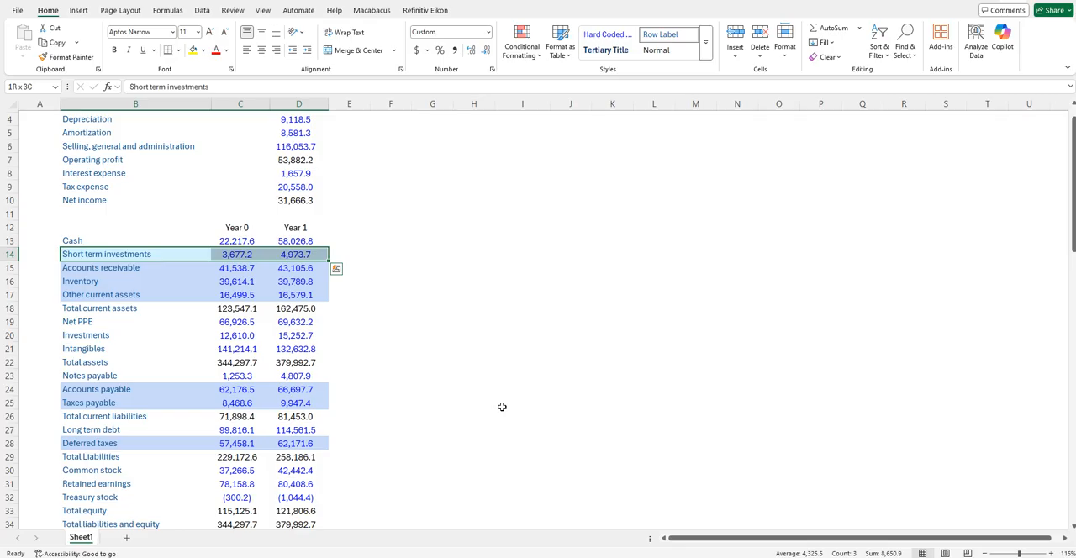
# - Shade the Net PPE row in columns B to D the same light blue as Short term investments
pyautogui.press('Down')
pyautogui.press('Down')
pyautogui.press('Down')
pyautogui.press('Down')
pyautogui.press('Down')
pyautogui.hotkey('shift', 'Right')
pyautogui.hotkey('shift', 'Right')
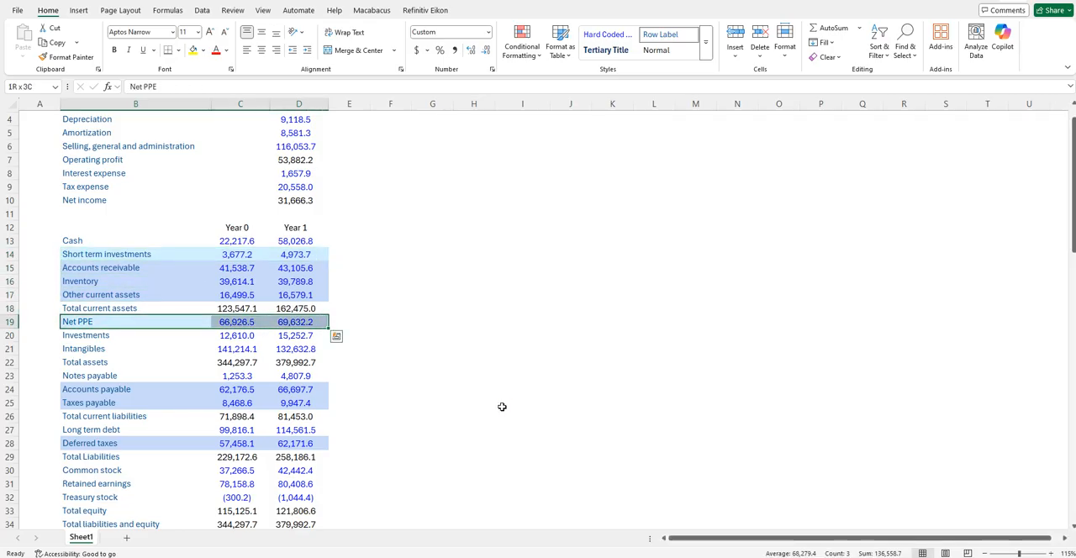
# - Shade the Investments and Intangibles rows light blue across columns B to D
pyautogui.press('Down')
pyautogui.hotkey('shift', 'Down')
pyautogui.hotkey('shift', 'Down')
pyautogui.hotkey('shift', 'Up')
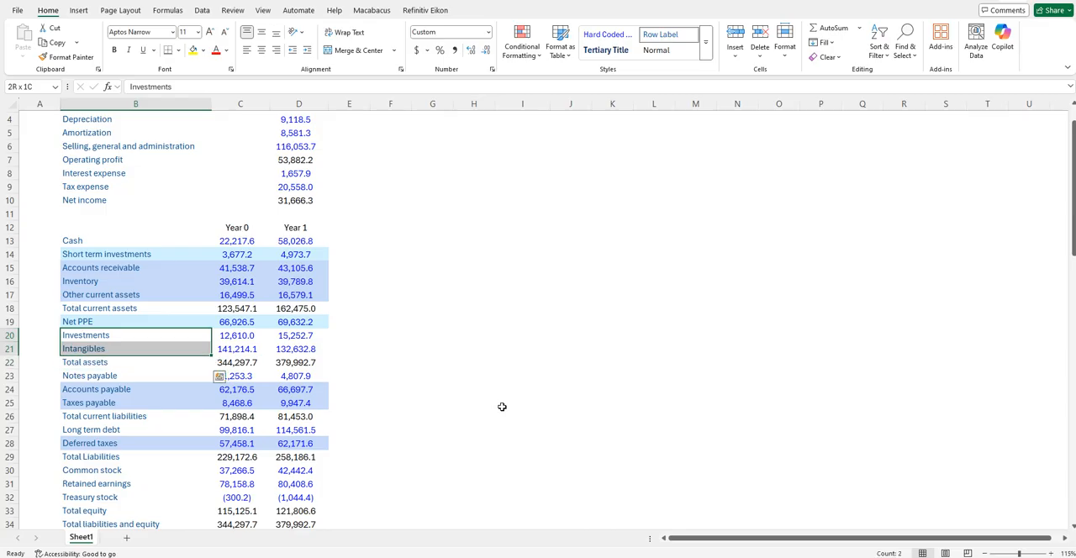
pyautogui.hotkey('shift', 'Right')
pyautogui.hotkey('shift', 'Right')
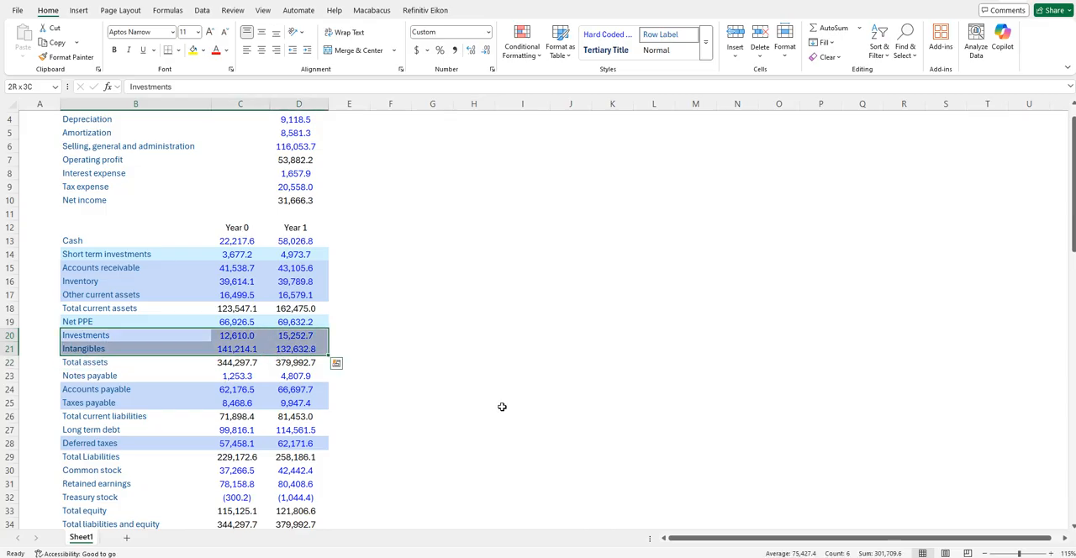
# - Review the light blue rows for Short term investments, Net PPE, Investments and Intangibles
pyautogui.press('Down')
pyautogui.press('Down')
pyautogui.press('Down')
pyautogui.press('Down')
pyautogui.press('Down')
pyautogui.press('Down')
pyautogui.press('Down')
pyautogui.press('Down')
pyautogui.press('Down')
pyautogui.press('Down')
pyautogui.press('Up')
pyautogui.press('Up')
pyautogui.press('Up')
pyautogui.press('Up')
pyautogui.press('Up')
pyautogui.press('Up')
# - Shade the Notes payable row light orange across columns B to D
pyautogui.press('Up')
pyautogui.press('Up')
pyautogui.press('Up')
pyautogui.press('Up')
pyautogui.press('Up')
pyautogui.press('Up')
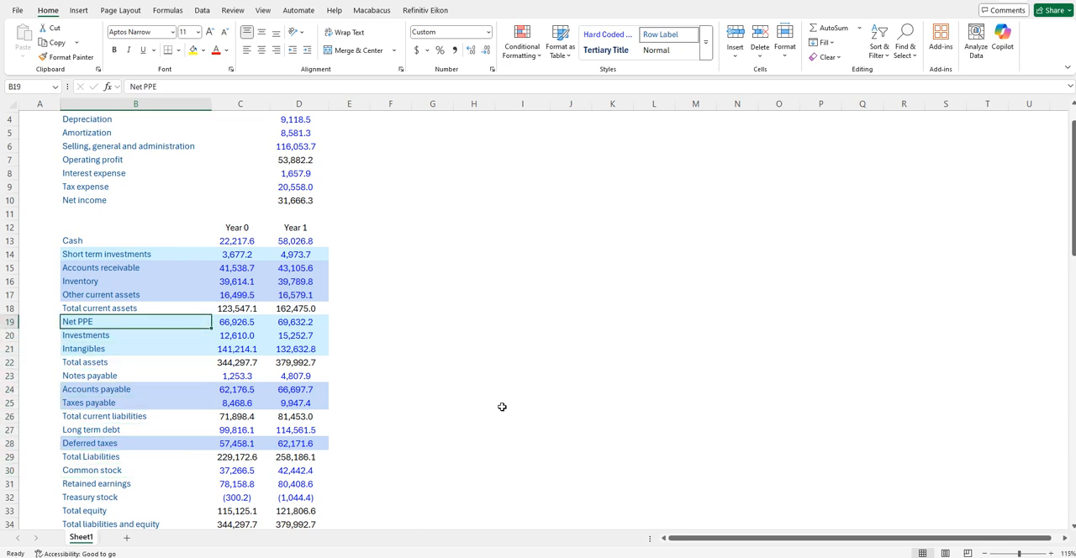
pyautogui.press('Down')
pyautogui.press('Down')
pyautogui.press('Down')
pyautogui.press('Down')
pyautogui.press('Down')
pyautogui.press('Up')
pyautogui.press('Down')
pyautogui.hotkey('shift', 'Right')
pyautogui.hotkey('shift', 'Right')
pyautogui.hotkey('shift', 'Right')
pyautogui.hotkey('shift', 'Left')
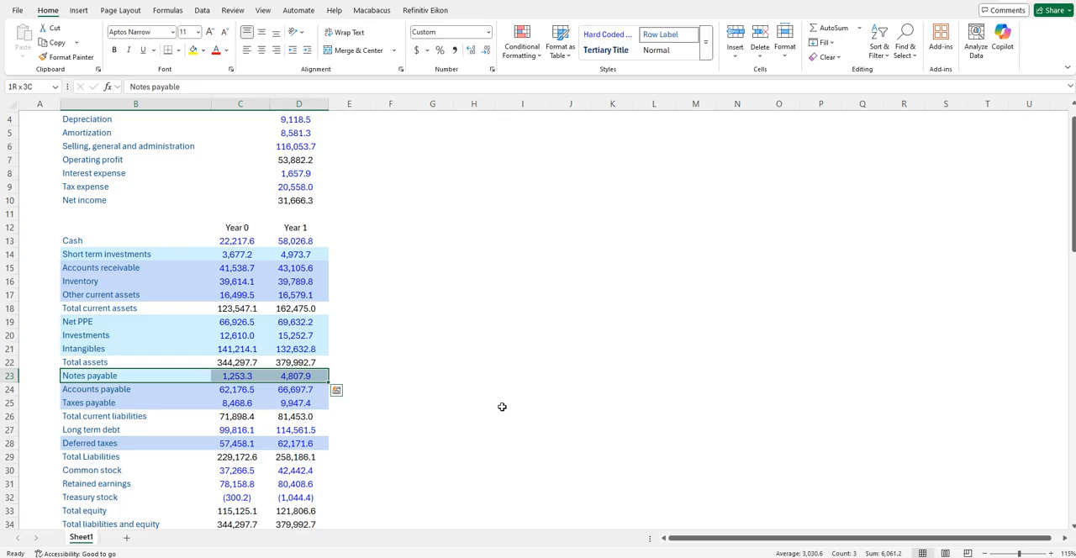
pyautogui.hotkey('ctrl', 'shift', 'k')
pyautogui.hotkey('ctrl', 'shift', 'k')
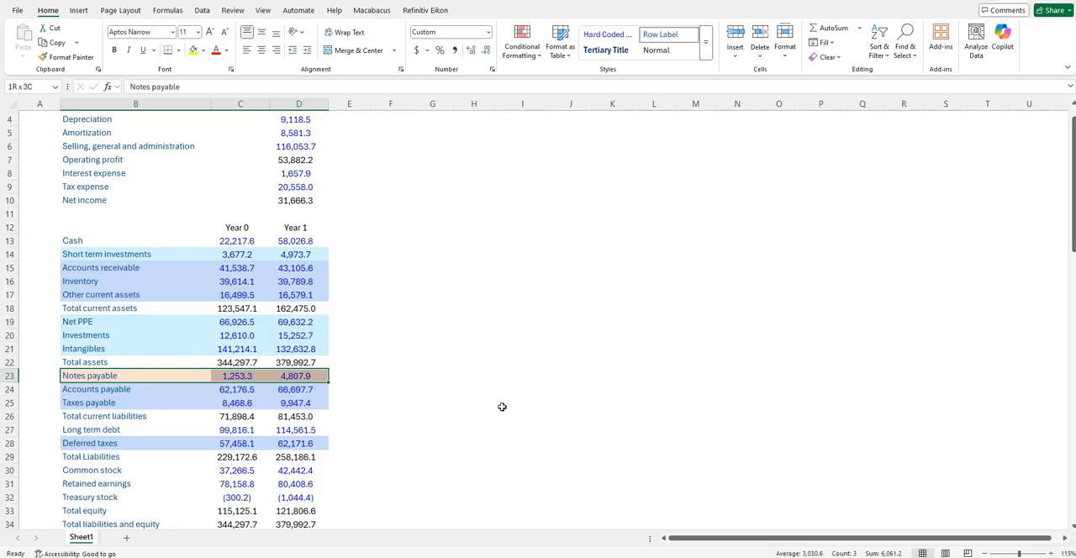
# - Shade the Long term debt row in columns B to D the same light orange as Notes payable
pyautogui.press('Down')
pyautogui.press('Down')
pyautogui.press('Down')
pyautogui.press('Down')
pyautogui.hotkey('shift', 'Right')
pyautogui.hotkey('shift', 'Right')
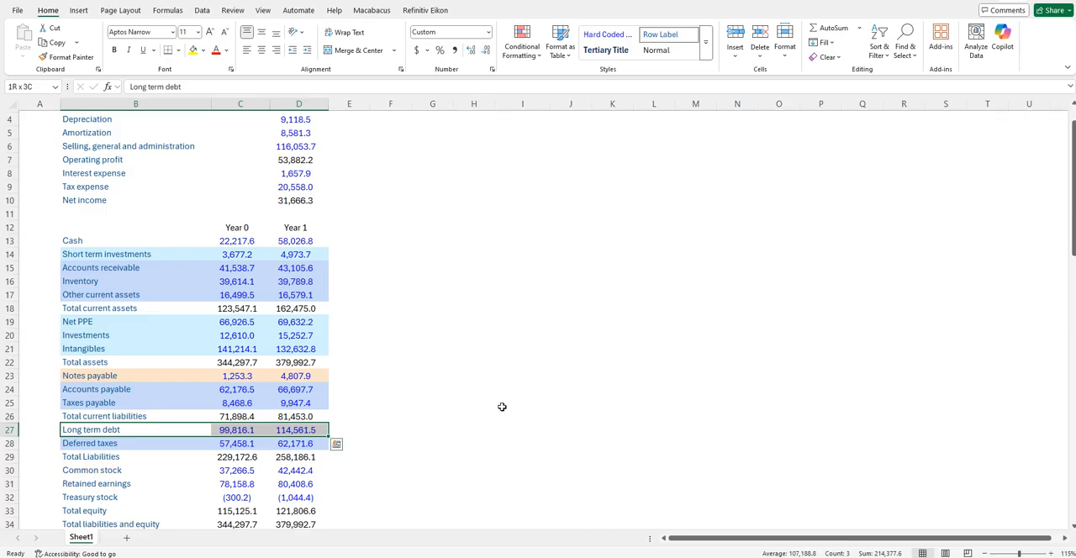
pyautogui.hotkey('ctrl', 'shift', 'k')
pyautogui.hotkey('ctrl', 'shift', 'k')
# - Shade the Common stock, Retained earnings and Treasury stock rows light orange across columns B to D
pyautogui.press('Down')
pyautogui.press('Down')
pyautogui.press('Down')
pyautogui.hotkey('shift', 'Down')
pyautogui.hotkey('shift', 'Down')
pyautogui.hotkey('shift', 'Up')
pyautogui.hotkey('shift', 'Down')
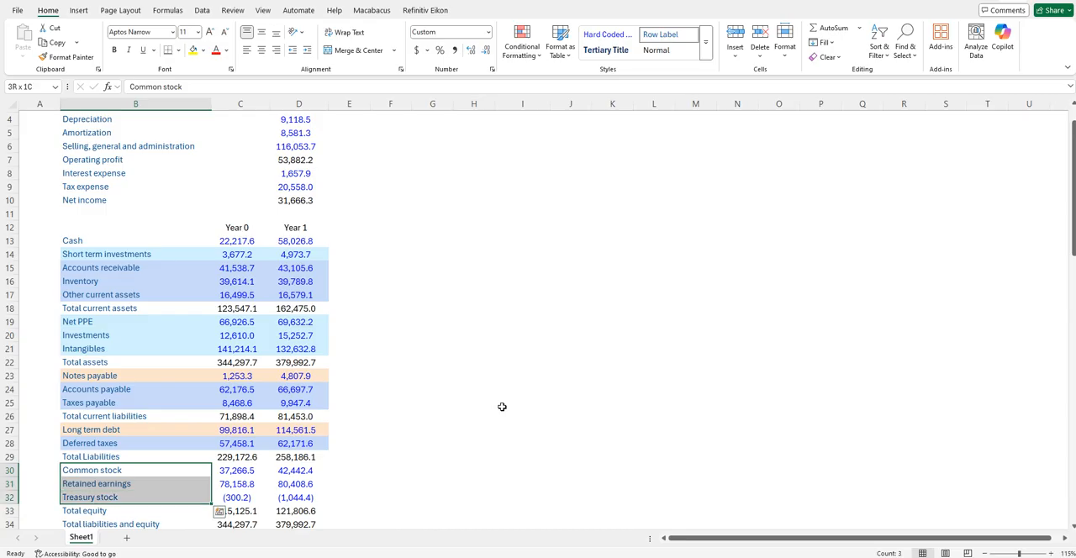
pyautogui.hotkey('shift', 'Right')
pyautogui.hotkey('shift', 'Right')
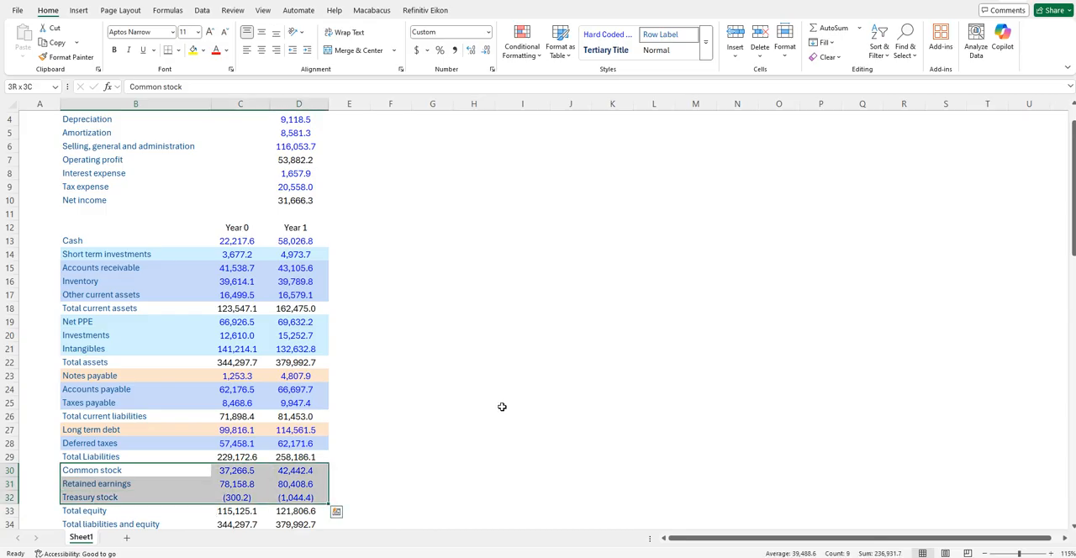
pyautogui.hotkey('ctrl', 'shift', 'k')
pyautogui.hotkey('ctrl', 'shift', 'k')
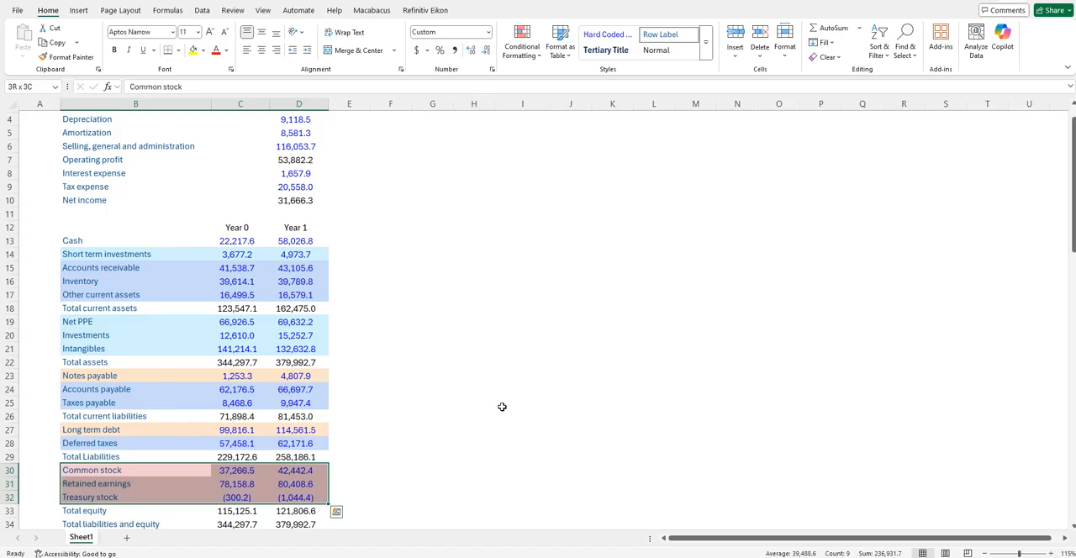
pyautogui.hotkey('ctrl', 'shift', 'k')
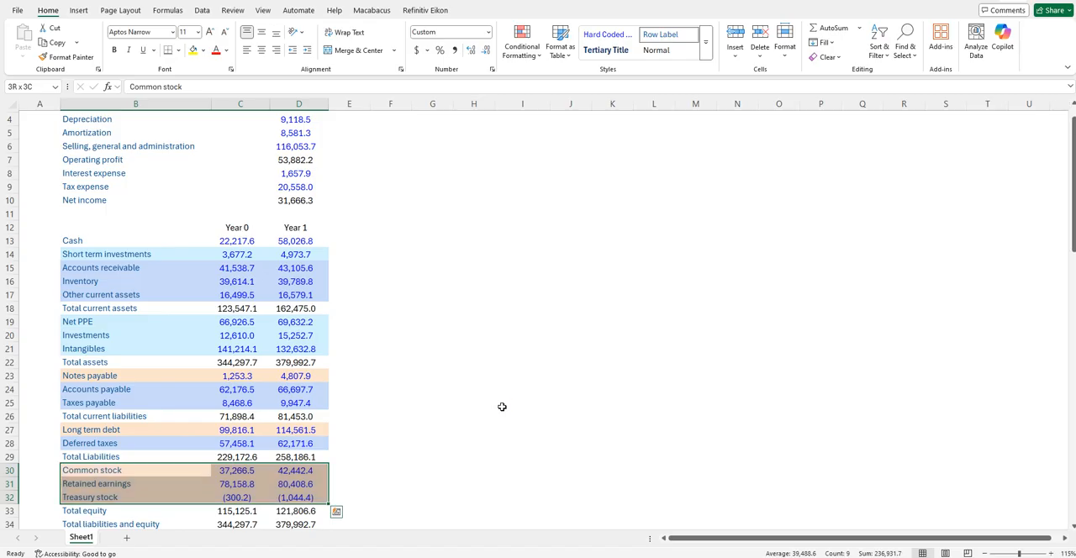
# - Review the colour-coded balance sheet rows and the unshaded totals between them, from Short term investments down to Treasury stock
pyautogui.press('Down')
pyautogui.press('Down')
pyautogui.press('Down')
pyautogui.press('Down')
pyautogui.press('Up')
pyautogui.press('Up')
pyautogui.press('Up')
pyautogui.press('Up')
pyautogui.press('Up')
pyautogui.press('Up')
pyautogui.press('Up')
pyautogui.press('Up')
pyautogui.press('Up')
pyautogui.press('Up')
pyautogui.press('Up')
pyautogui.press('Up')
pyautogui.press('Up')
pyautogui.press('Up')
pyautogui.press('Up')
pyautogui.press('Up')
pyautogui.press('Up')
pyautogui.press('Up')
pyautogui.press('Up')
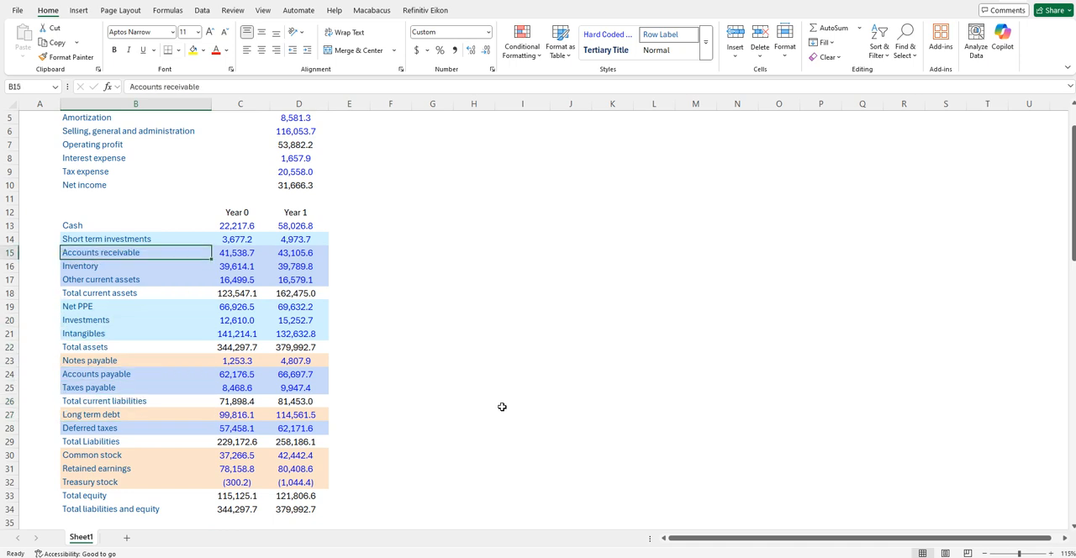
pyautogui.press('Down')
pyautogui.press('Down')
pyautogui.press('Up')
pyautogui.press('Up')
pyautogui.press('Up')
pyautogui.press('Down')
pyautogui.press('Down')
pyautogui.press('Down')
pyautogui.press('Down')
pyautogui.press('Down')
pyautogui.press('Down')
pyautogui.press('Down')
pyautogui.press('Down')
pyautogui.press('Down')
pyautogui.press('Down')
pyautogui.press('Down')
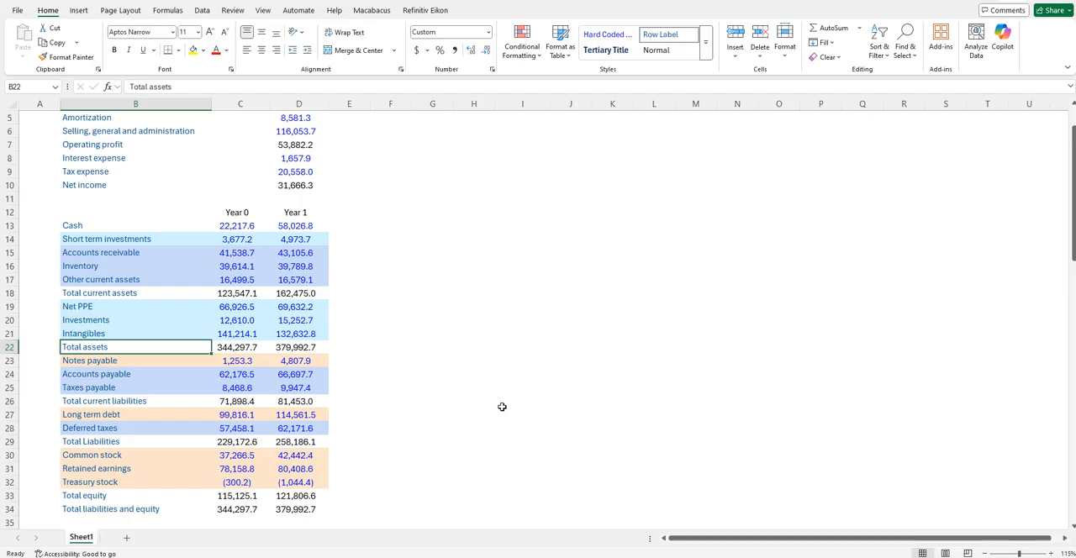
pyautogui.press('Down')
pyautogui.press('Down')
pyautogui.press('Down')
pyautogui.press('Down')
pyautogui.press('Down')
pyautogui.press('Down')
pyautogui.press('Down')
pyautogui.press('Down')
pyautogui.press('Down')
pyautogui.press('Down')
pyautogui.press('Down')
pyautogui.press('Down')
pyautogui.press('Down')
pyautogui.press('Down')
pyautogui.press('Down')
pyautogui.press('Down')
pyautogui.press('Down')
pyautogui.press('Down')
pyautogui.press('Down')
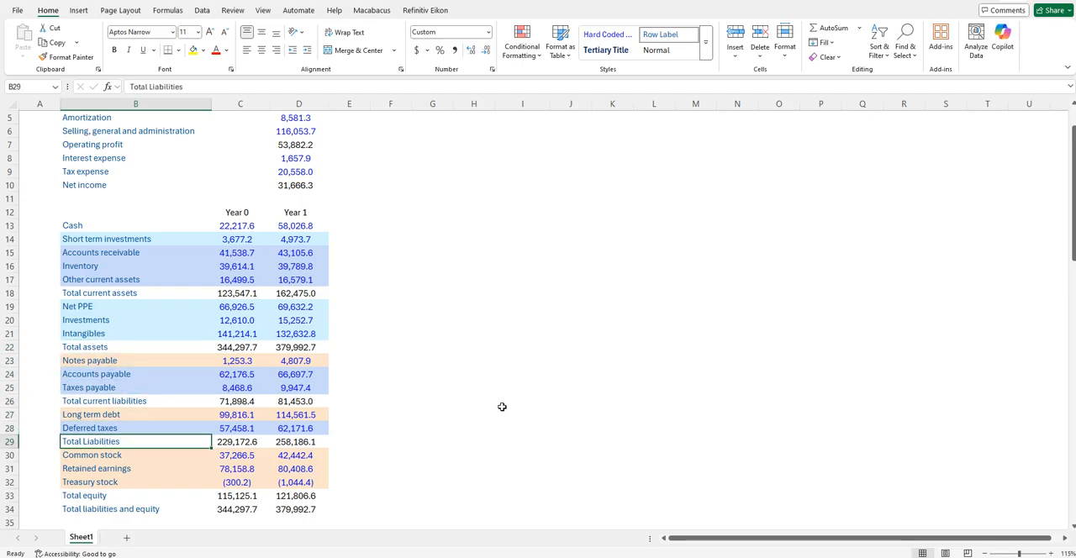
pyautogui.press('Up')
pyautogui.press('Up')
pyautogui.press('Up')
pyautogui.press('Up')
pyautogui.press('Up')
pyautogui.press('Up')
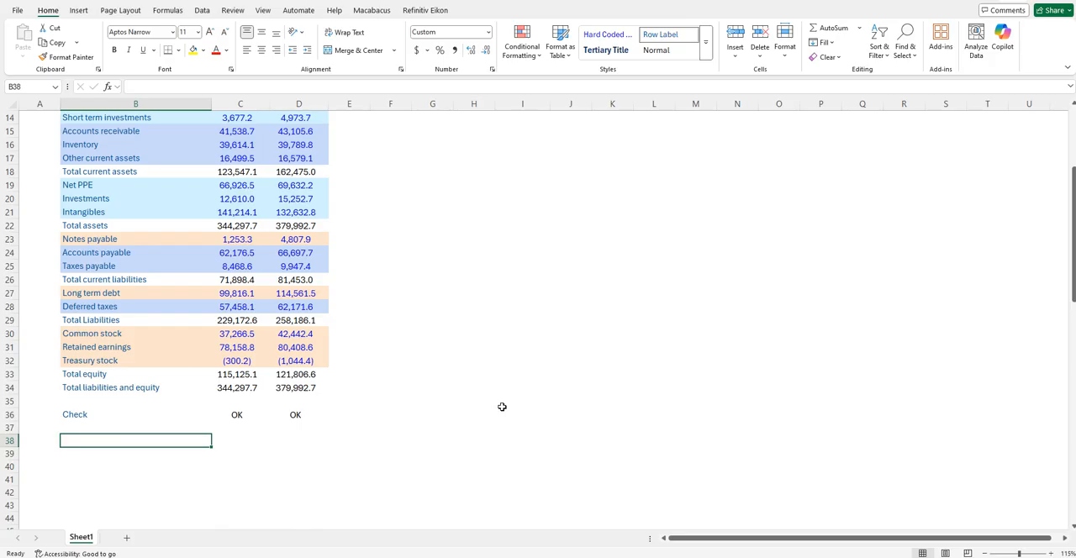
# - Enter the label "Net income" in cell B38, below the balance sheet check
pyautogui.write('Net cino')
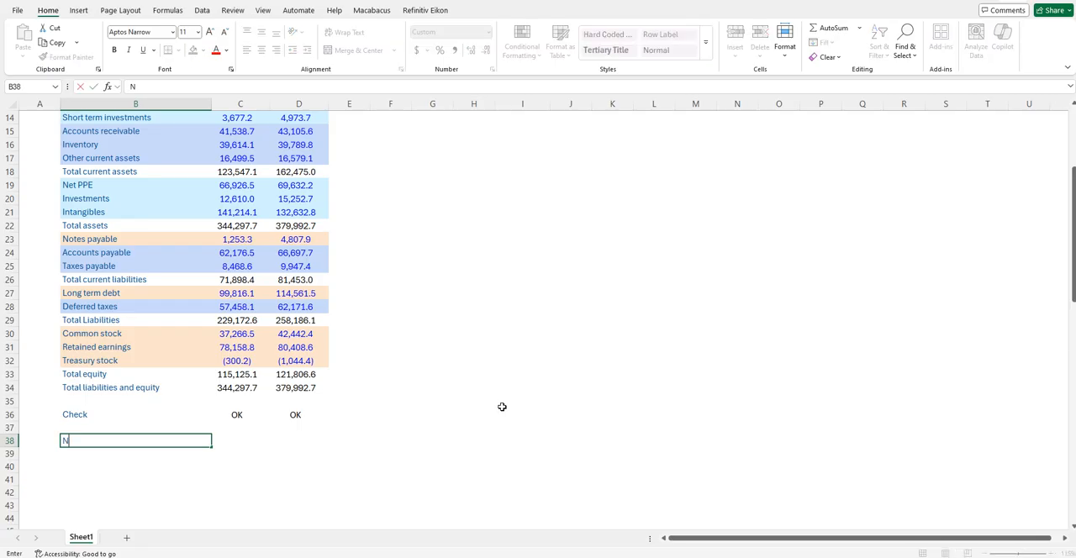
pyautogui.press('BackSpace')
pyautogui.press('BackSpace')
pyautogui.press('BackSpace')
pyautogui.press('BackSpace')
pyautogui.write('income')
pyautogui.press('Return')
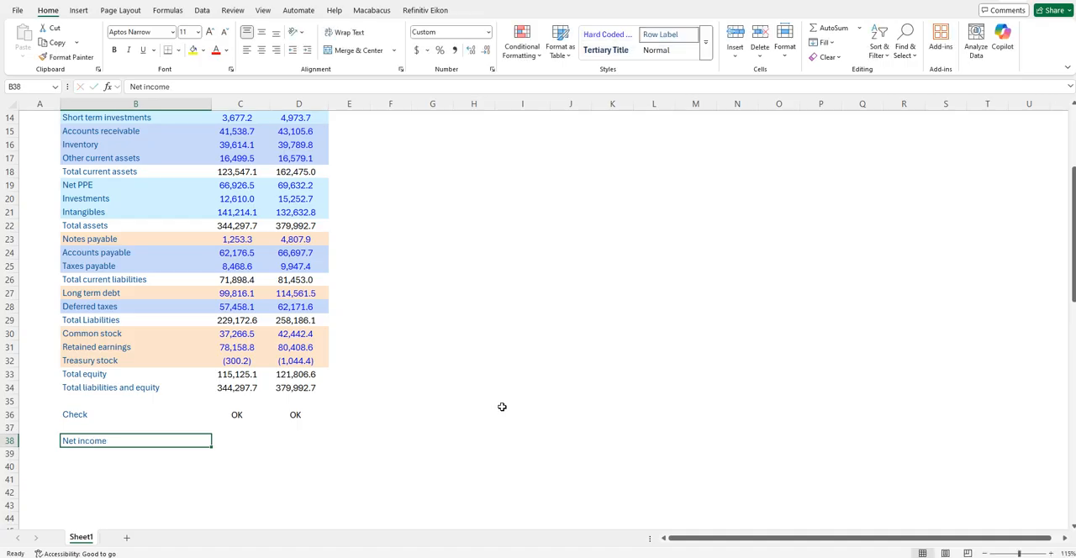
# - Add the labels "Depreciation" in B39 and "Amortization" in B40 under Net income
pyautogui.write('Depreciation')
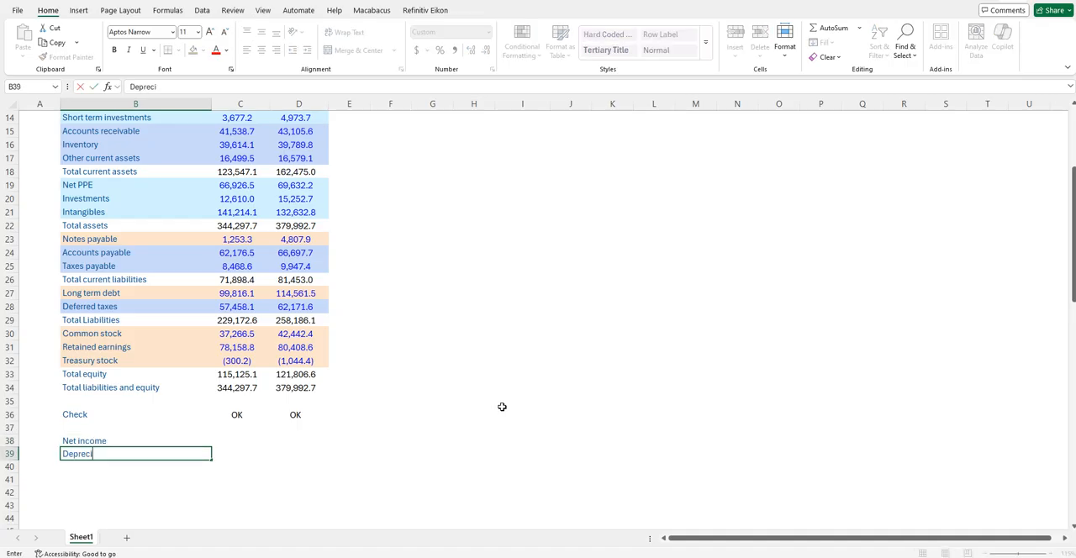
pyautogui.hotkey('ctrl', 'Return')
pyautogui.press('Return')
pyautogui.write('A')
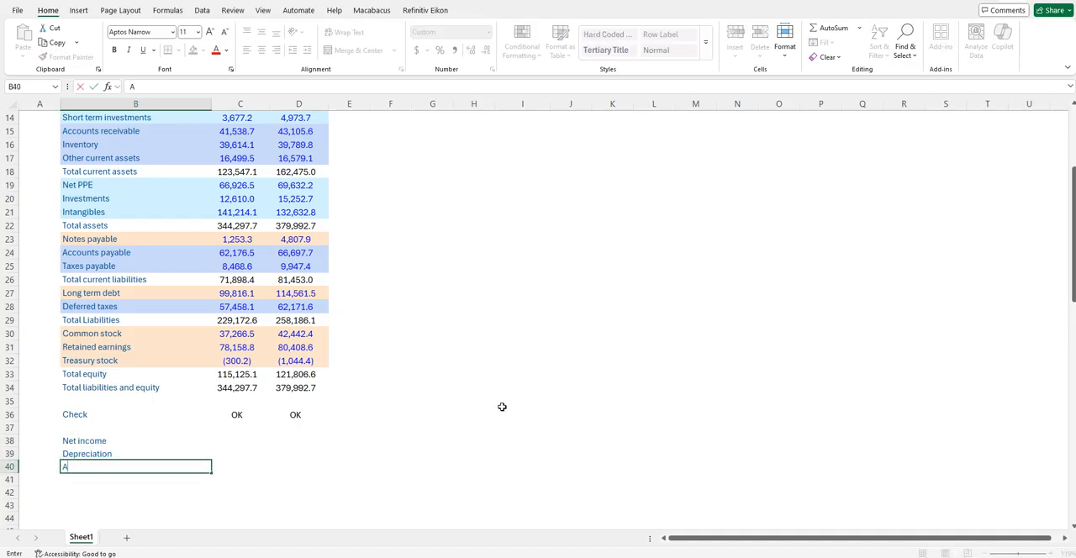
pyautogui.write('mortization')
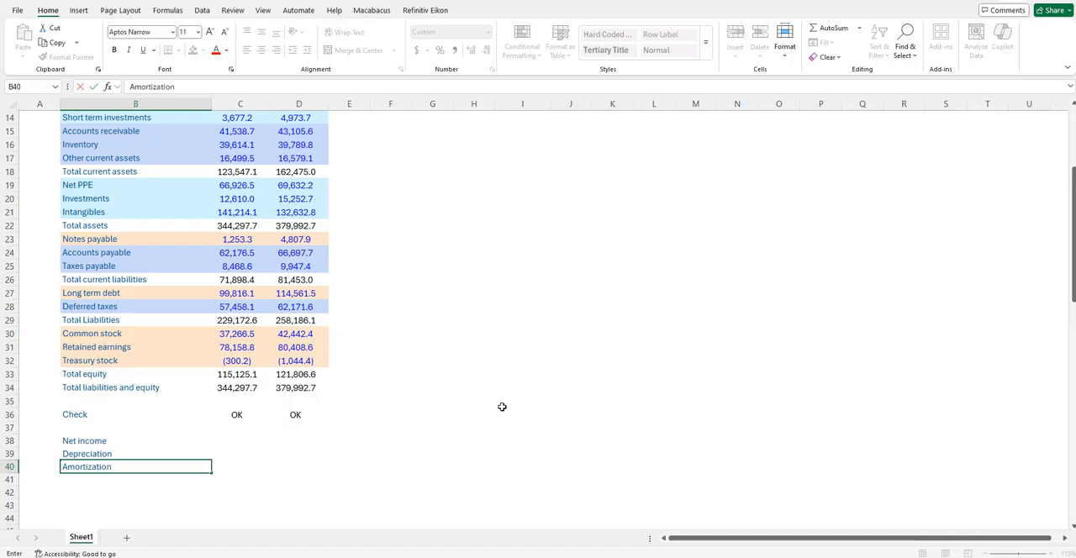
pyautogui.hotkey('ctrl', 'Return')
pyautogui.press('Return')
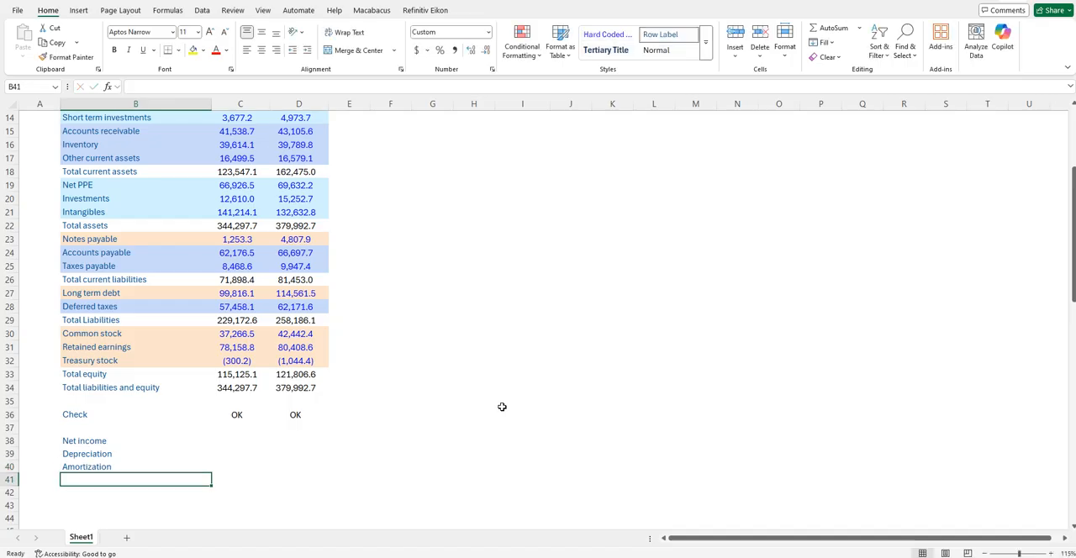
# - Add the labels "Change in A/R" in B41 and "Change in Inventory" in B42 under Amortization
pyautogui.write('Change in ')
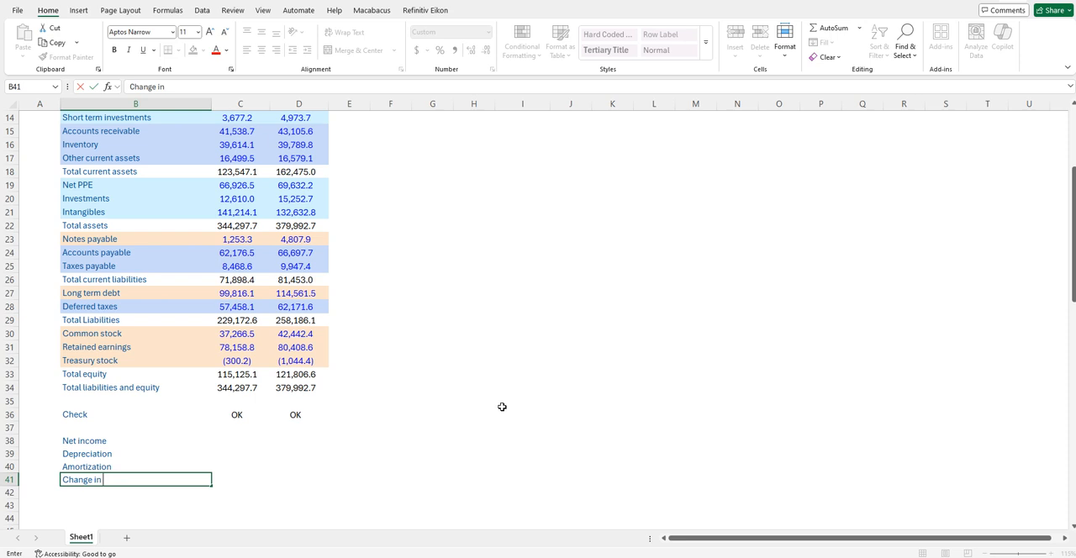
pyautogui.write('A/R')
pyautogui.press('Return')
pyautogui.write('Change in ')
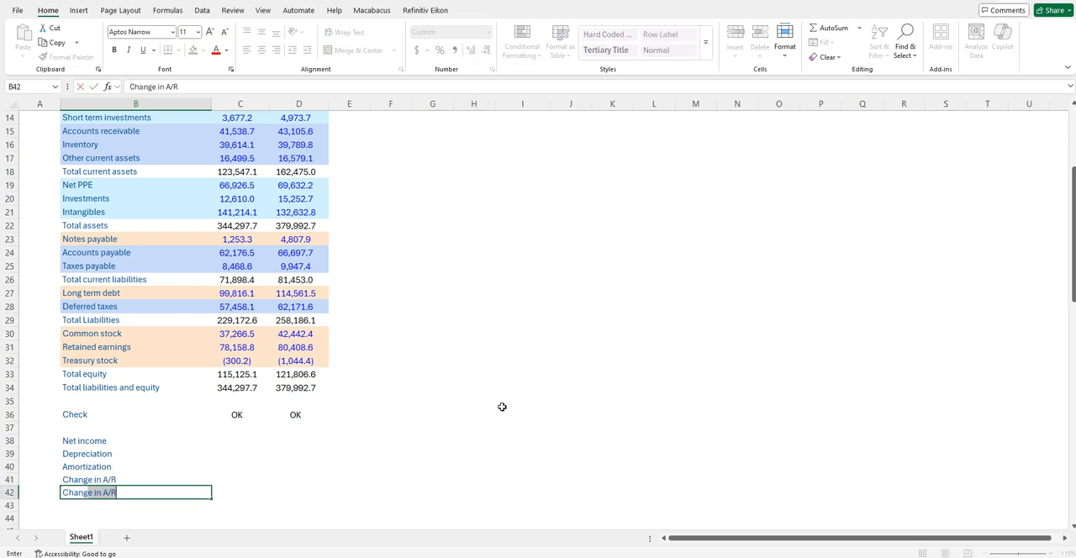
pyautogui.write('I')
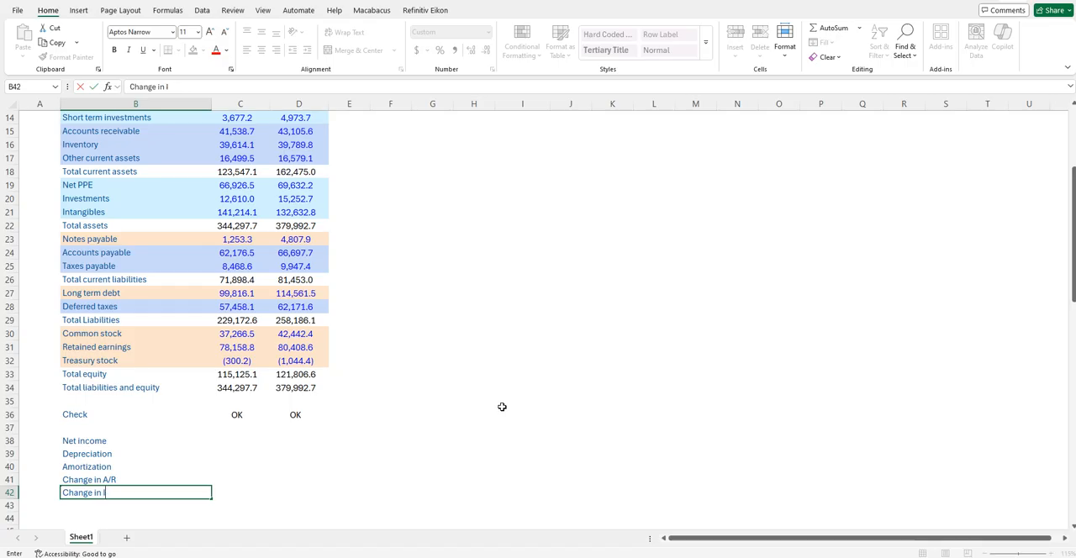
pyautogui.write('N')
pyautogui.press('BackSpace')
pyautogui.write('nventory')
pyautogui.press('Return')
# - Enter the label "Change in other current assets" in B43 and check the three current asset change labels
pyautogui.write('Chang')
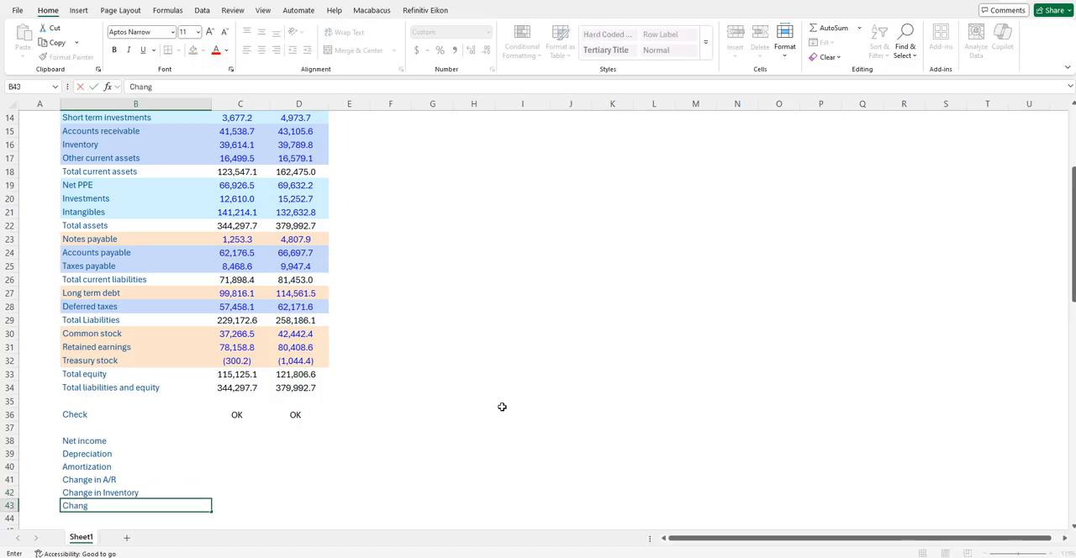
pyautogui.write('e in other current assets')
pyautogui.press('Return')
pyautogui.press('Up')
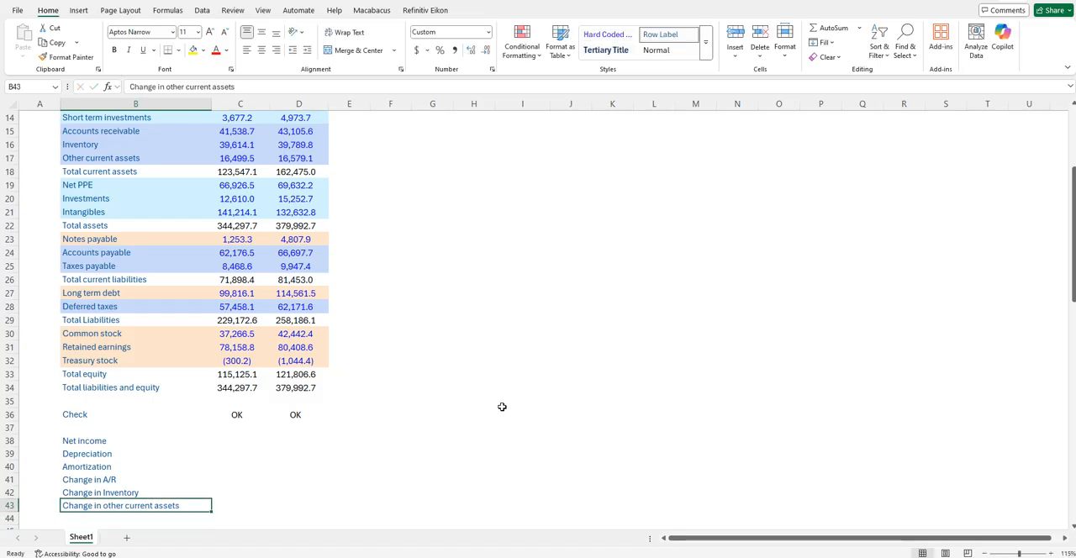
pyautogui.hotkey('shift', 'Up')
pyautogui.hotkey('shift', 'Up')
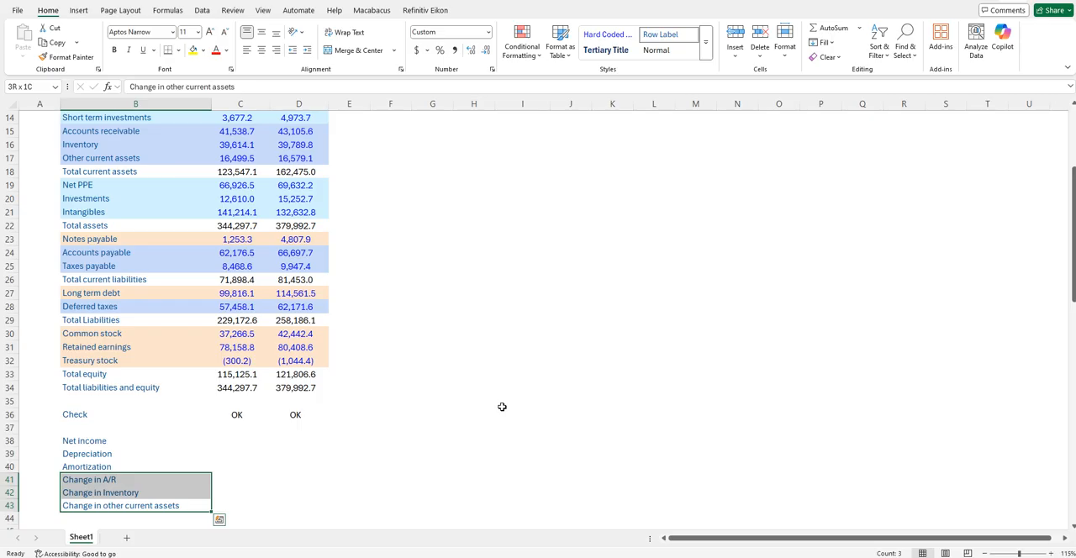
pyautogui.press('Down')
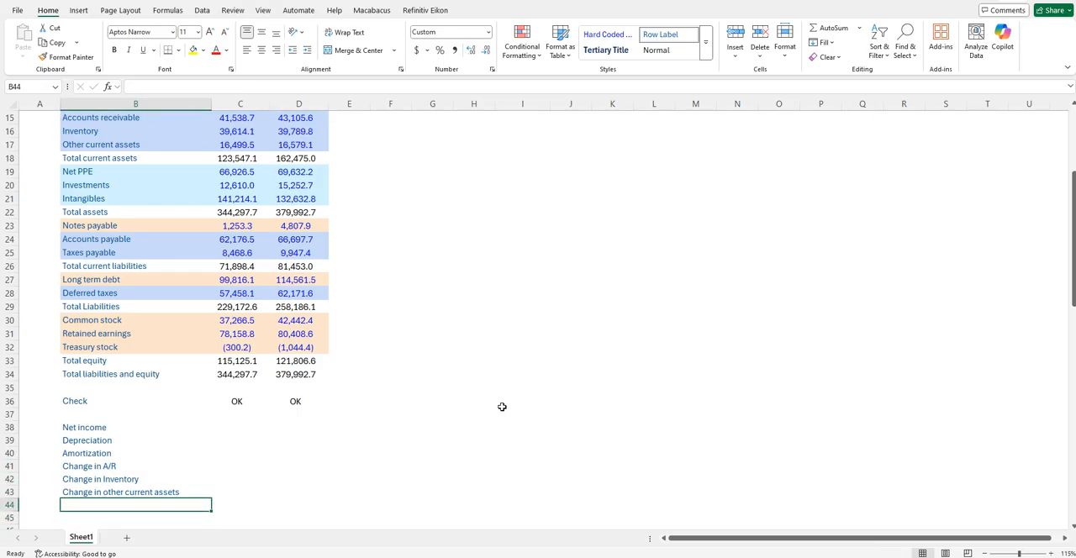
# - Add the liability labels "Change in A/P" in B44 and "Change in Taxes payable" in B45
pyautogui.press('BackSpace')
pyautogui.write('hange in')
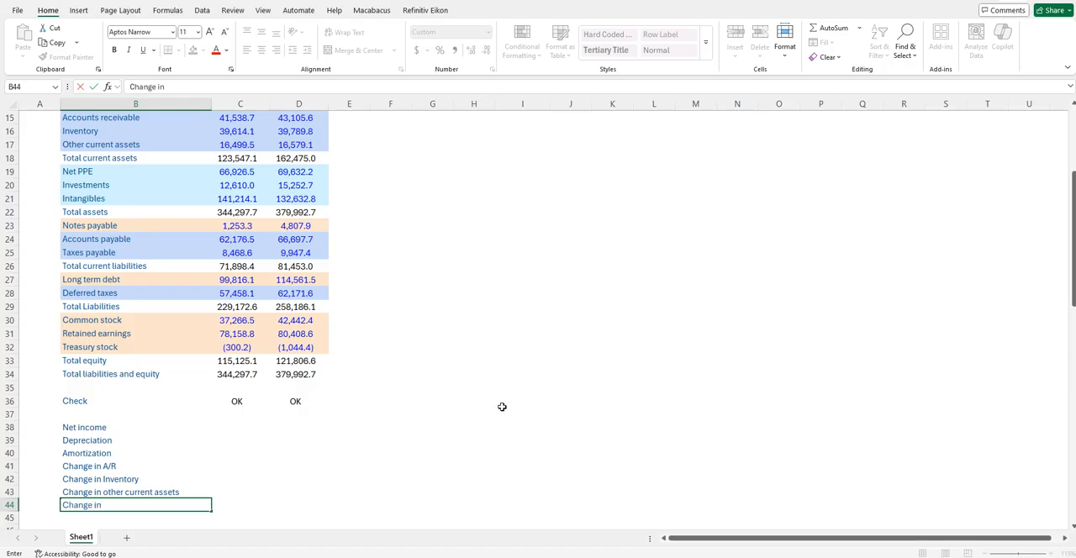
pyautogui.write(' A/P')
pyautogui.press('Return')
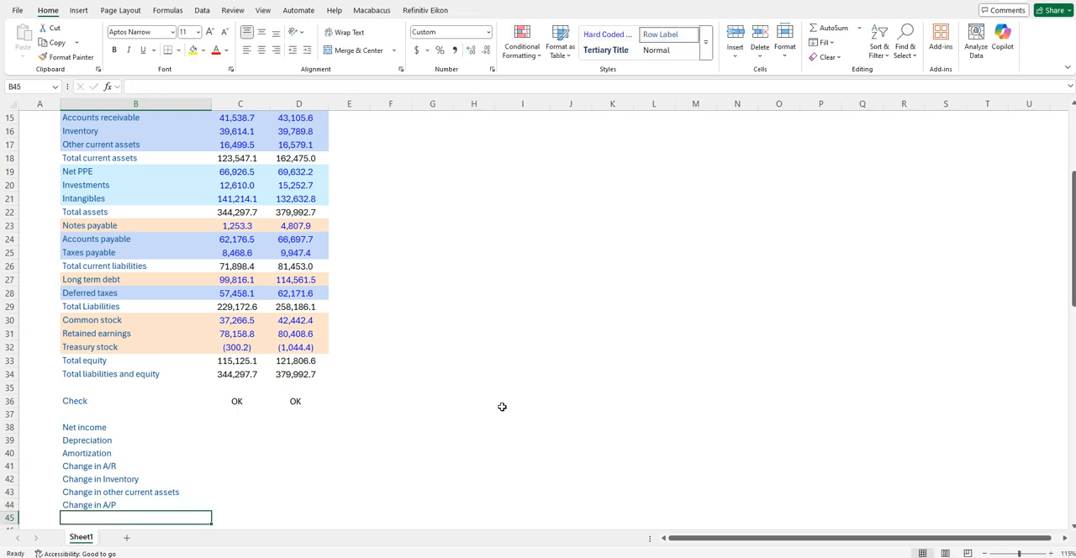
pyautogui.write('CH')
pyautogui.press('BackSpace')
pyautogui.write('hange in ')
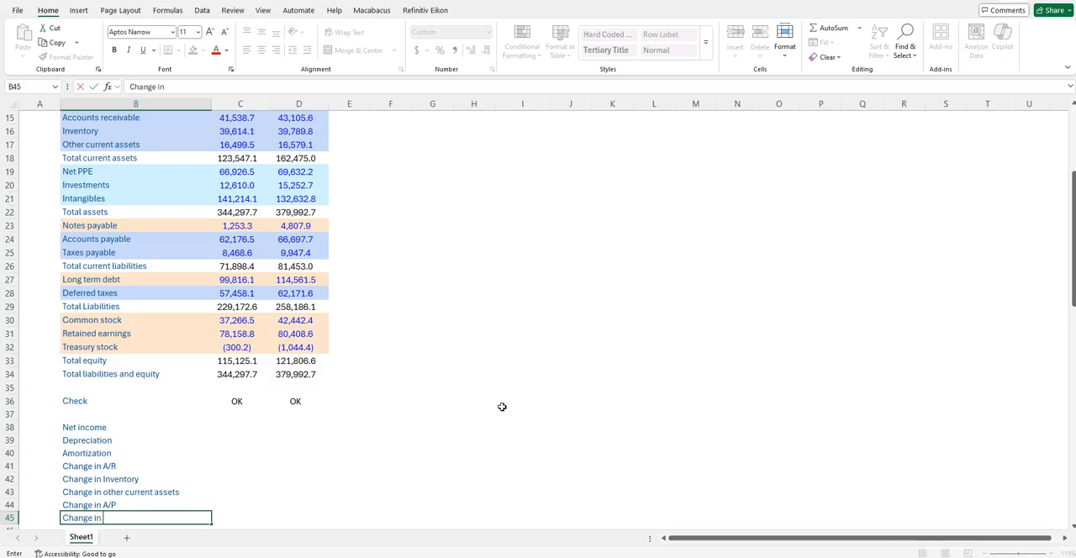
pyautogui.write('Taxes payable')
pyautogui.press('Return')
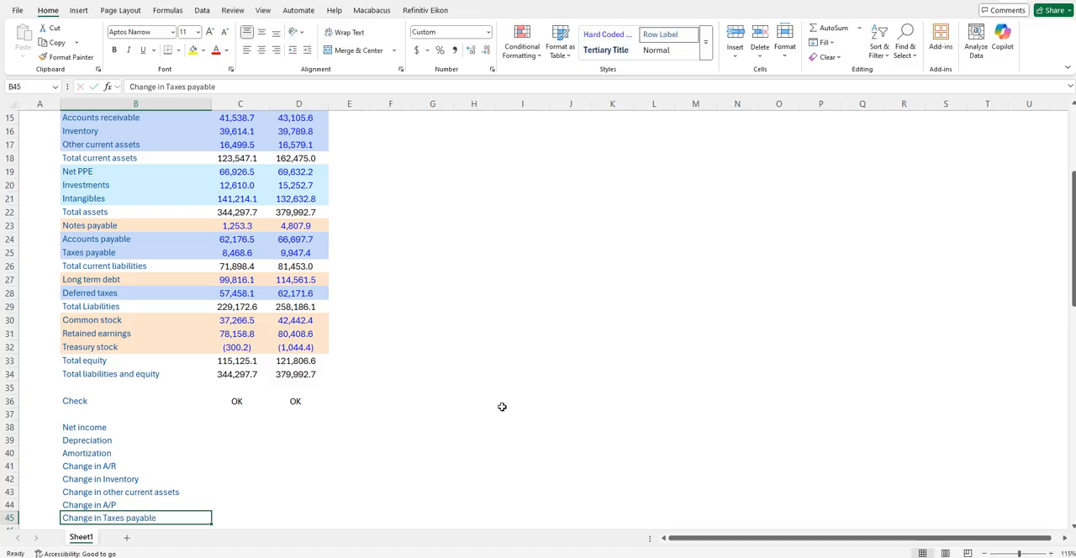
# - Enter the label "Change in deferred taxes" in B46
pyautogui.write('Change in deferred taxes')
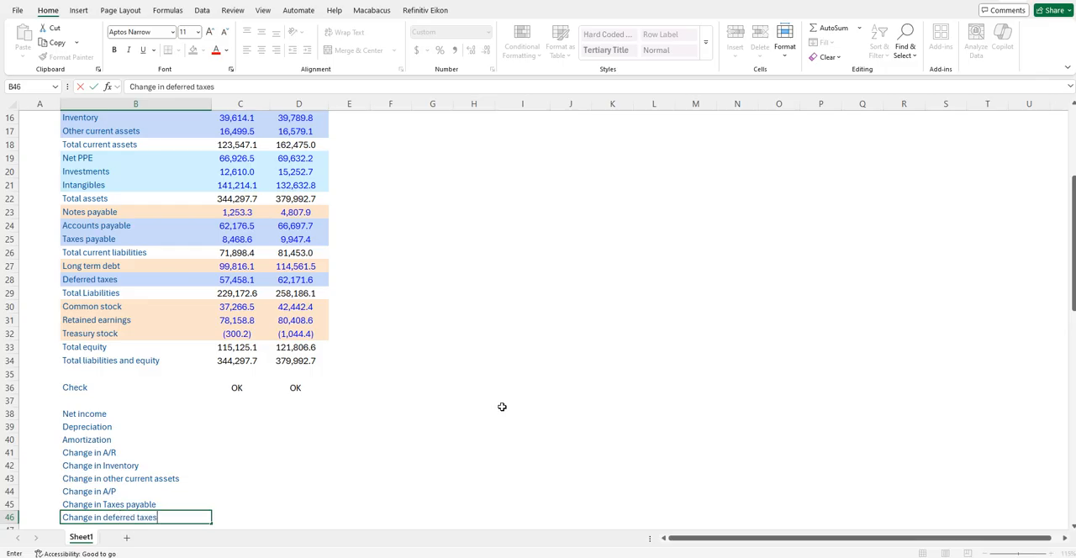
pyautogui.hotkey('ctrl', 'Return')
# - Add the subtotal label "Cash flow from operating activities" in B47
pyautogui.press('Down')
pyautogui.write('Cas')
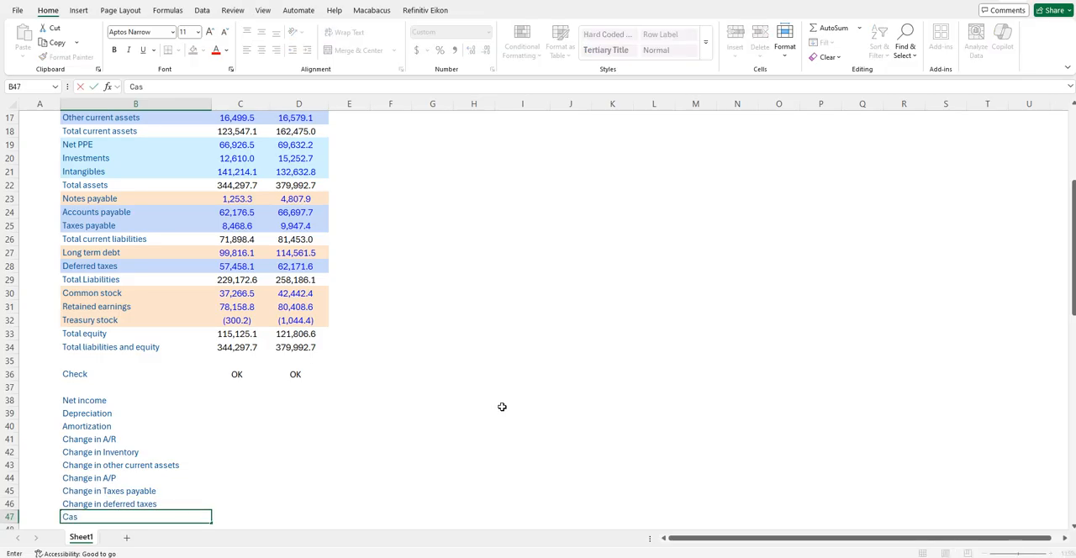
pyautogui.write('h flow from ope')
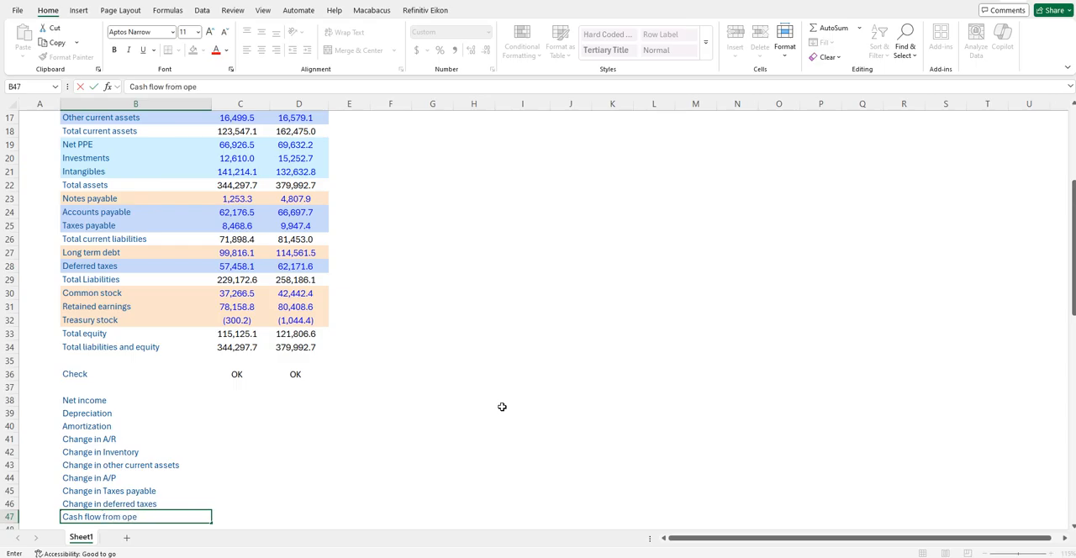
pyautogui.write('rating activities')
# - Enter a SUM formula in D47 that totals the column D cells of the operating activity items above it
pyautogui.press('Tab')
pyautogui.press('Tab')
pyautogui.write('=sum(')
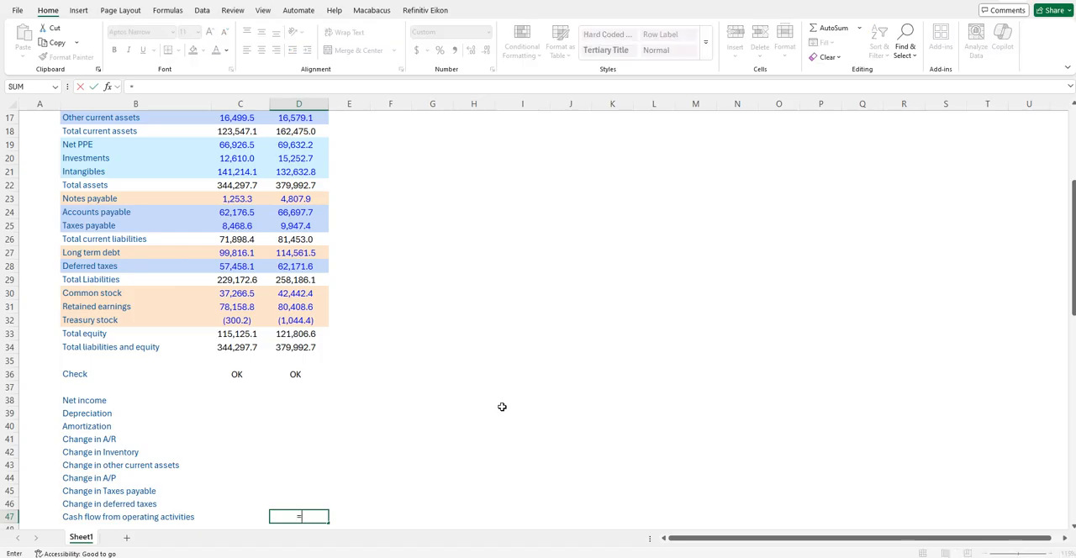
pyautogui.press('Up')
pyautogui.hotkey('shift', 'Up')
pyautogui.hotkey('shift', 'Up')
pyautogui.hotkey('shift', 'Up')
pyautogui.hotkey('shift', 'Up')
pyautogui.hotkey('shift', 'Up')
pyautogui.hotkey('shift', 'Up')
pyautogui.hotkey('shift', 'Up')
pyautogui.hotkey('shift', 'Up')
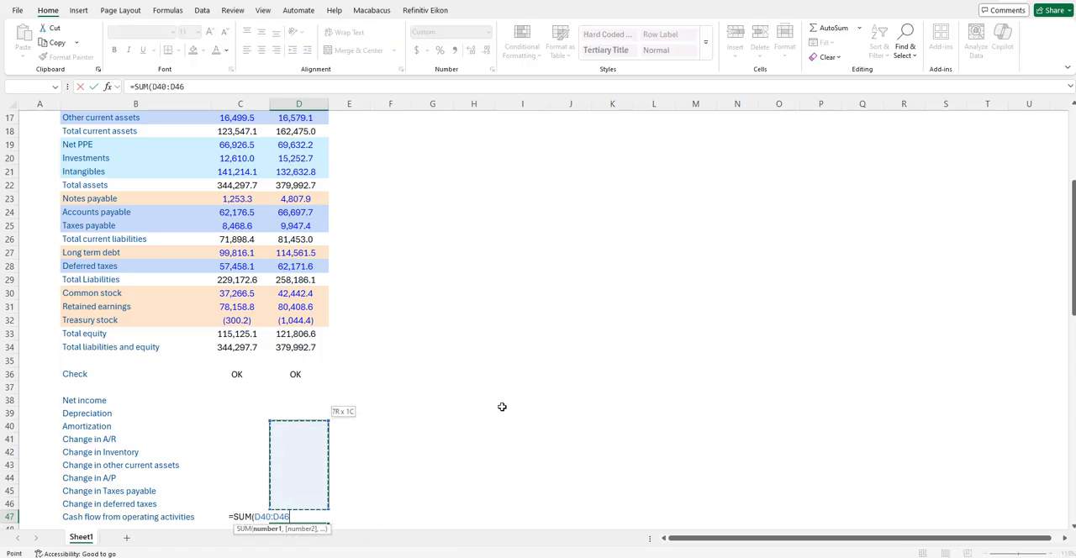
pyautogui.press('Return')
pyautogui.press('Return')
# - Start the investing section with the label "Change in ST investments" in B49, leaving row 48 blank
pyautogui.press('Left')
pyautogui.press('Left')
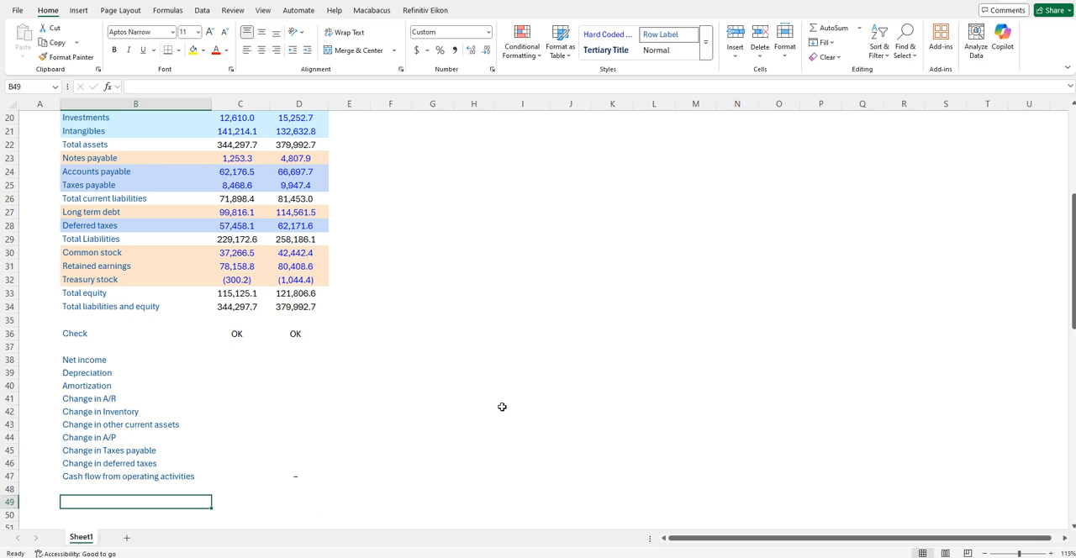
pyautogui.scroll(3, 502, 407)
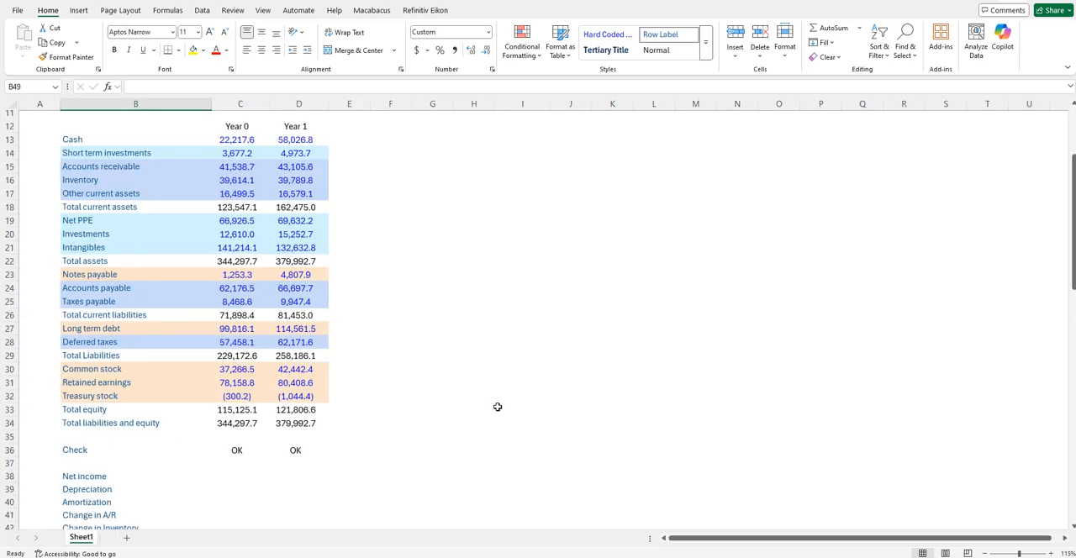
pyautogui.write('C')
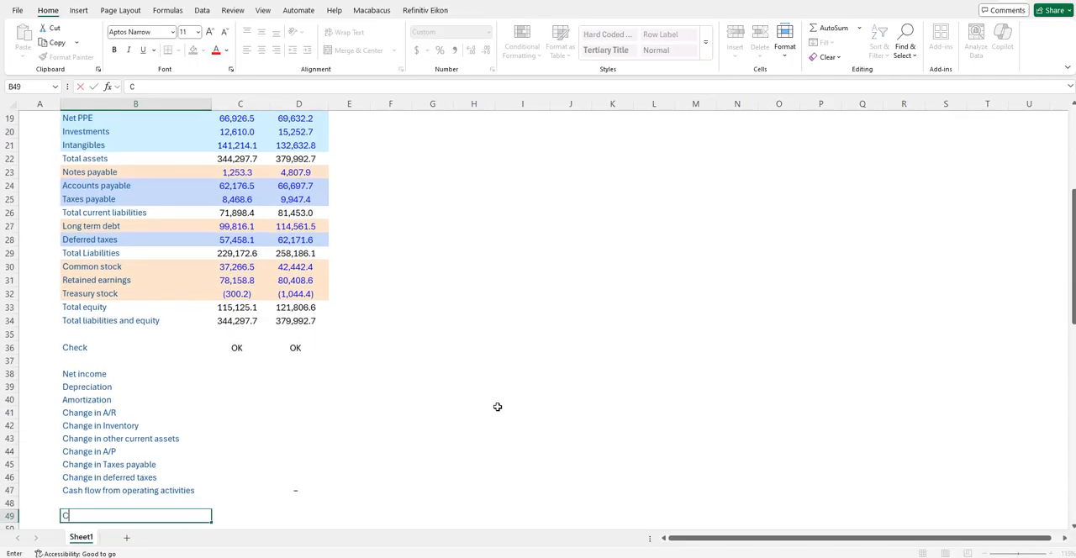
pyautogui.write('hange in ST investment')
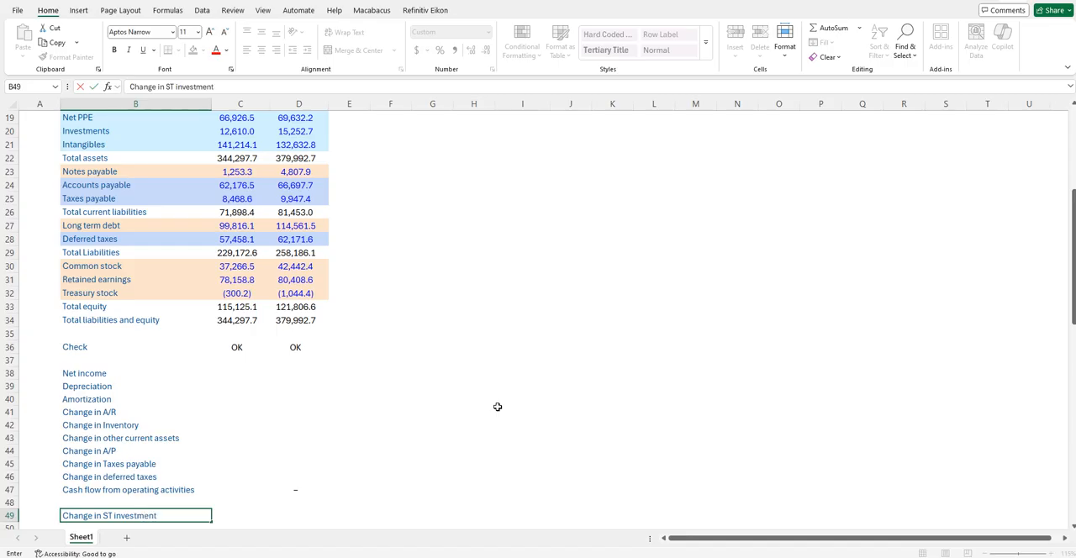
pyautogui.write('s')
pyautogui.press('Return')
# - Copy the "Change in ST investments" label to B50 and change it to "Change in LT investments"
pyautogui.press('Up')
pyautogui.hotkey('ctrl', 'c')
pyautogui.press('Down')
pyautogui.hotkey('ctrl', 'v')
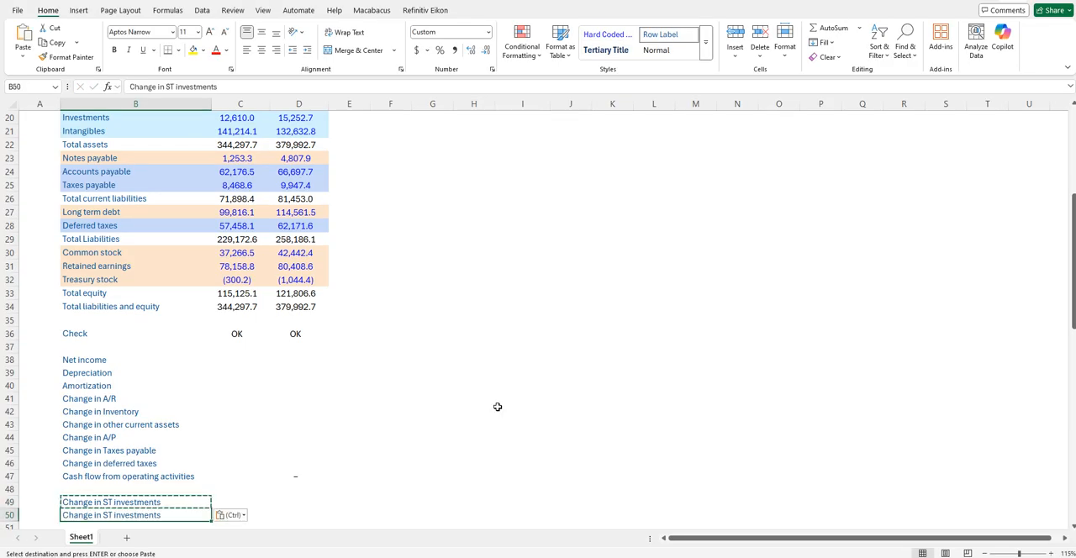
pyautogui.press('F2')
pyautogui.hotkey('ctrl', 'Left')
pyautogui.hotkey('ctrl', 'Left')
pyautogui.press('Delete')
pyautogui.write('L')
pyautogui.press('Return')
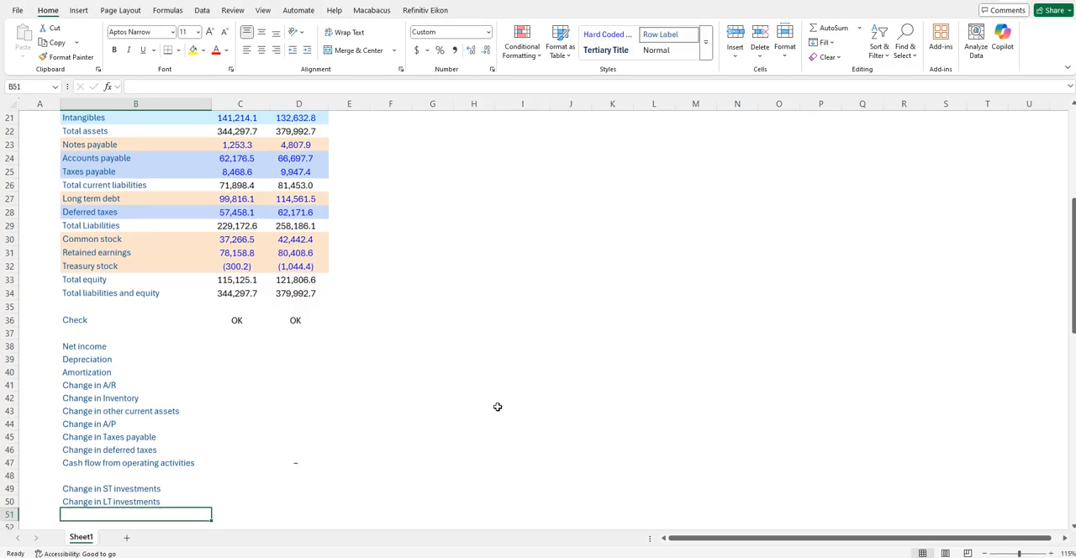
# - Add the labels "Capex" in B51 and "Purchase" in B52
pyautogui.write('Capex')
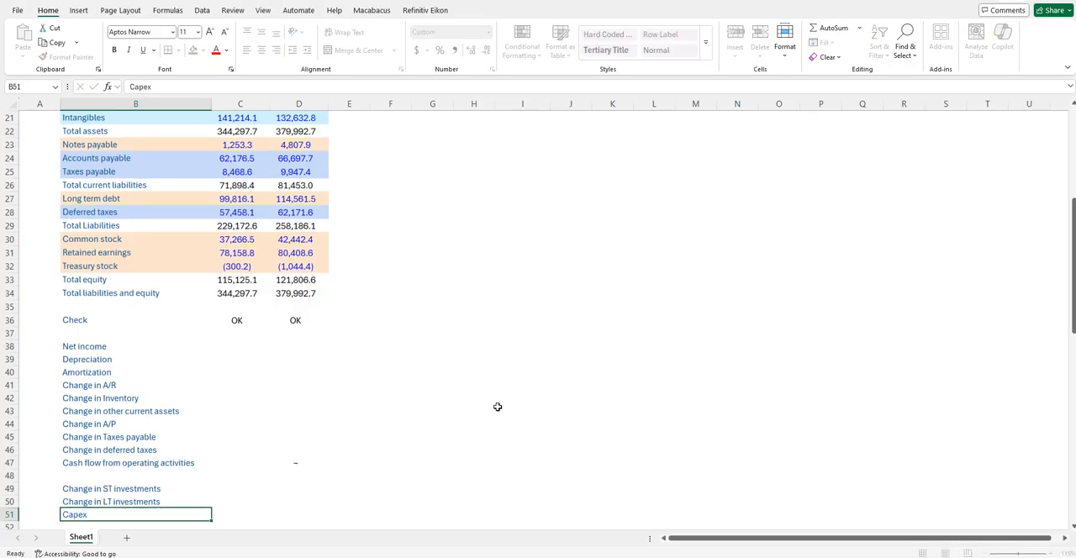
pyautogui.press('Return')
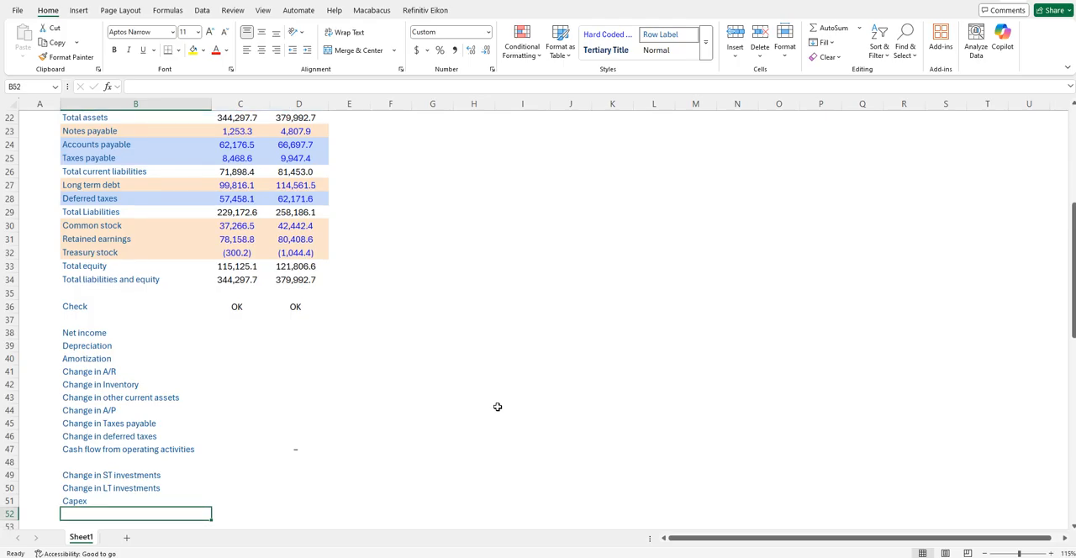
pyautogui.write('Purchase')
pyautogui.press('Return')
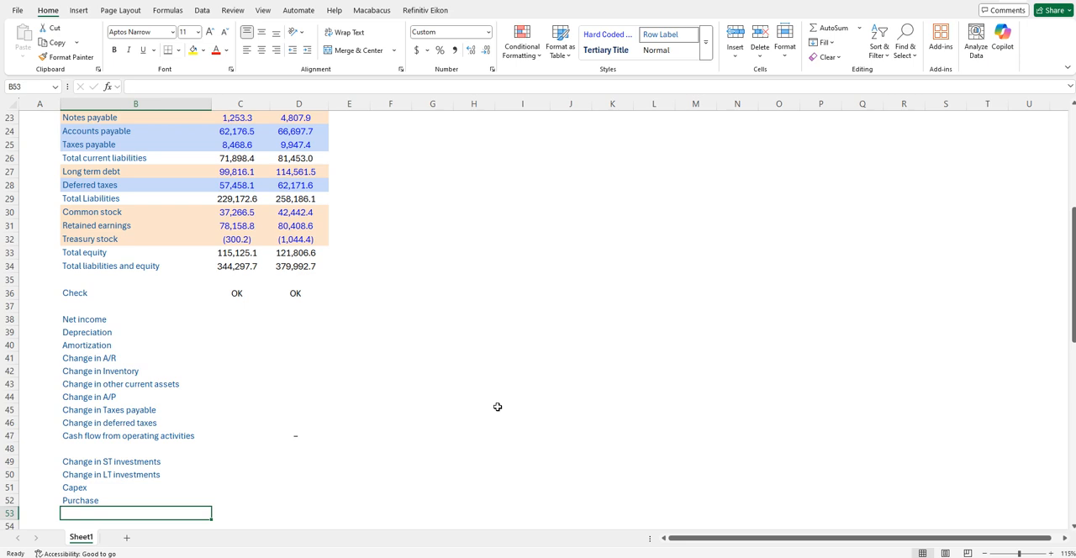
# - Examine the Year 0 and Year 1 Intangibles balances in row 21 in relation to the Purchase line of the investing section
pyautogui.hscroll(2, 478, 403)
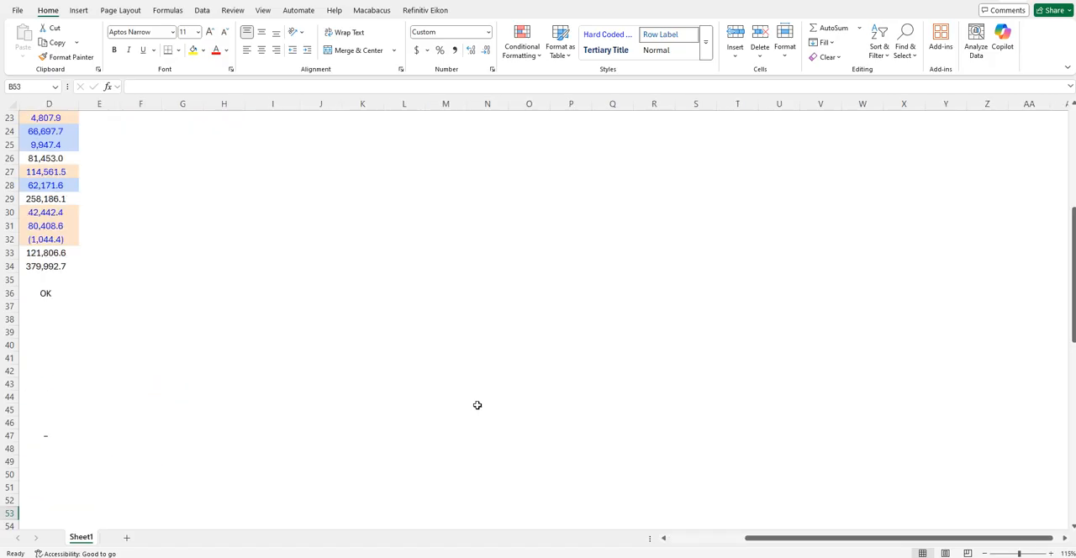
pyautogui.hscroll(-2, 490, 355)
pyautogui.scroll(2, 490, 358)
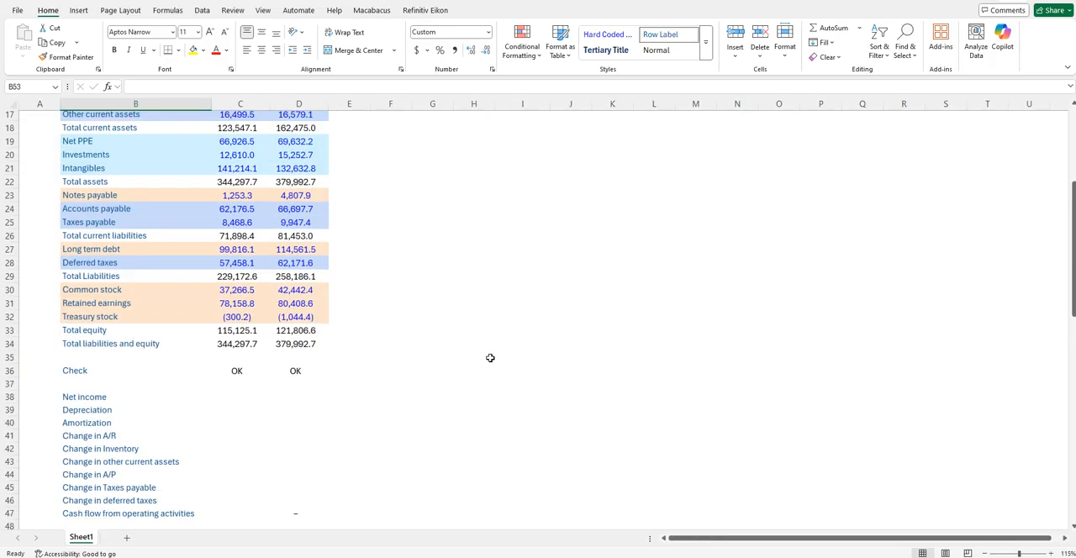
pyautogui.scroll(-2, 490, 358)
pyautogui.press('Up')
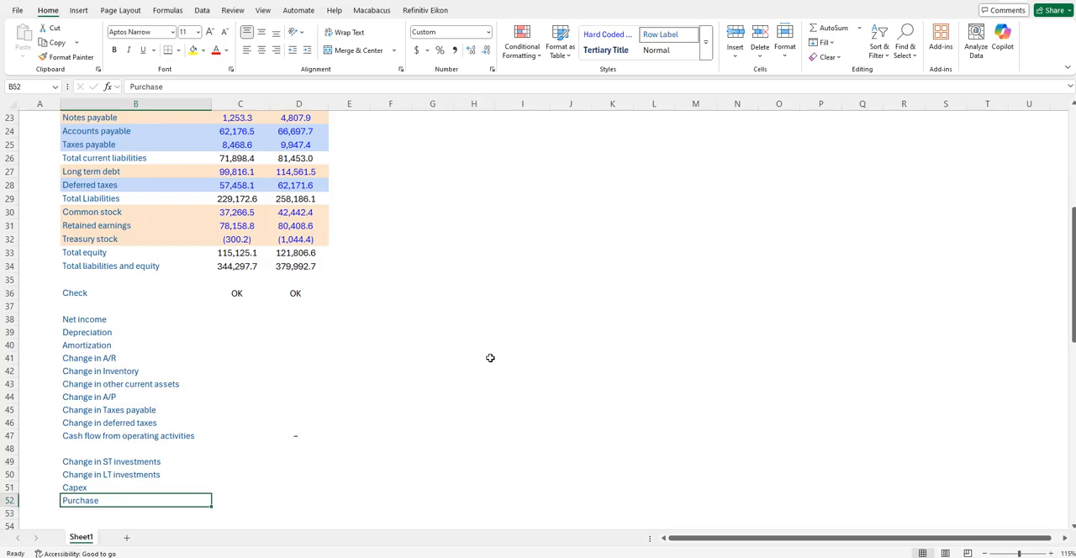
pyautogui.press('Right')
pyautogui.press('Right')
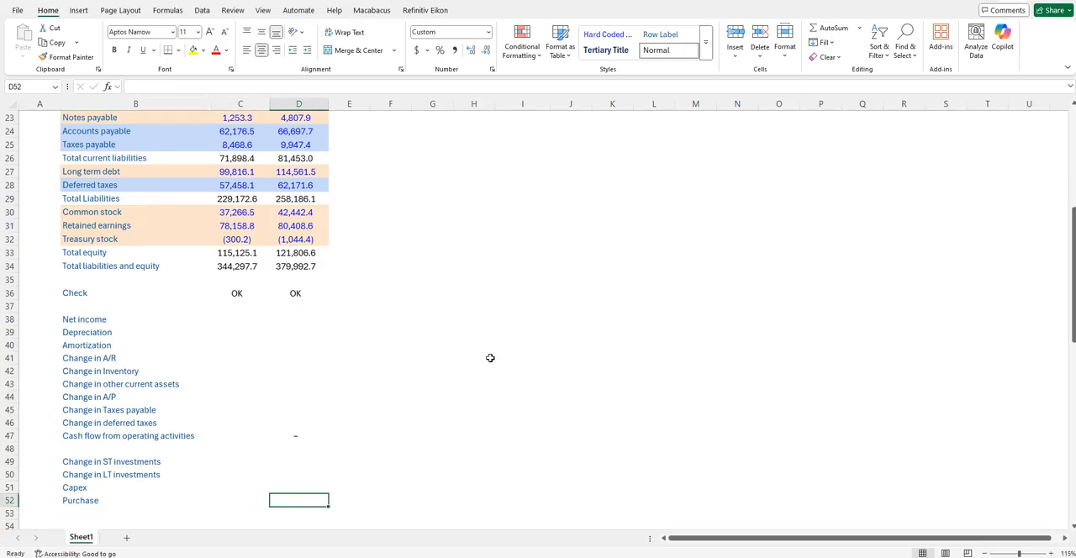
pyautogui.scroll(6, 490, 358)
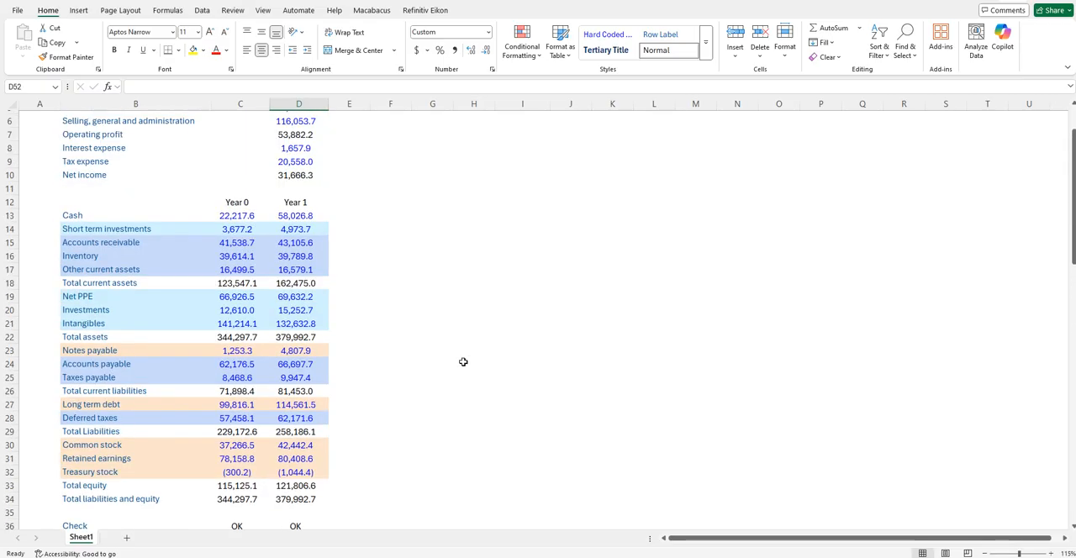
pyautogui.click(88, 322)
pyautogui.press('Right')
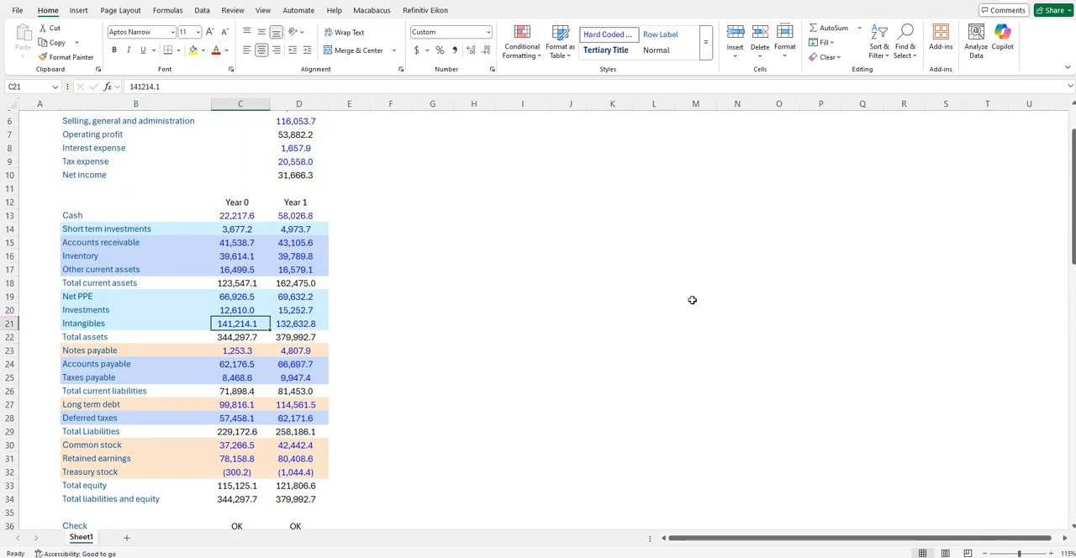
pyautogui.press('Right')
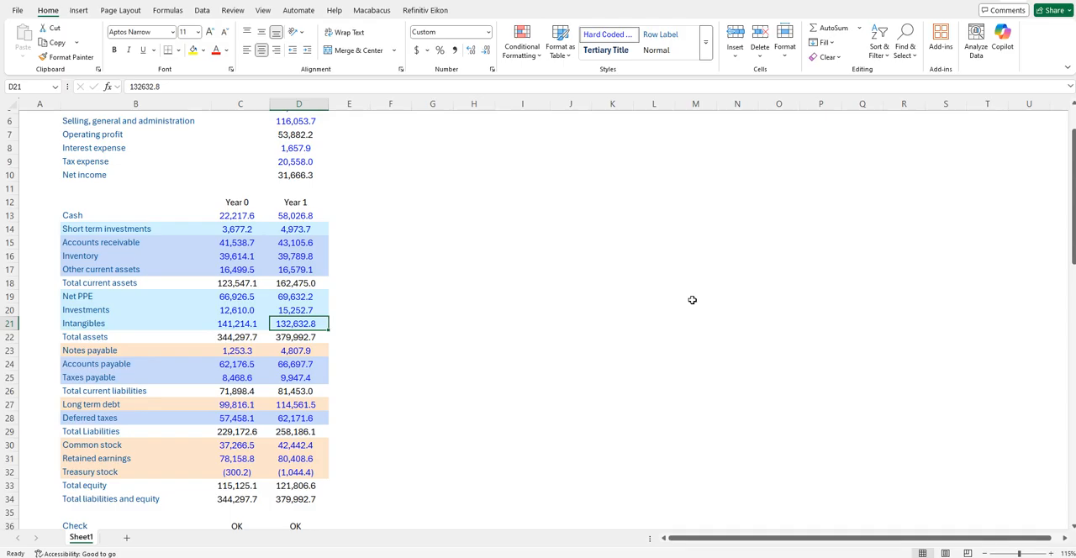
pyautogui.scroll(-1, 679, 319)
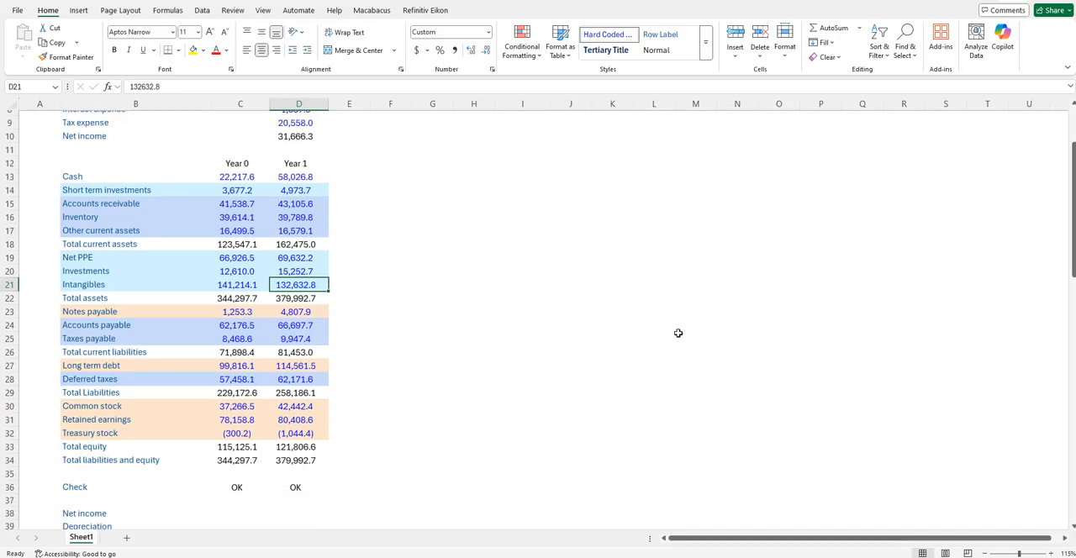
pyautogui.scroll(-4, 678, 332)
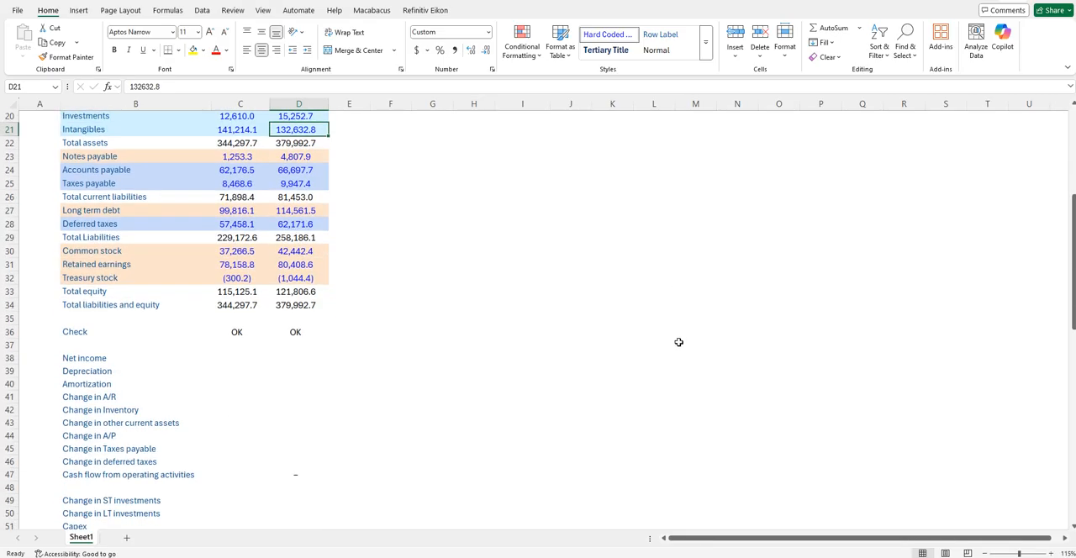
pyautogui.scroll(-3, 678, 345)
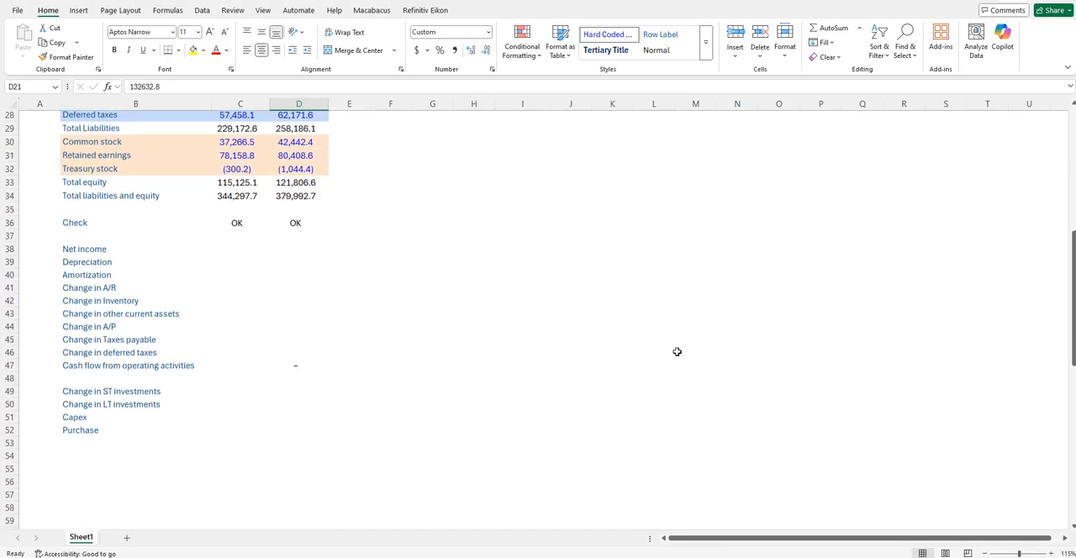
# - Add the subtotal label "Cash flow from investing activities" in B53, directly below the Purchase line
pyautogui.click(142, 433)
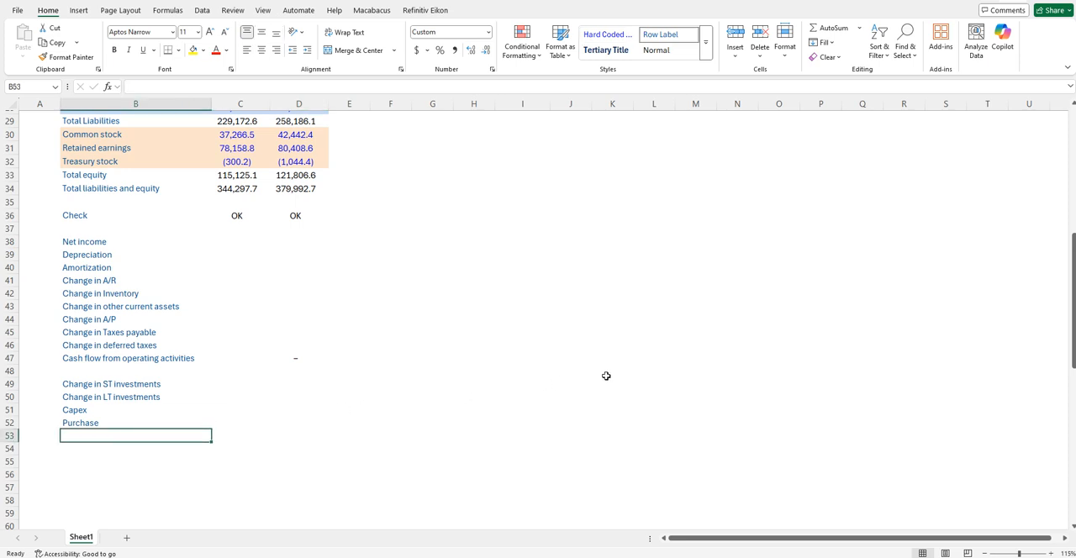
pyautogui.scroll(-1, 606, 376)
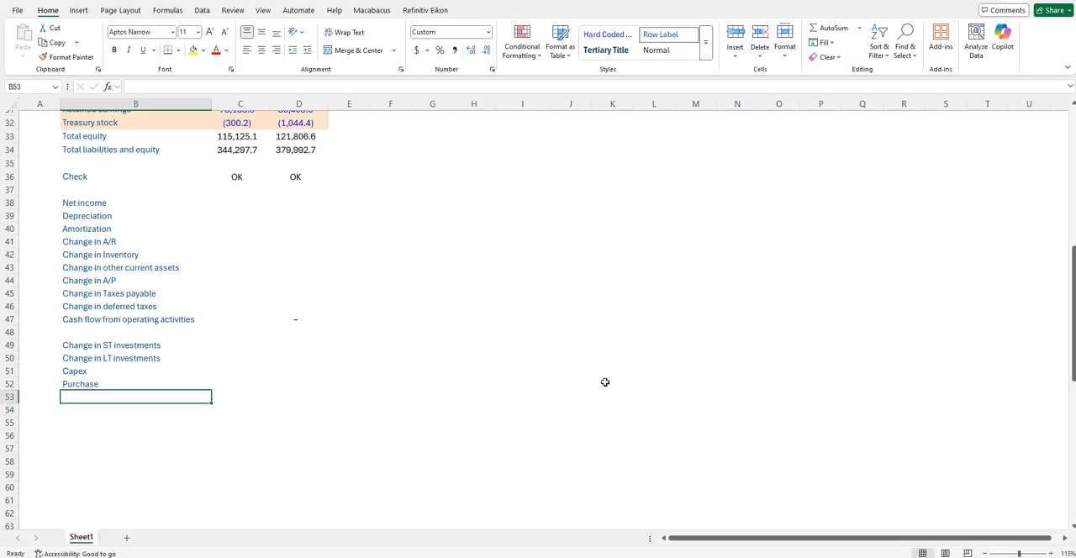
pyautogui.scroll(5, 605, 383)
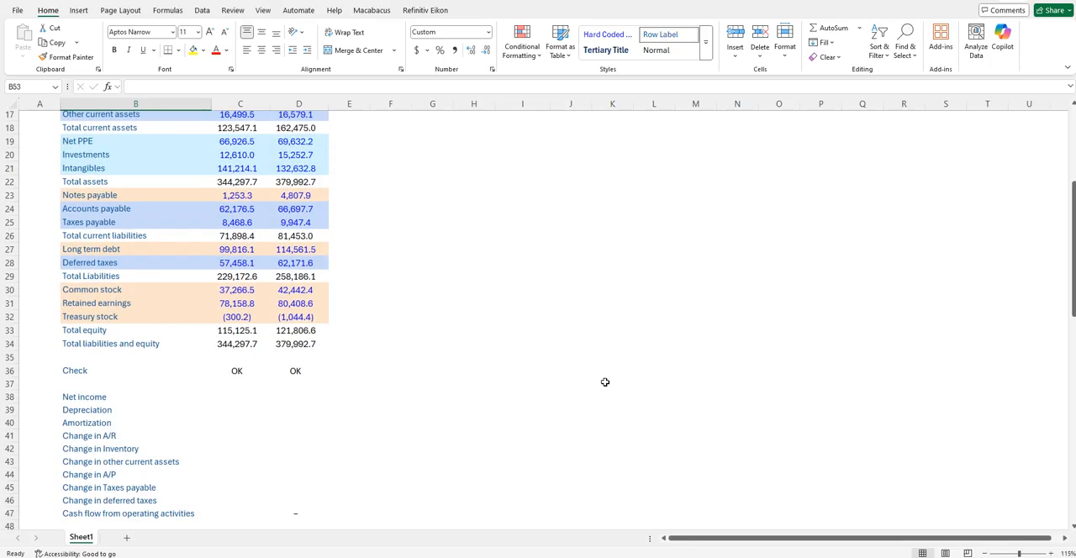
pyautogui.scroll(-1, 605, 383)
pyautogui.scroll(-1, 605, 382)
pyautogui.write('Cas')
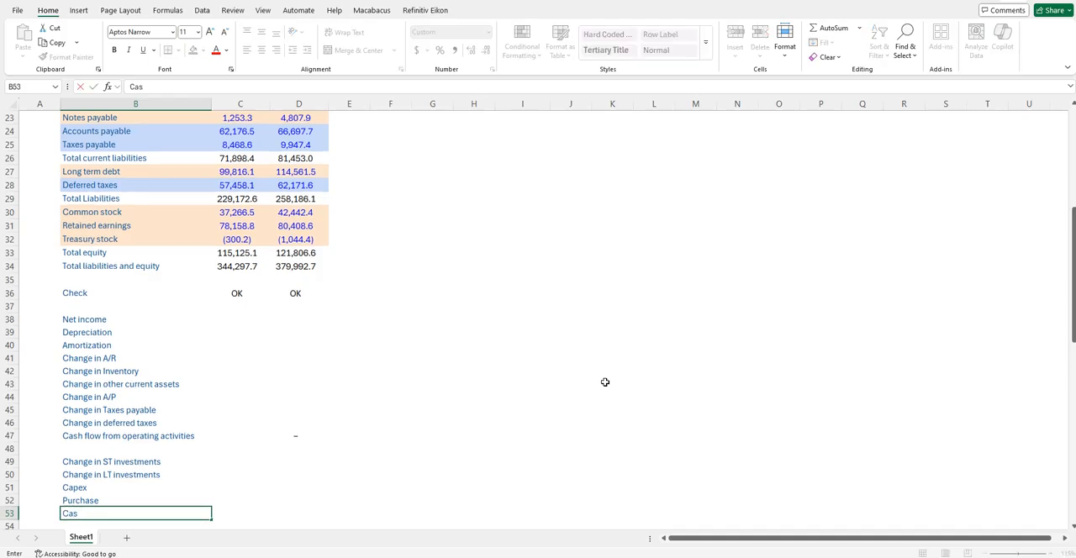
pyautogui.write('h flow from inve')
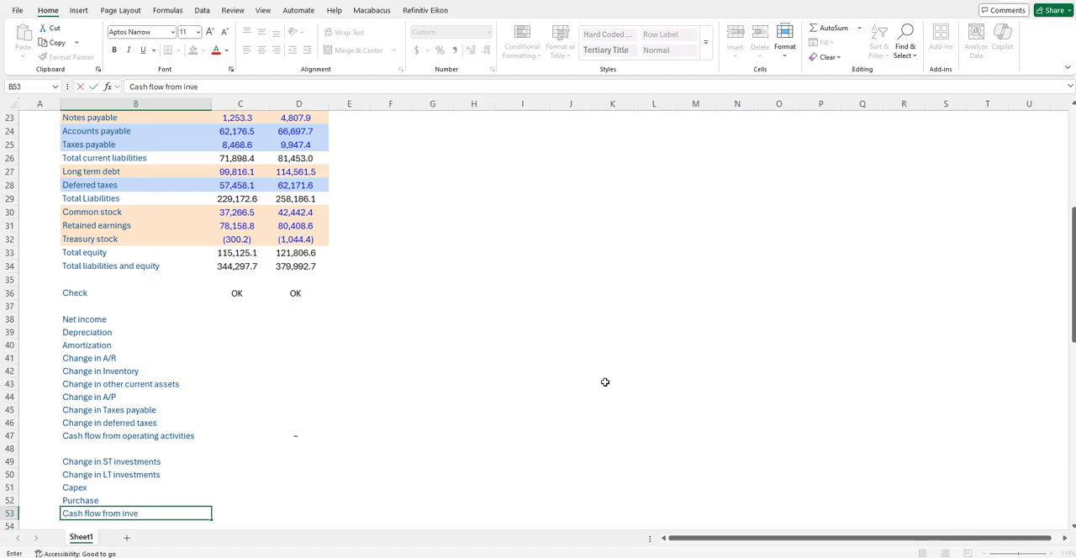
pyautogui.write('sting activities')
pyautogui.press('Return')
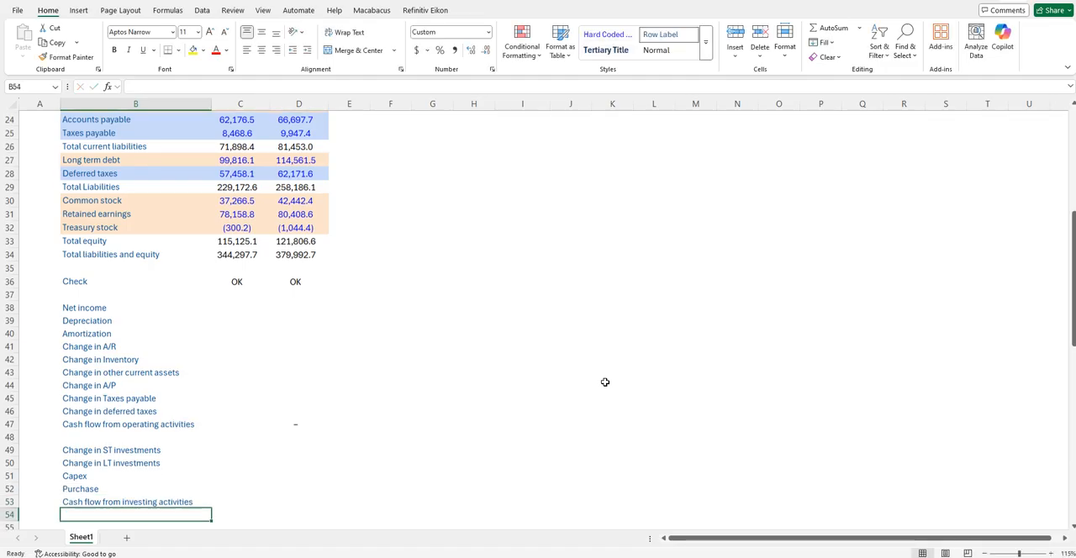
# - Start the financing section with "Change in Notes payable" in B55 and "Change in LT debt" in B56, leaving row 54 blank
pyautogui.press('Return')
pyautogui.write('Change in')
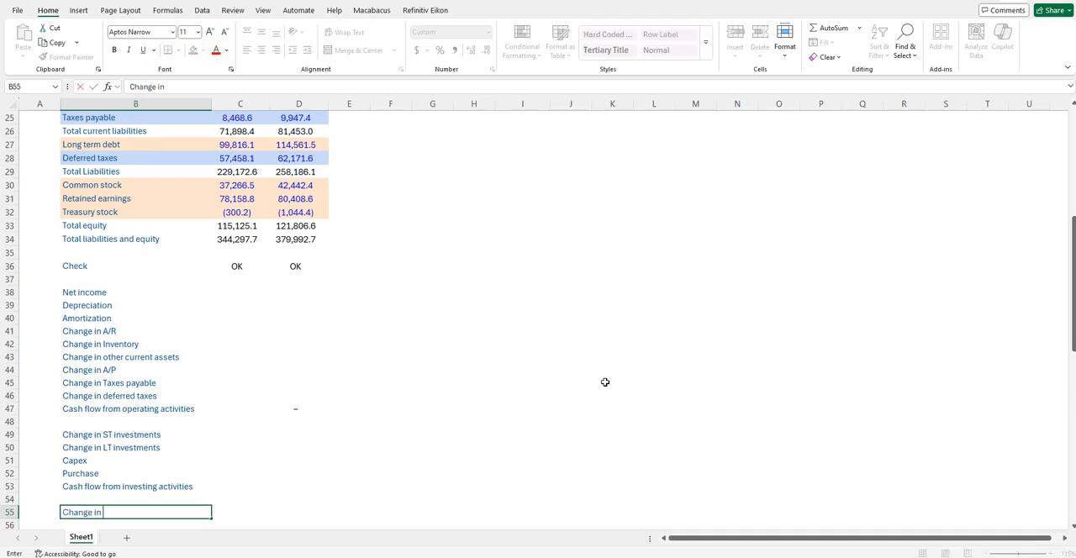
pyautogui.write(' Notes payable')
pyautogui.press('Return')
pyautogui.write('Change in LT debt')
pyautogui.press('Return')
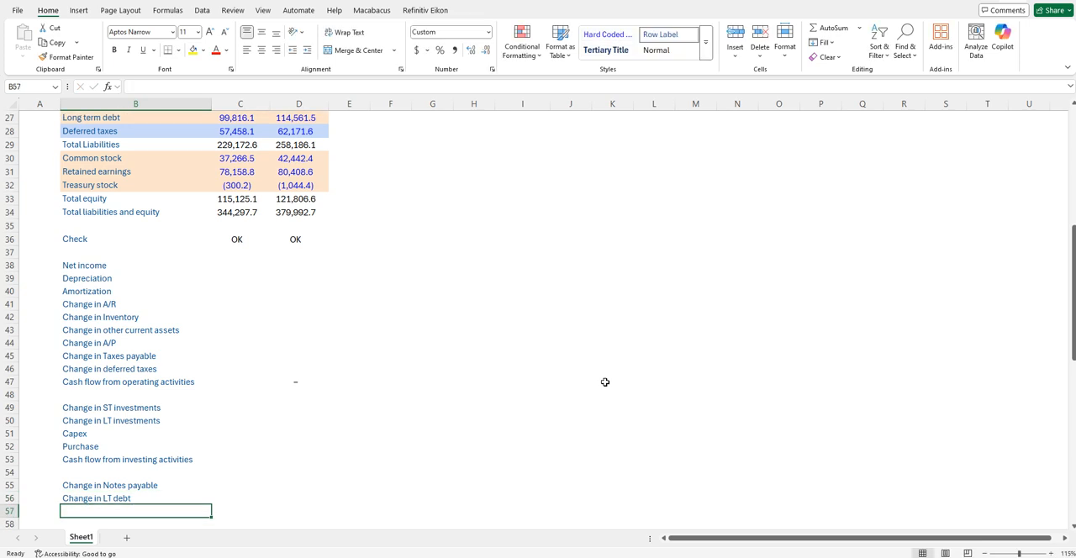
# - Add the financing labels "Change in Common stock" in B57, "Dividends" in B58 and "Change in Treasury stock" in B59
pyautogui.write('Change')
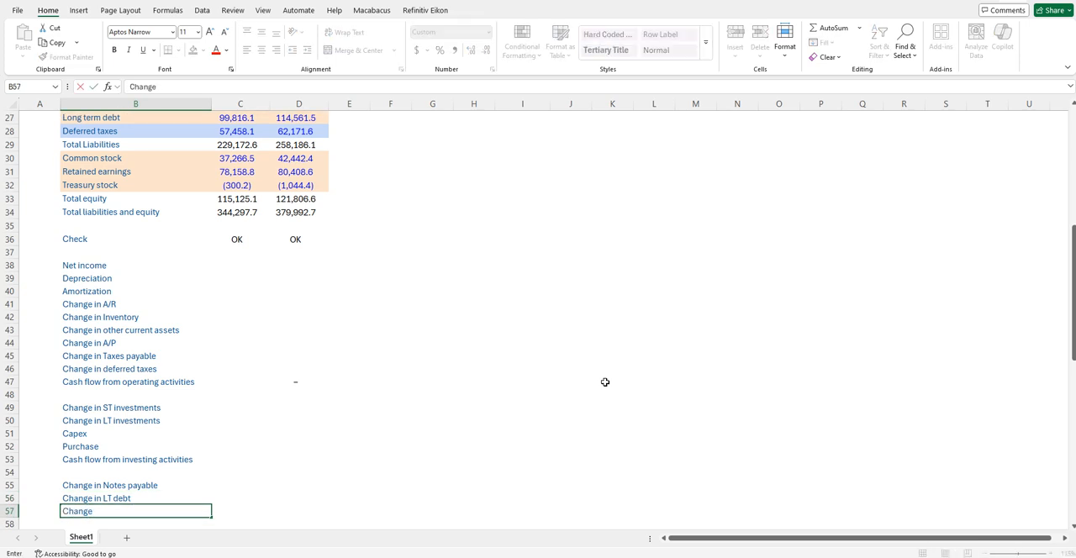
pyautogui.write(' in Common stock')
pyautogui.press('Return')
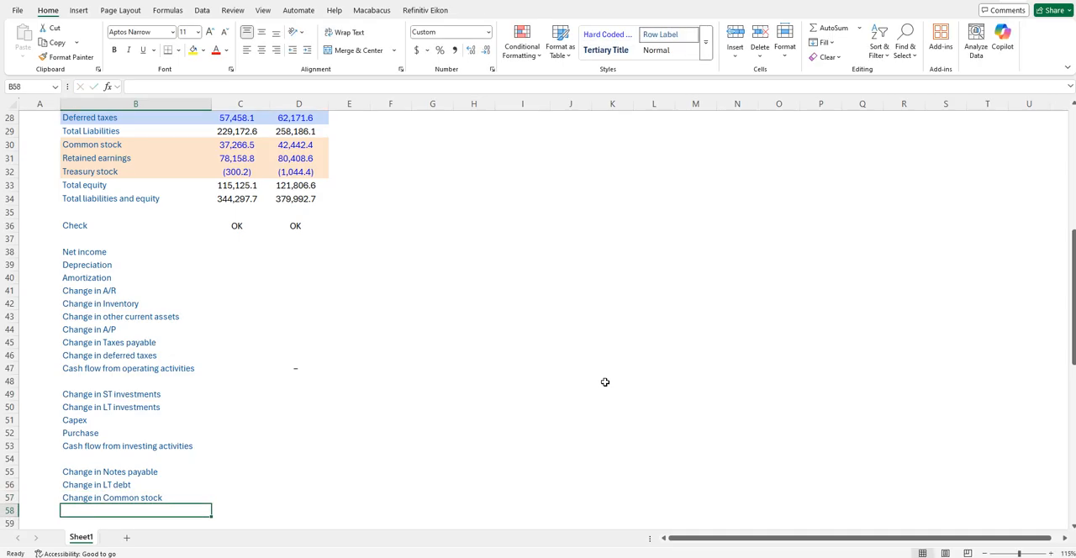
pyautogui.write('Dividends')
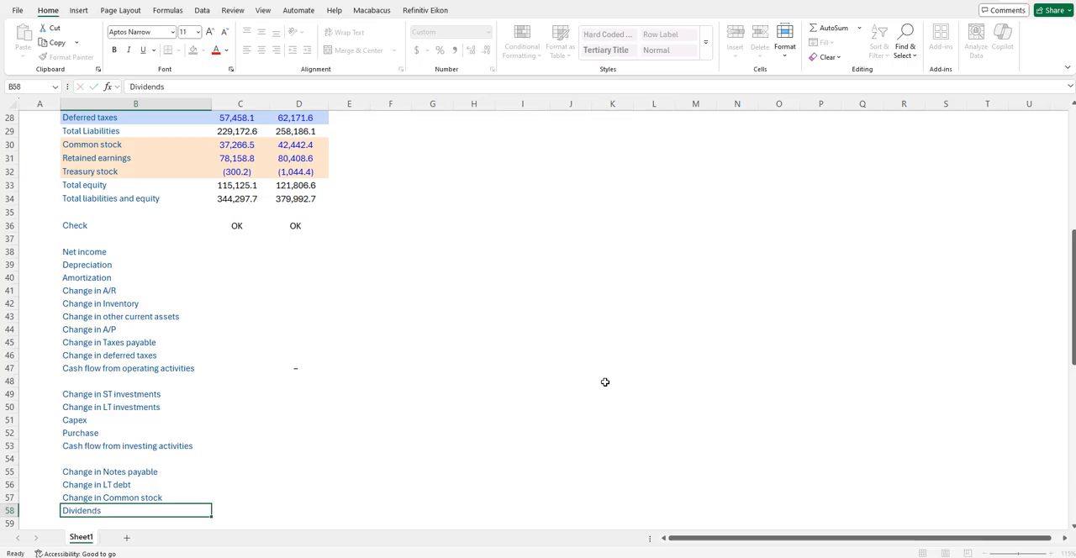
pyautogui.press('Return')
pyautogui.write('Change in Treasury stock')
pyautogui.hotkey('ctrl', 'Return')
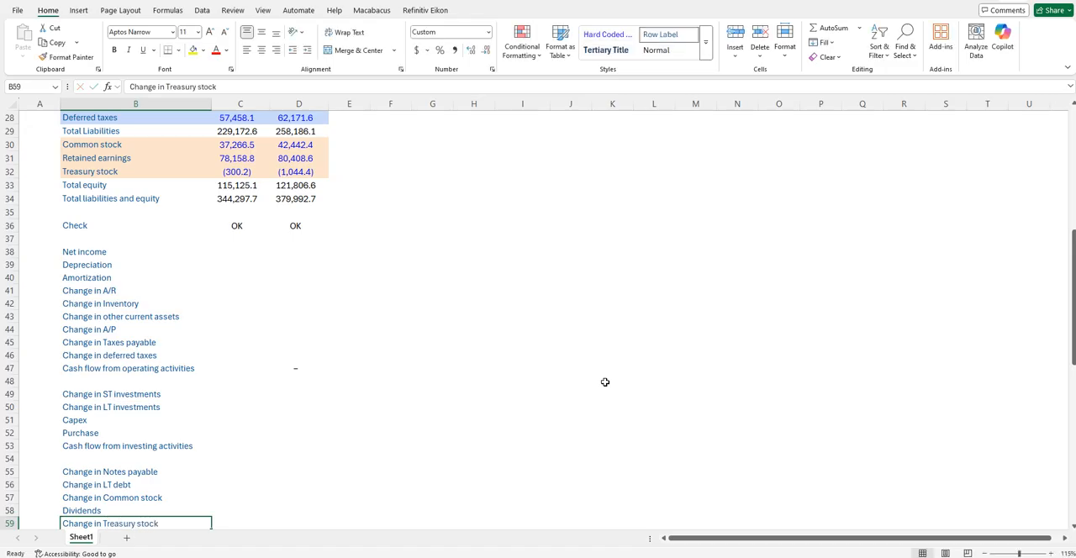
# - Add the subtotal label "Cash flow from financing activities" in B60
pyautogui.press('Return')
pyautogui.write('Cash flow from financing activities')
pyautogui.hotkey('ctrl', 'Return')
# - Total the financing lines in D60 with a SUM of D55:D59
pyautogui.press('Right')
pyautogui.press('Right')
pyautogui.press('Right')
pyautogui.press('Left')
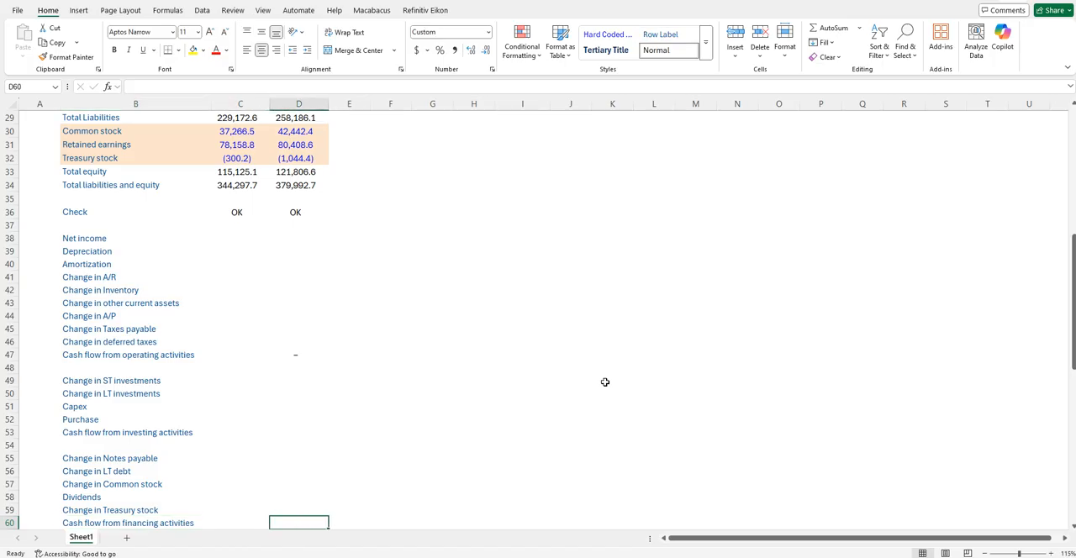
pyautogui.write('=sum')
pyautogui.press('Tab')
pyautogui.press('Up')
pyautogui.hotkey('shift', 'Up')
pyautogui.hotkey('shift', 'Up')
pyautogui.hotkey('shift', 'Up')
pyautogui.hotkey('shift', 'Up')
pyautogui.hotkey('shift', 'Up')
pyautogui.hotkey('shift', 'Down')
pyautogui.hotkey('shift', 'Down')
pyautogui.hotkey('shift', 'Up')
pyautogui.hotkey('shift', 'Left')
pyautogui.hotkey('shift', 'Left')
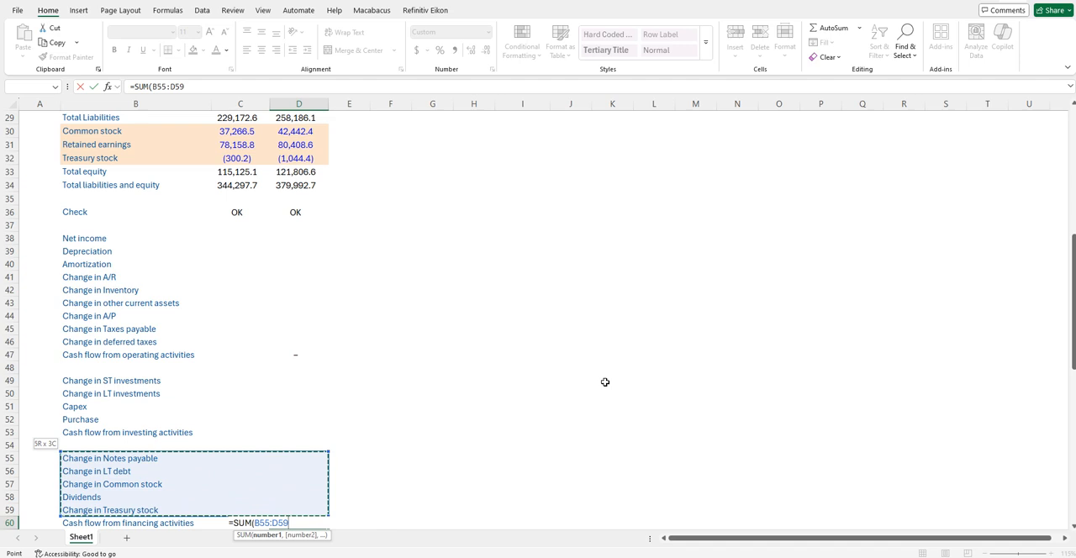
pyautogui.hotkey('shift', 'Right')
pyautogui.hotkey('shift', 'Right')
pyautogui.hotkey('ctrl', 'Return')
# - Total the investing lines in D53 with a SUM of D49:D52
pyautogui.press('Up')
pyautogui.press('Up')
pyautogui.press('Up')
pyautogui.press('Up')
pyautogui.press('Up')
pyautogui.press('Up')
pyautogui.press('Up')
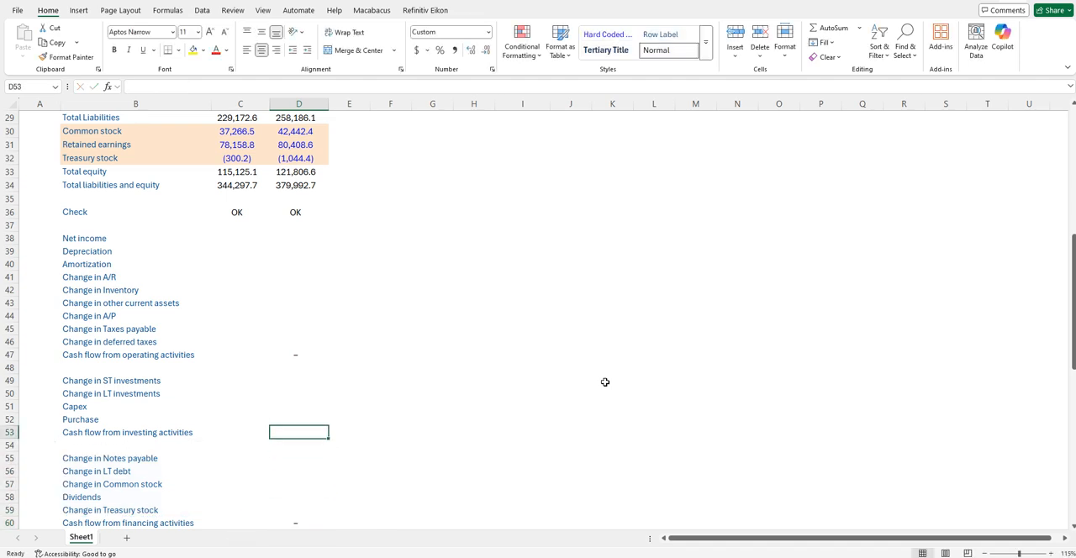
pyautogui.write('=sum')
pyautogui.press('Tab')
pyautogui.press('Up')
pyautogui.hotkey('shift', 'Up')
pyautogui.hotkey('shift', 'Up')
pyautogui.hotkey('shift', 'Up')
pyautogui.hotkey('ctrl', 'Return')
# - Review the line labels of the financing and investing sections in column B
pyautogui.press('Down')
pyautogui.press('Down')
pyautogui.press('Down')
pyautogui.press('Down')
pyautogui.press('Down')
pyautogui.press('Down')
pyautogui.press('Down')
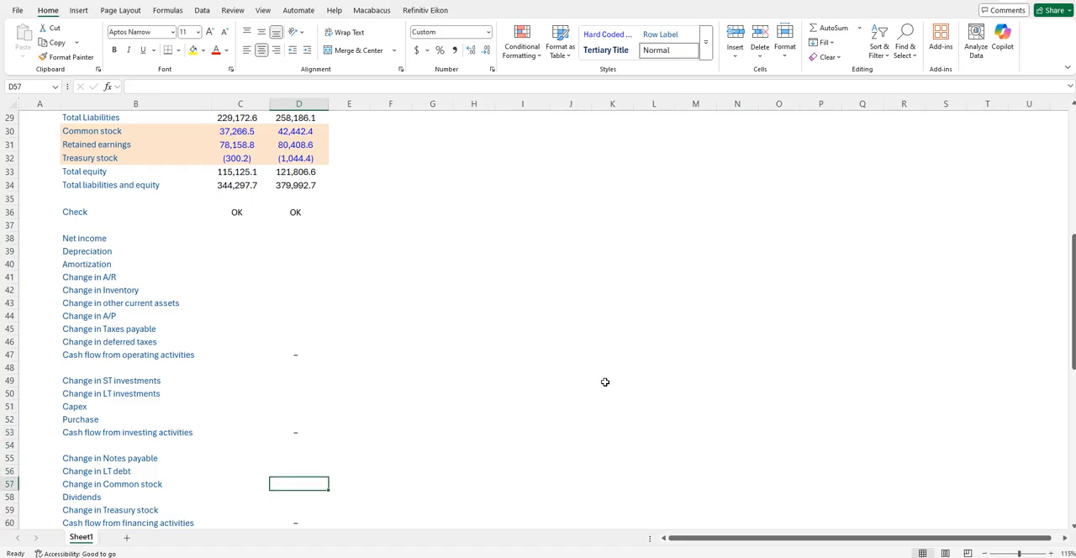
pyautogui.press('Left')
pyautogui.press('Left')
pyautogui.press('Up')
pyautogui.press('Up')
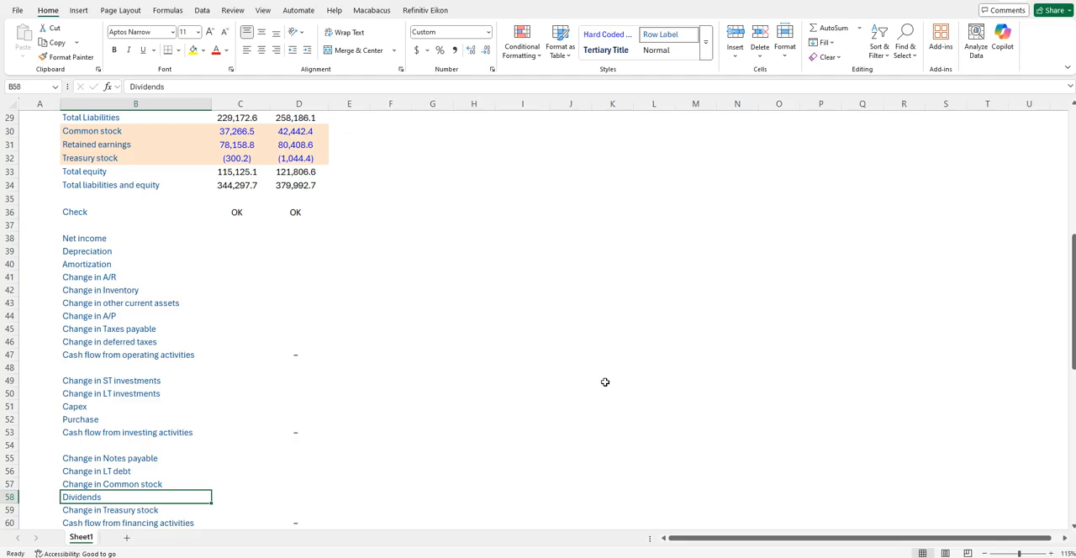
pyautogui.press('Up')
pyautogui.press('Up')
pyautogui.press('Up')
pyautogui.press('Up')
pyautogui.press('Up')
pyautogui.press('Up')
pyautogui.press('Up')
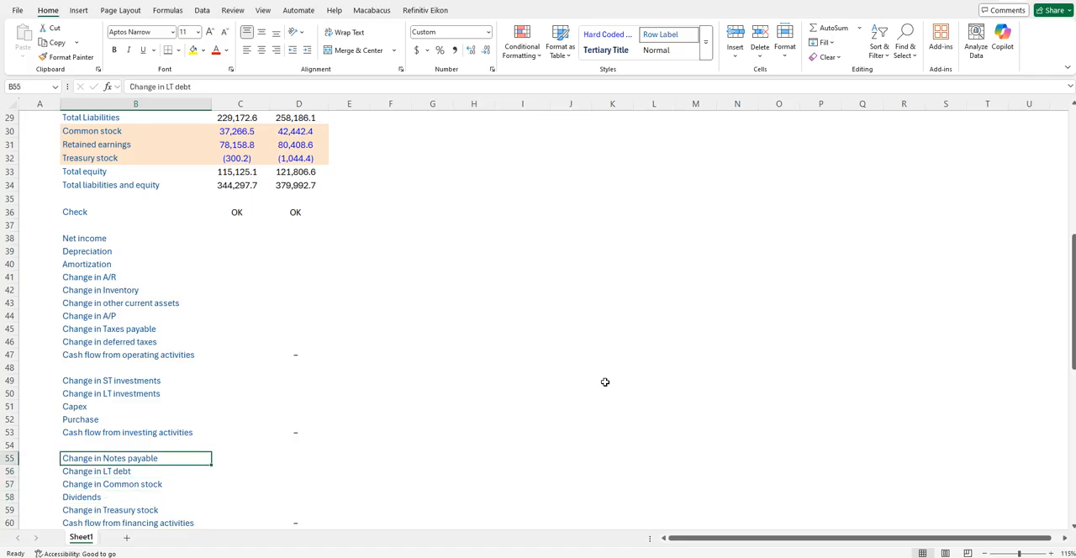
pyautogui.press('Down')
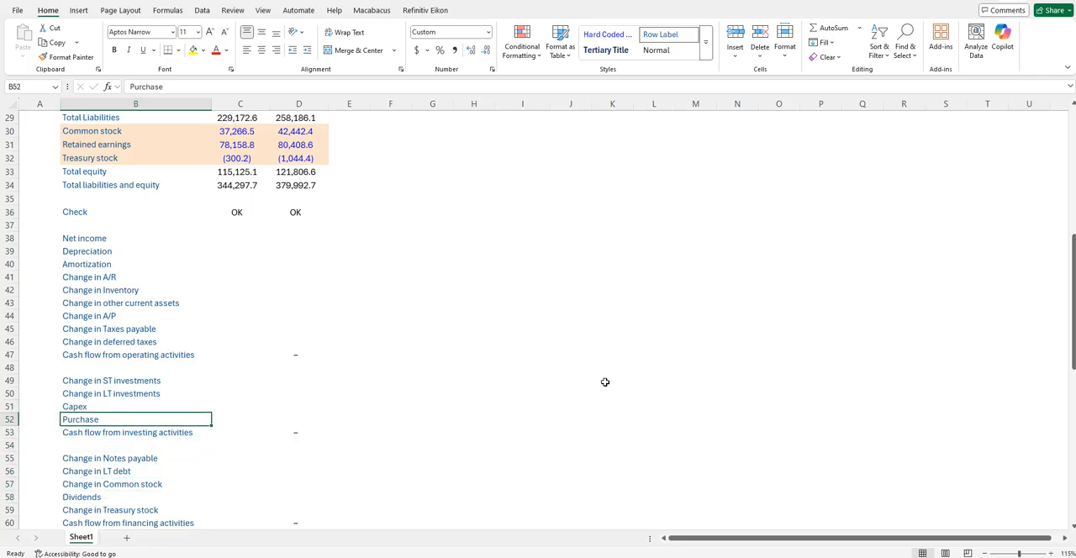
# - Enter the letters B, A, S and E in cells A62 to A65, below the cash flow statement
pyautogui.press('Down')
pyautogui.press('Down')
pyautogui.press('Down')
pyautogui.press('Down')
pyautogui.press('Down')
pyautogui.press('Down')
pyautogui.press('Down')
pyautogui.press('Down')
pyautogui.press('Down')
pyautogui.press('Down')
pyautogui.press('Down')
pyautogui.press('Down')
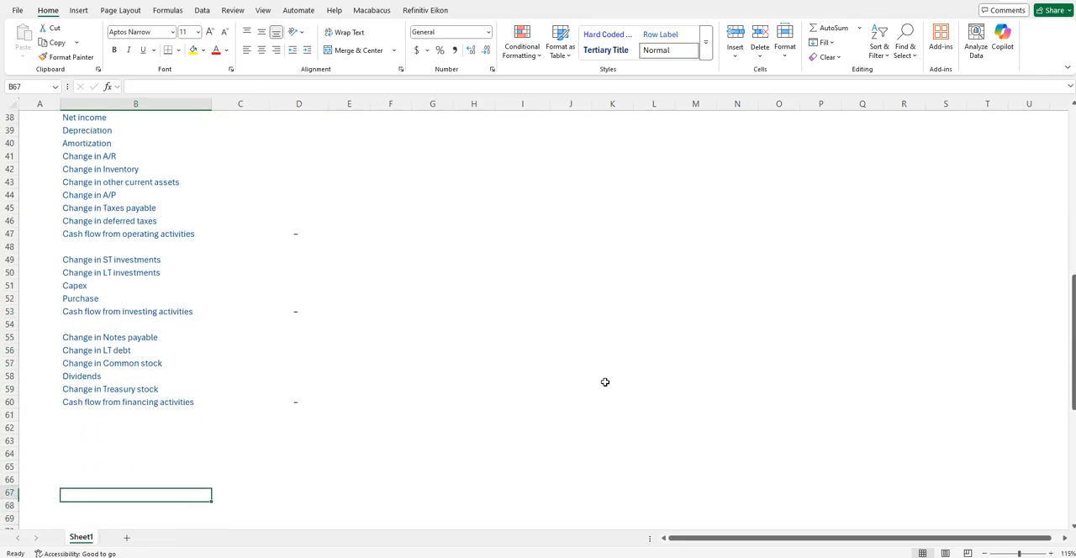
pyautogui.press('Up')
pyautogui.press('Up')
pyautogui.press('Left')
pyautogui.write('B')
pyautogui.press('Return')
pyautogui.write('A')
pyautogui.press('Return')
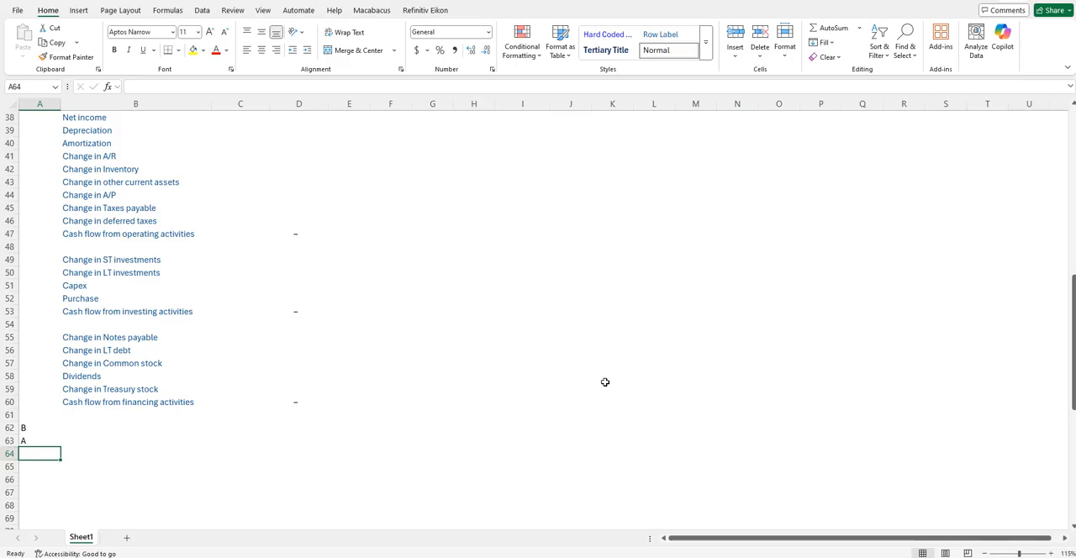
pyautogui.write('S')
pyautogui.press('Return')
pyautogui.write('E')
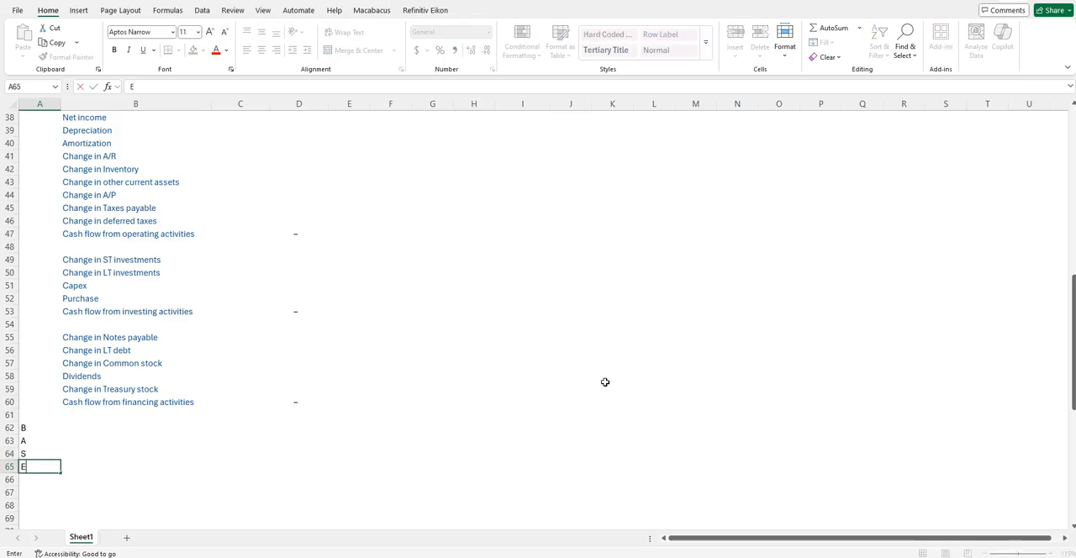
pyautogui.press('Tab')
# - Shift the B, A, S, E letters down one row to A63:A66 and clear A62
pyautogui.press('Up')
pyautogui.press('Up')
pyautogui.press('Up')
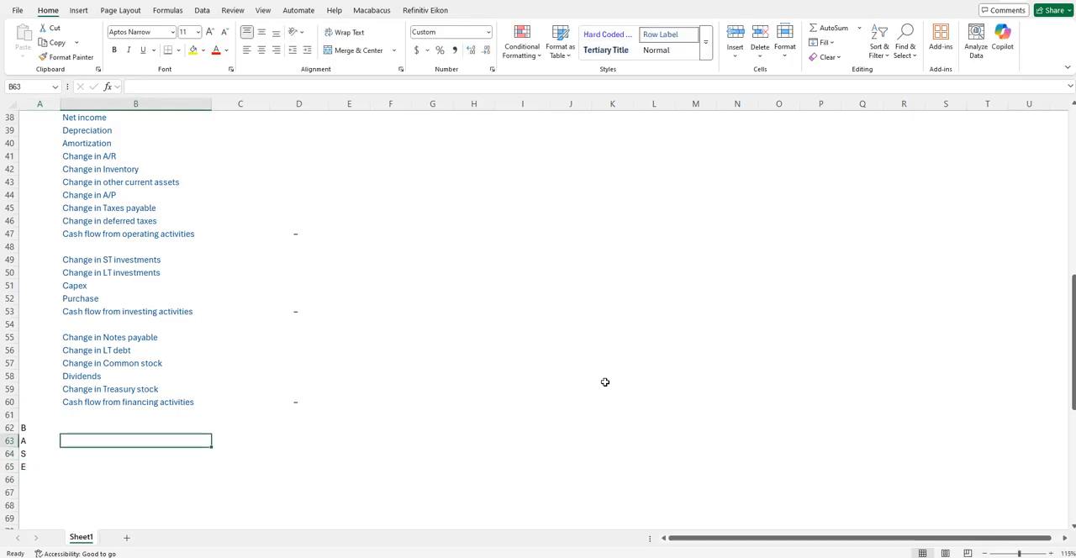
pyautogui.press('Left')
pyautogui.hotkey('shift', 'Down')
pyautogui.hotkey('shift', 'Down')
pyautogui.hotkey('shift', 'Down')
pyautogui.hotkey('ctrl', 'c')
pyautogui.press('Down')
pyautogui.hotkey('ctrl', 'v')
pyautogui.press('Up')
pyautogui.press('Delete')
# - Label B62 "Net cash flow"
pyautogui.press('Right')
pyautogui.write('Bal')
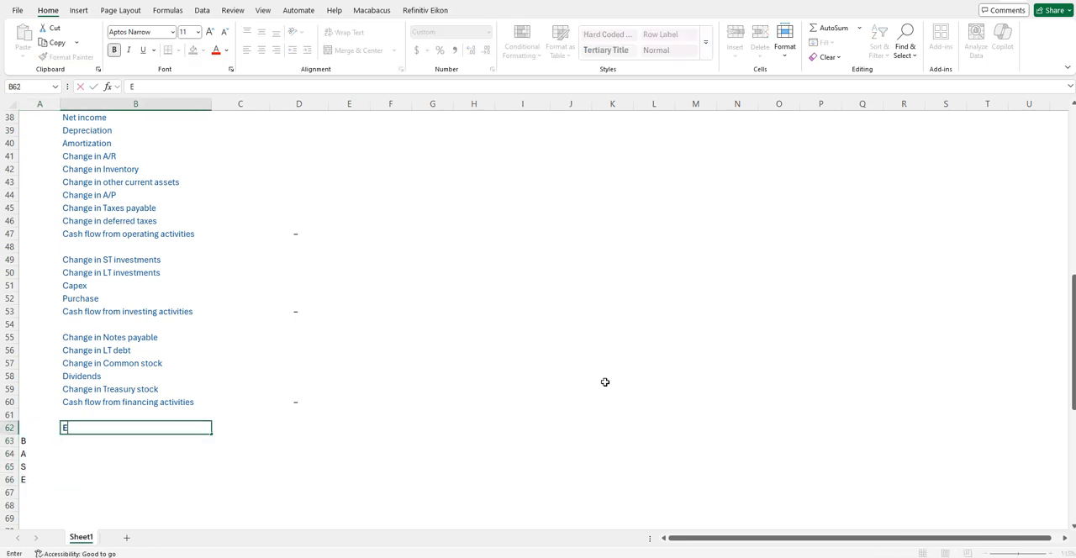
pyautogui.press('BackSpace')
pyautogui.press('BackSpace')
pyautogui.press('BackSpace')
pyautogui.write('c')
pyautogui.write('c')
pyautogui.write('Net')
pyautogui.write(' cash flow')
pyautogui.hotkey('ctrl', 'Return')
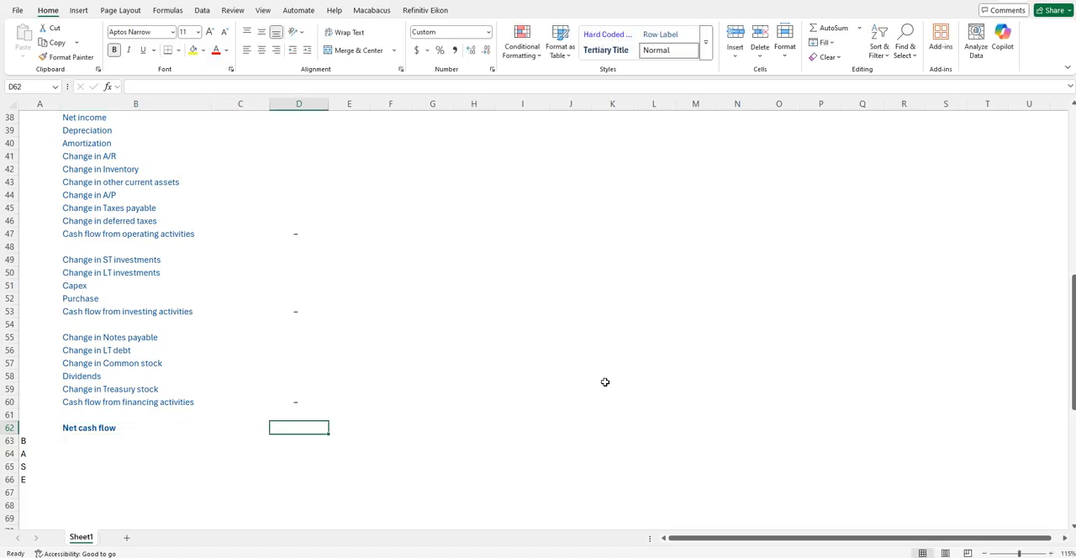
# - Calculate net cash flow in D62 as the SUM of the three activity subtotals D60, D53 and D47
pyautogui.write('=sum(')
pyautogui.press('Up')
pyautogui.press('Up')
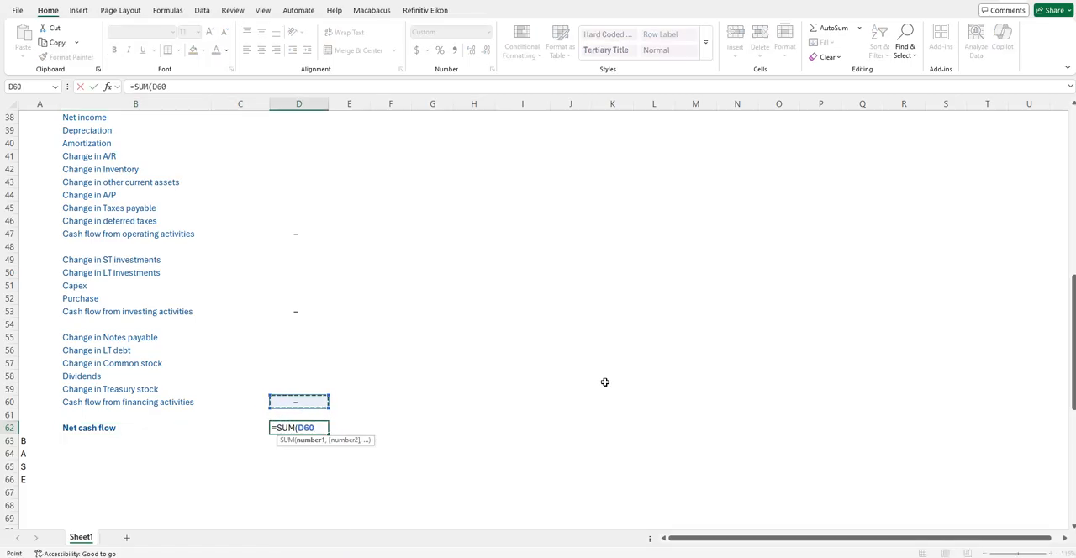
pyautogui.write(',')
pyautogui.press('Up')
pyautogui.press('Up')
pyautogui.press('Up')
pyautogui.press('Up')
pyautogui.press('Up')
pyautogui.press('Up')
pyautogui.press('Up')
pyautogui.press('Up')
pyautogui.press('Up')
pyautogui.write(',')
pyautogui.press('Up')
pyautogui.press('Up')
pyautogui.press('Up')
pyautogui.press('Up')
pyautogui.press('Up')
pyautogui.press('Up')
pyautogui.press('Up')
pyautogui.press('Up')
pyautogui.press('Up')
pyautogui.press('Up')
pyautogui.press('Up')
pyautogui.press('Up')
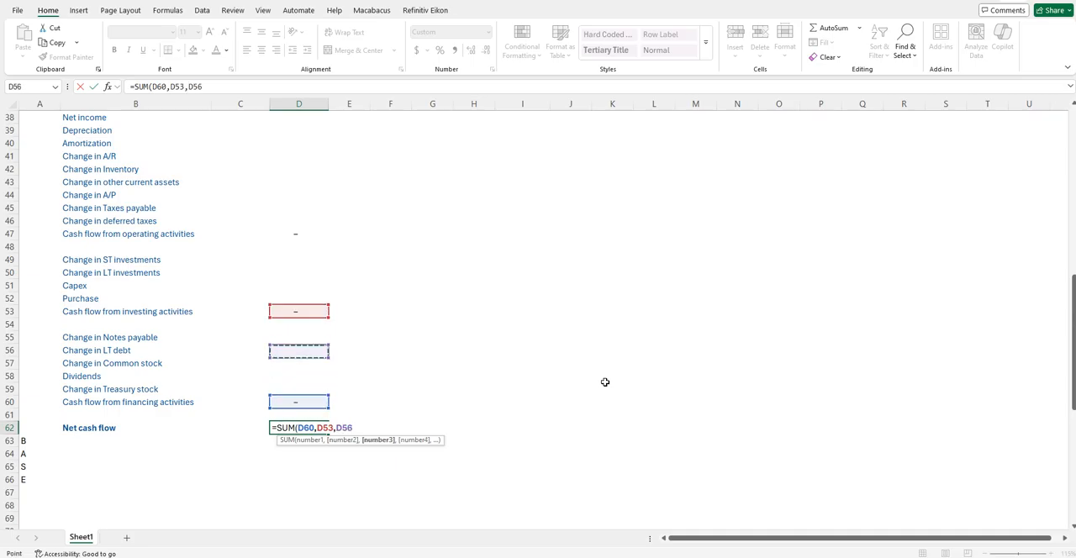
# - Insert a blank row at row 63, between the Net cash flow line and the B, A, S, E letters
pyautogui.press('Up')
pyautogui.press('Up')
pyautogui.press('Up')
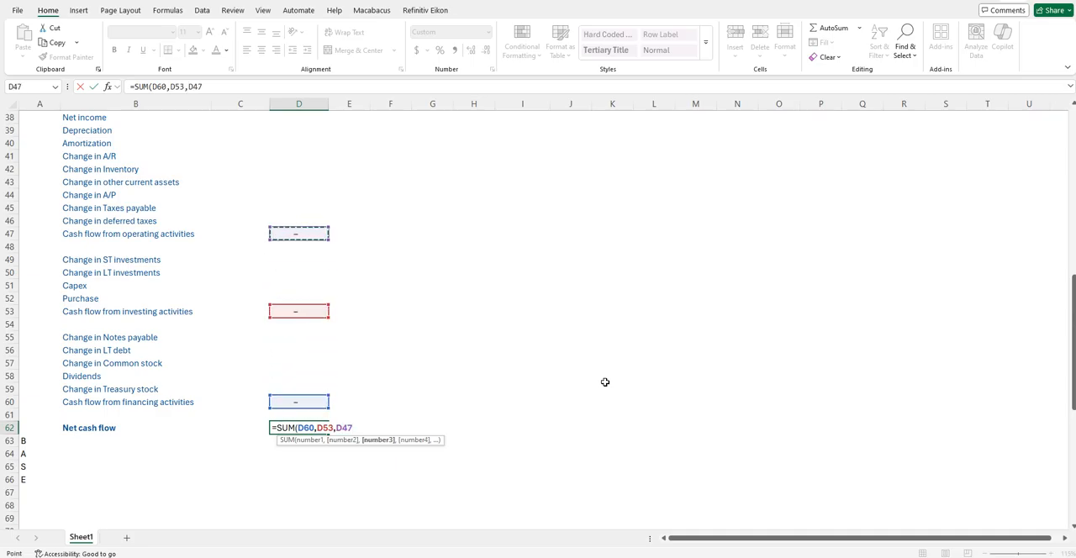
pyautogui.hotkey('ctrl', 'Return')
pyautogui.press('Down')
pyautogui.press('Down')
pyautogui.press('Left')
pyautogui.press('Left')
pyautogui.press('Left')
pyautogui.press('Up')
pyautogui.hotkey('shift', 'space')
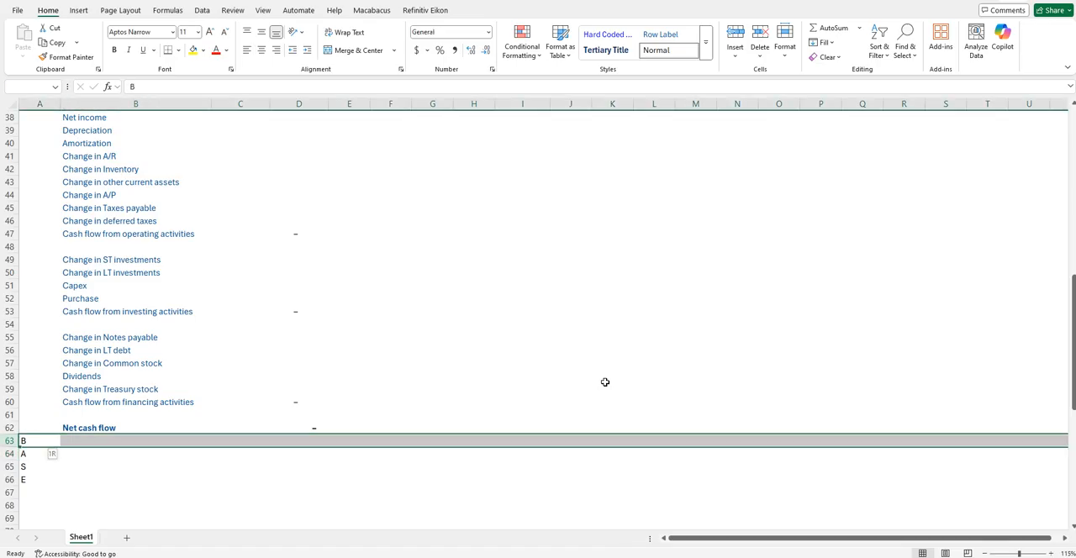
pyautogui.hotkey('ctrl', 'shift', '=')
pyautogui.press('Down')
# - Add the labels "Beg. PP&E" in B64 and "Capex" in B65, beside the letters B and A
pyautogui.press('Right')
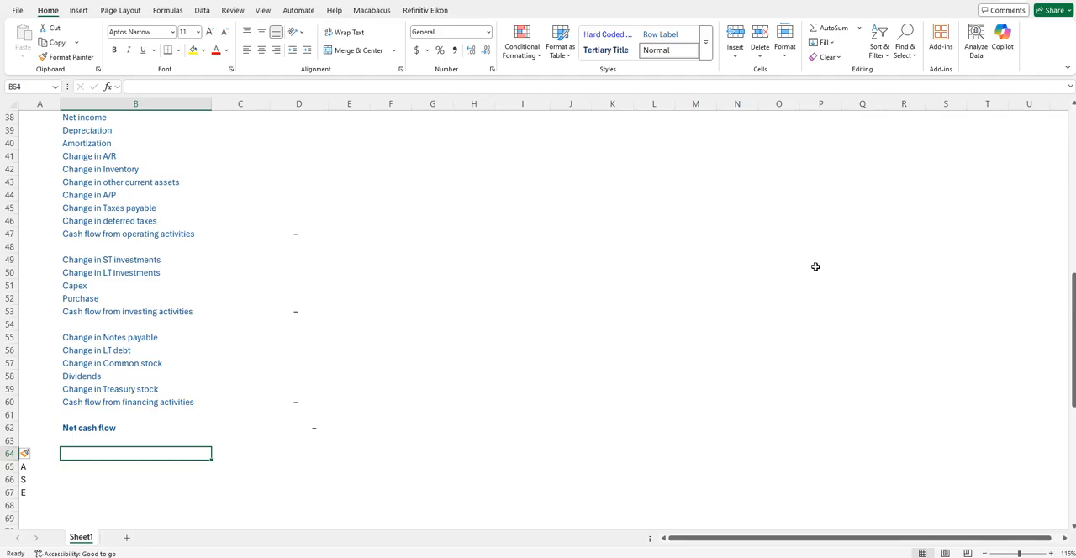
pyautogui.write('Beg.')
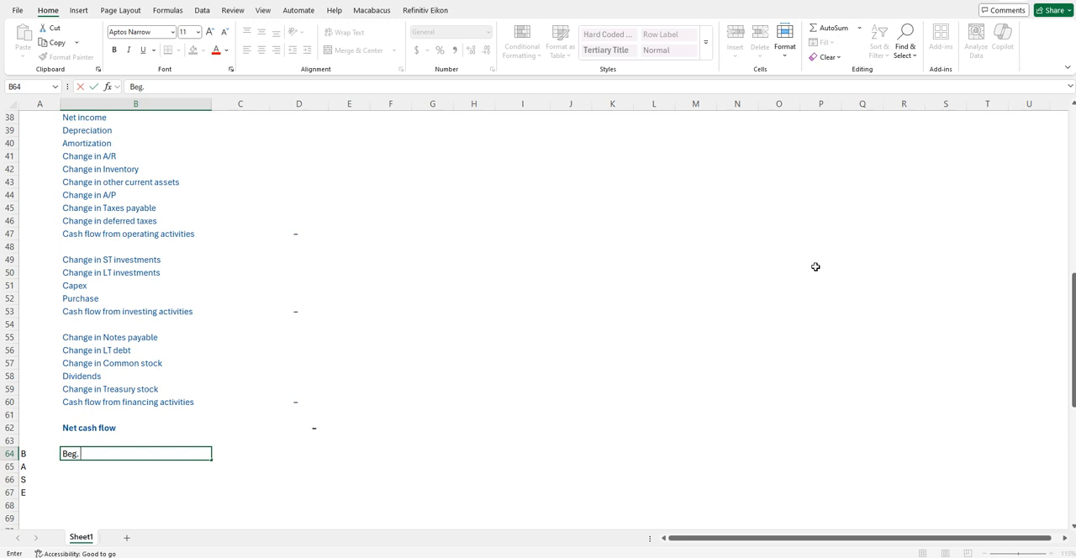
pyautogui.write(' PP&E')
pyautogui.press('Return')
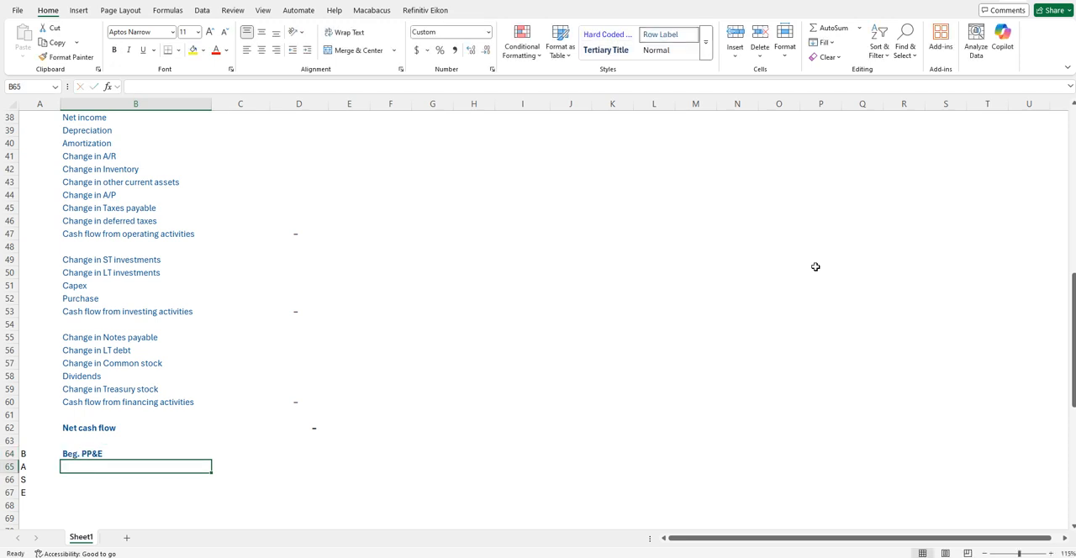
pyautogui.write('Capex')
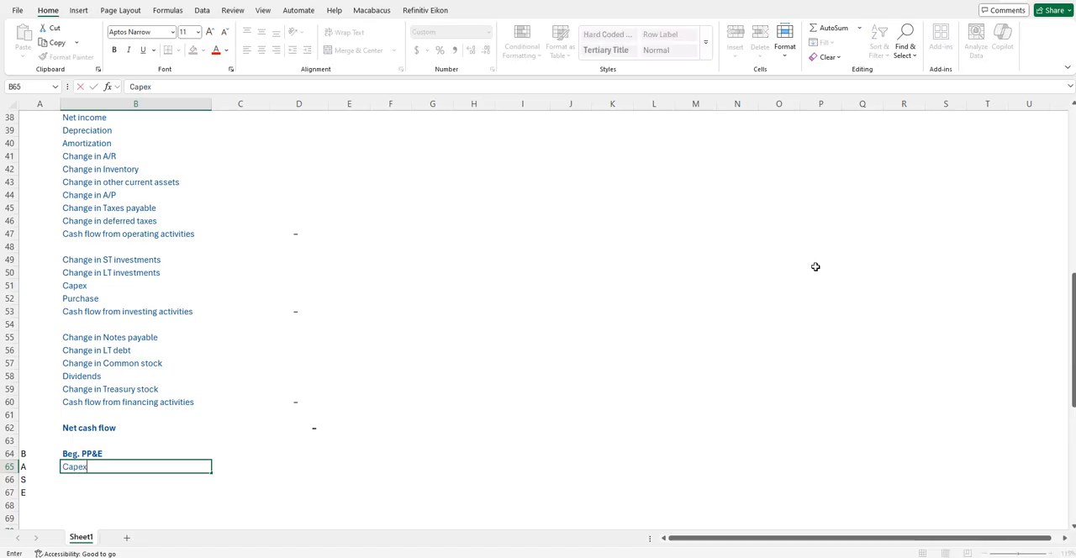
pyautogui.hotkey('ctrl', 'Return')
# - Remove the bold formatting from the "Beg. PP&E" label in B64
pyautogui.press('Up')
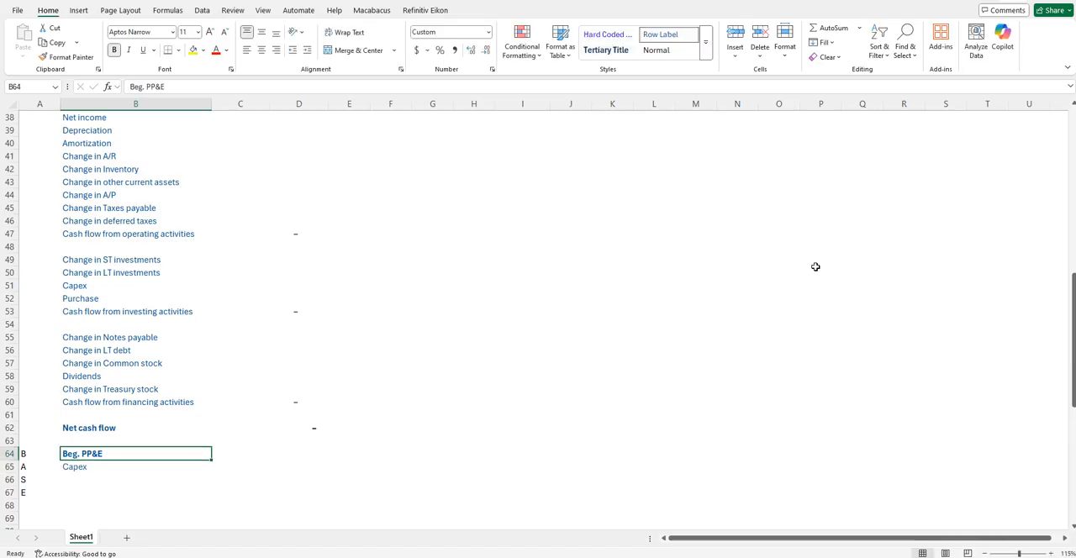
pyautogui.hotkey('ctrl', 'b')
pyautogui.hotkey('shift', 'Down')
pyautogui.press('Down')
pyautogui.press('Down')
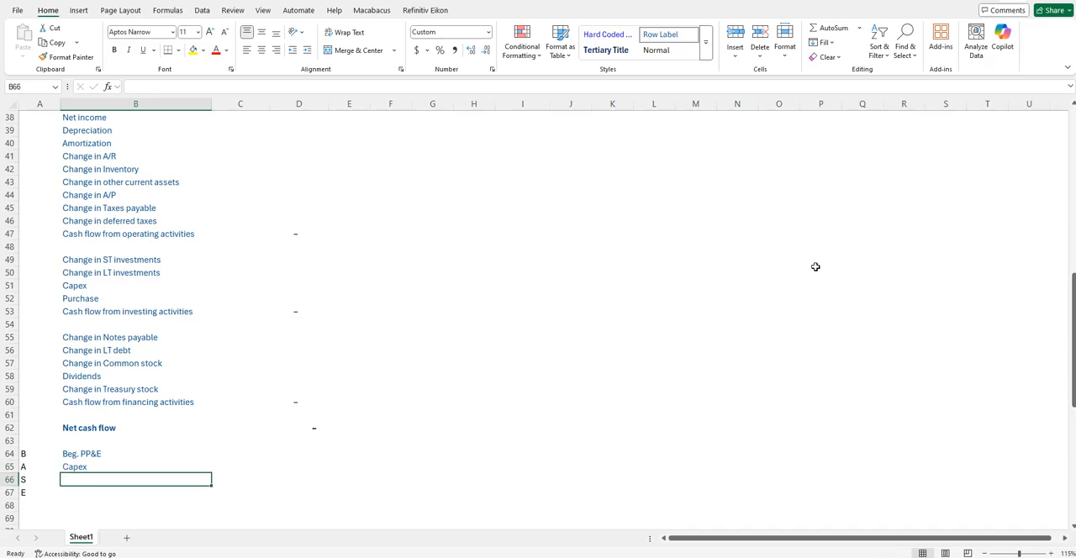
# - Add the roll-forward labels "Depreciation" in B66 and "End. Net PP&E" in B67, beside the letters S and E
pyautogui.write('D')
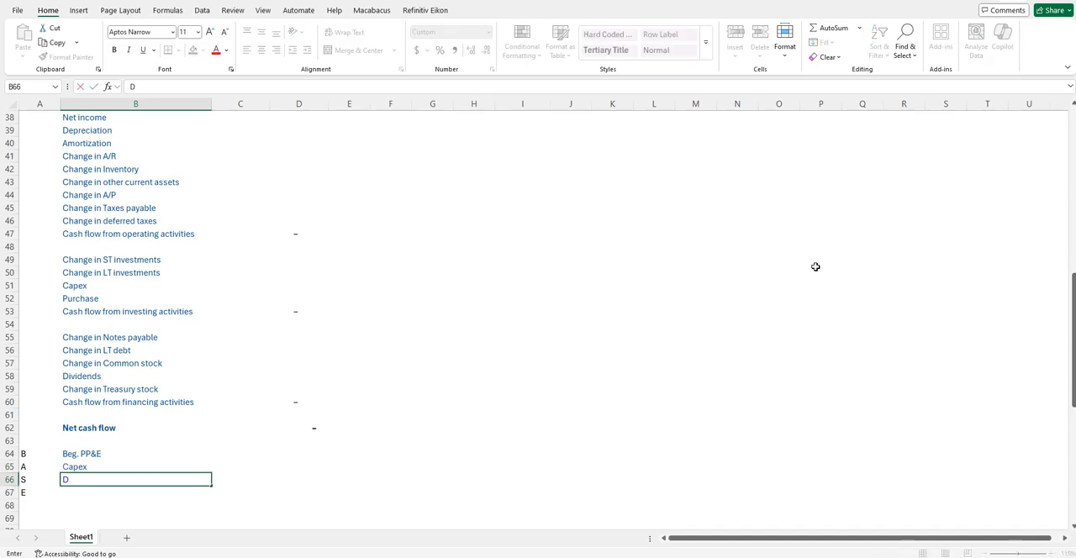
pyautogui.write('epreciation')
pyautogui.press('Return')
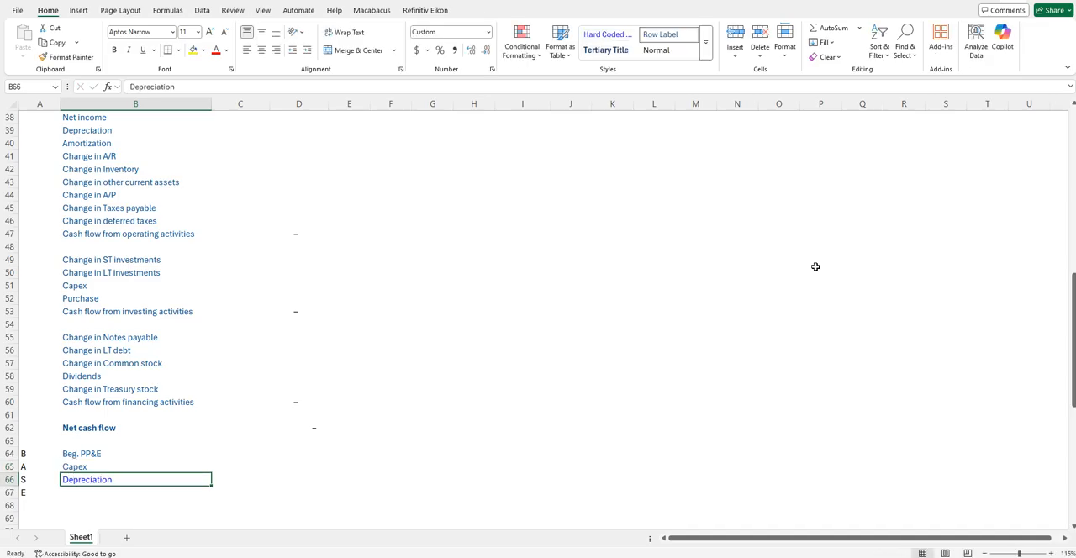
pyautogui.write('E')
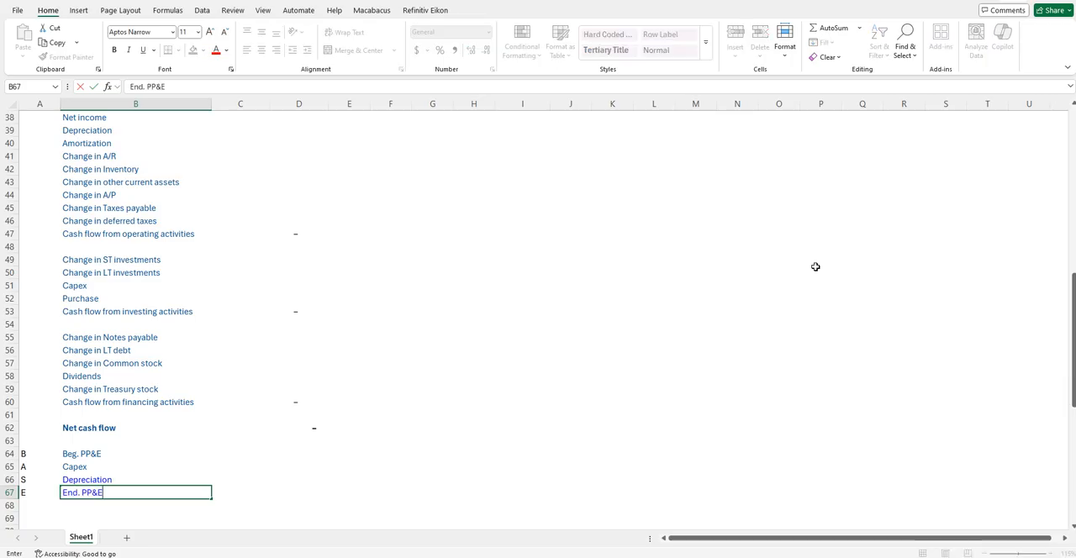
pyautogui.write('nd. PP&E')
pyautogui.write('Ne ')
pyautogui.write('t')
pyautogui.hotkey('ctrl', 'Return')
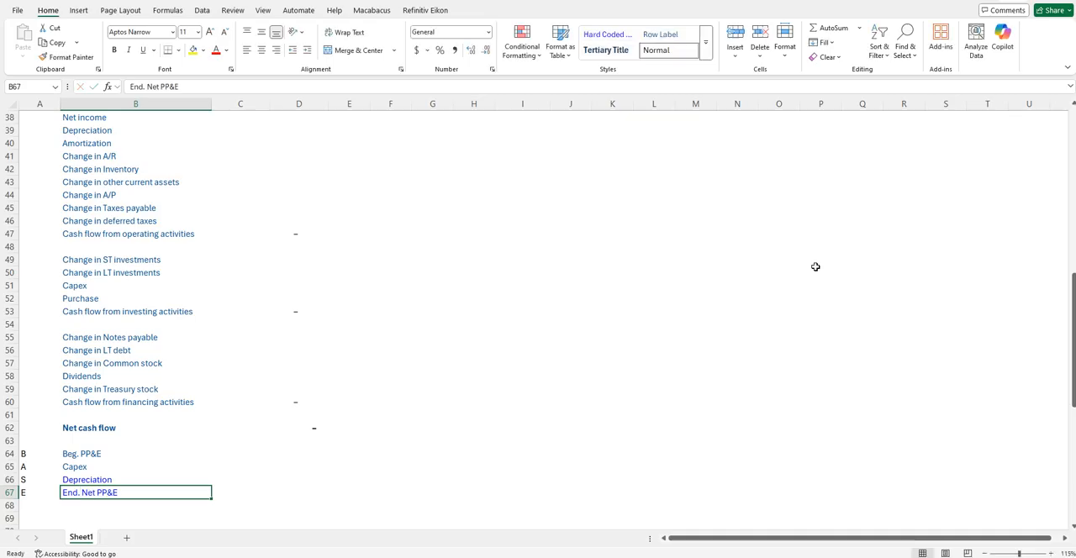
# - Change the beginning balance label in B64 to "Beg. Net PP&E"
pyautogui.press('Up')
pyautogui.press('Up')
pyautogui.press('Up')
pyautogui.press('Up')
pyautogui.press('F2')
pyautogui.press('Escape')
pyautogui.press('Down')
pyautogui.press('F2')
pyautogui.press('Left')
pyautogui.press('Left')
pyautogui.press('Left')
pyautogui.write('Net')
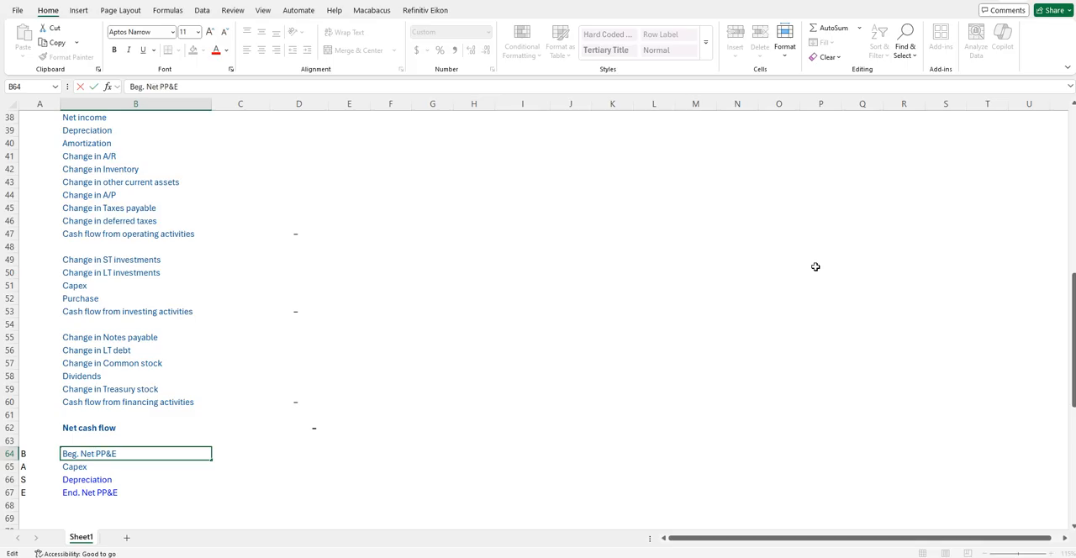
pyautogui.hotkey('ctrl', 'Return')
# - Give the roll-forward labels in B64:B67 the same bright blue font color as "End. Net PP&E"
pyautogui.press('Down')
pyautogui.press('Down')
# - Enter the intangibles roll-forward labels "Beg. Intangibles", "Purchases", "Amortization" and "End. Intangibles" in B69:B72
pyautogui.press('Down')
pyautogui.hotkey('shift', 'Up')
pyautogui.hotkey('shift', 'Up')
pyautogui.hotkey('shift', 'Up')
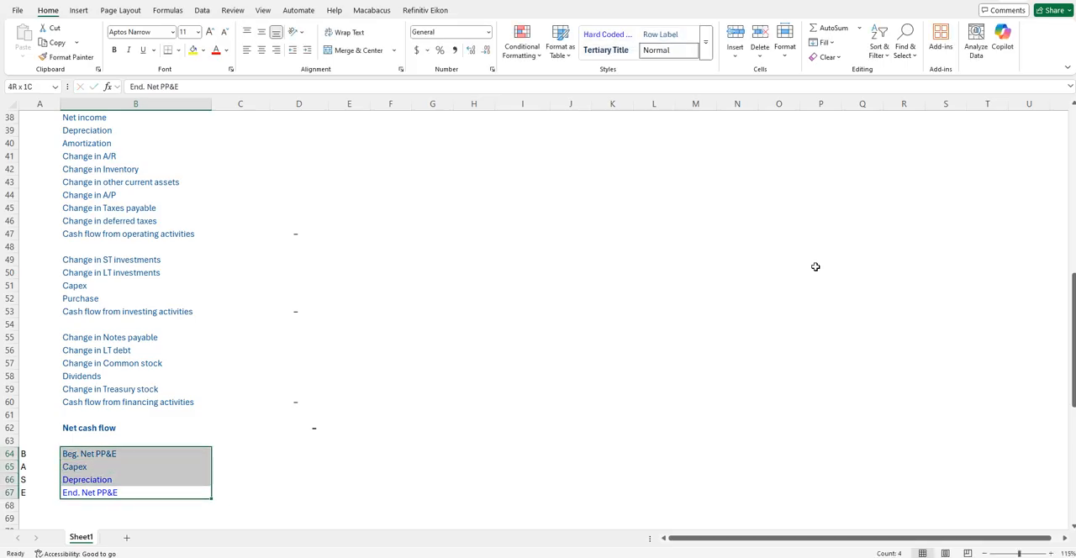
pyautogui.press('Down')
pyautogui.press('Down')
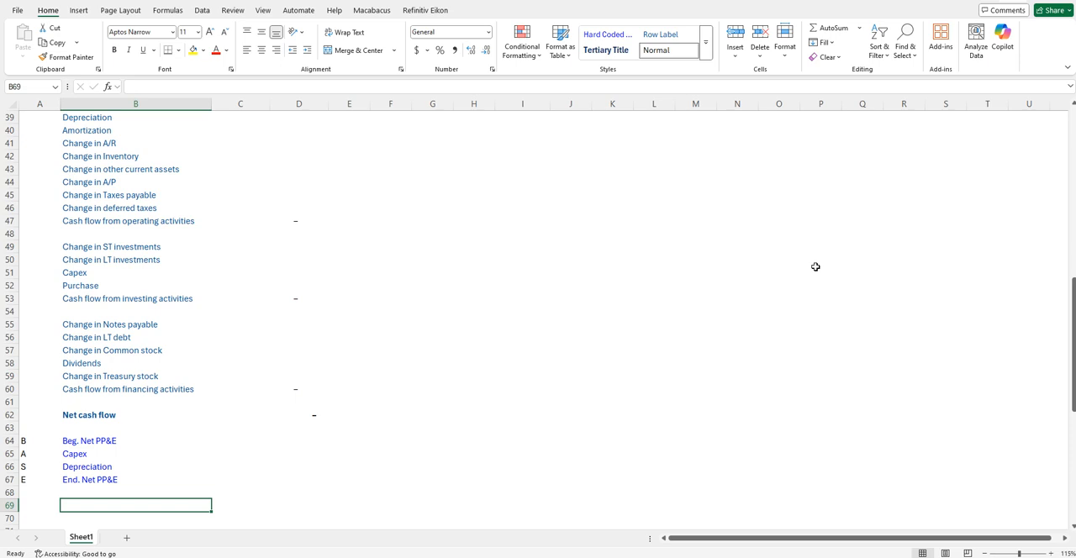
pyautogui.write('Beg. Intangi')
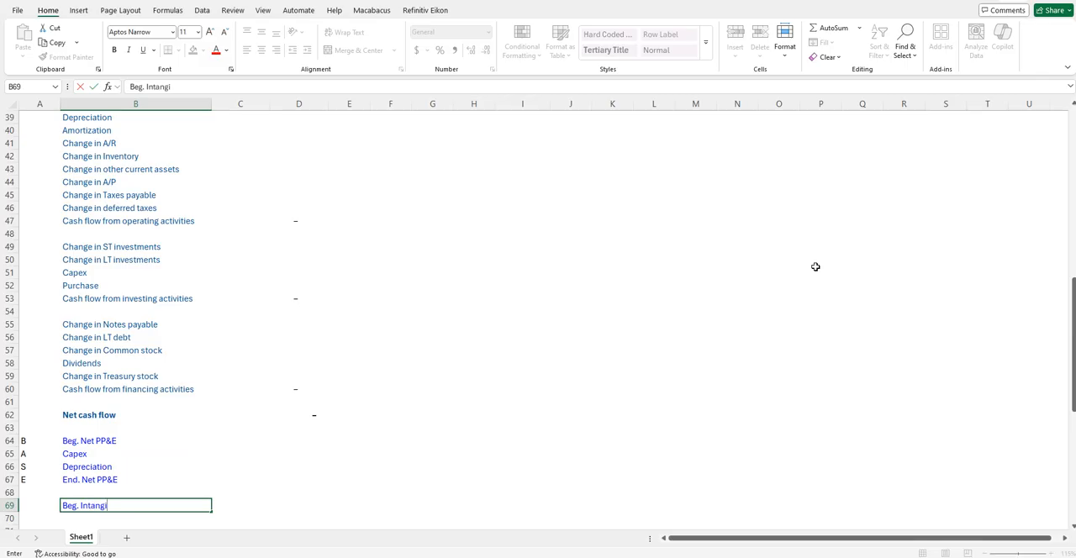
pyautogui.write('bles')
pyautogui.press('Return')
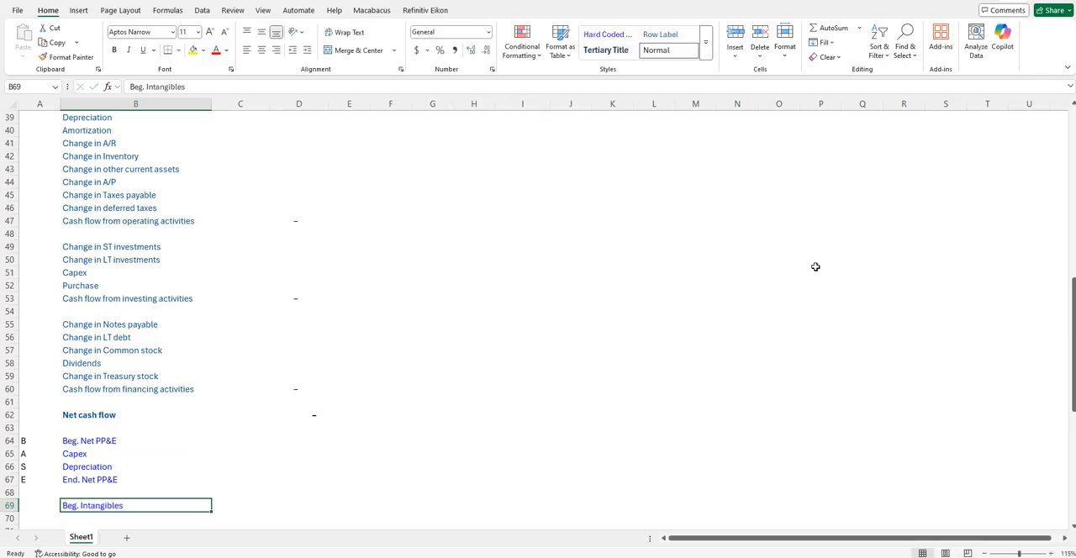
pyautogui.write('Purchases')
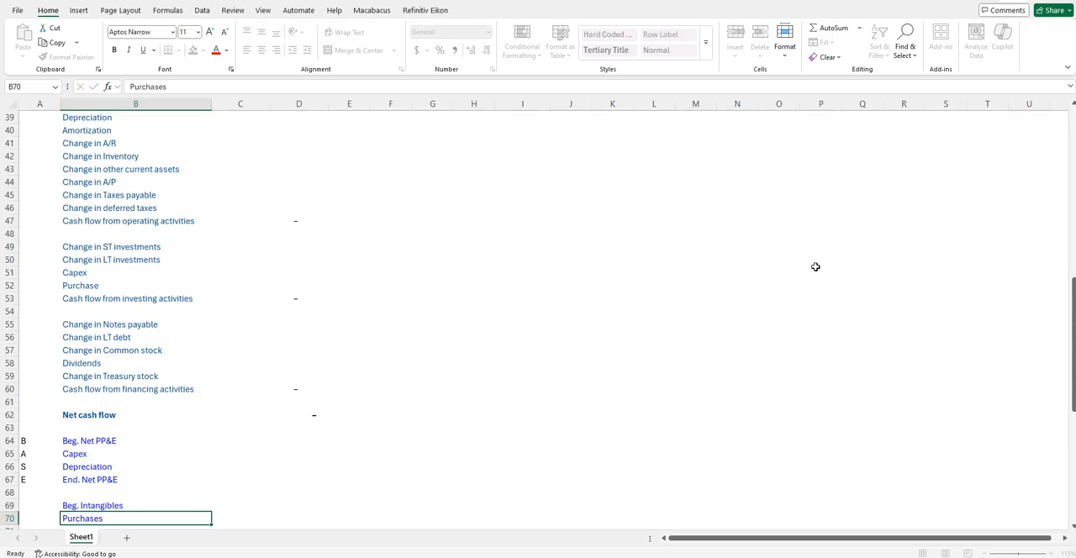
pyautogui.press('Return')
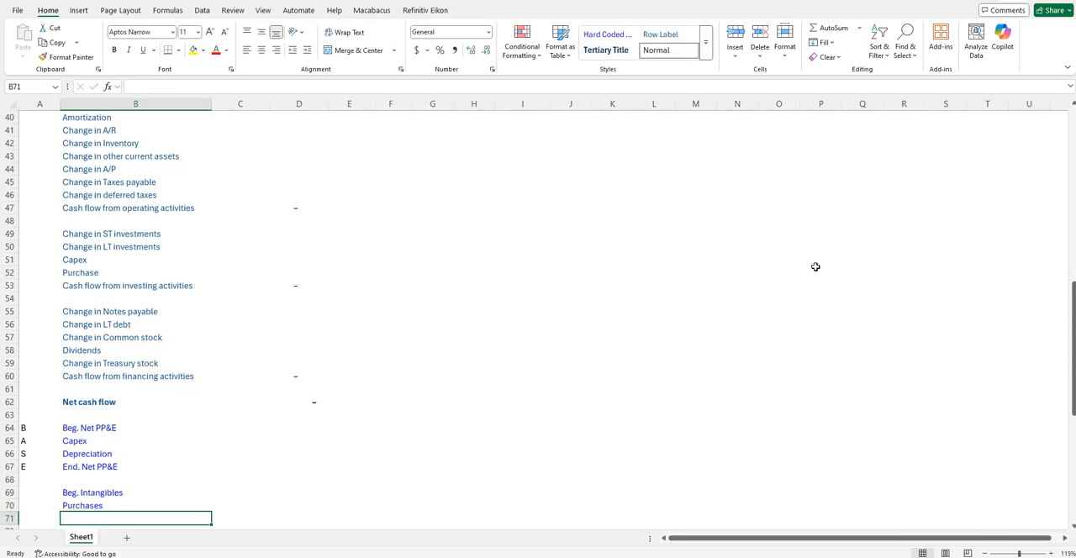
pyautogui.write('Amortization')
pyautogui.press('Return')
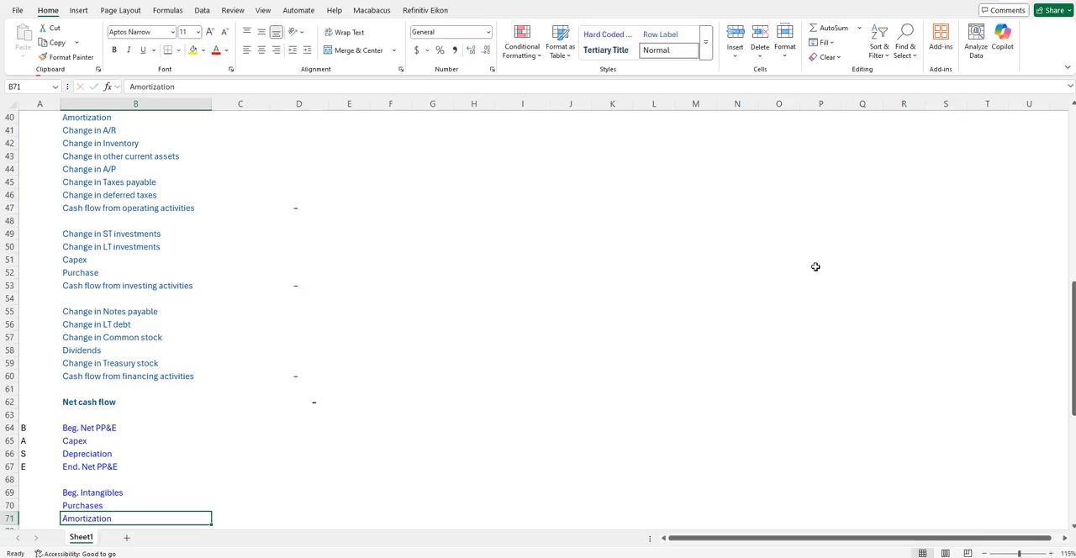
pyautogui.write('End')
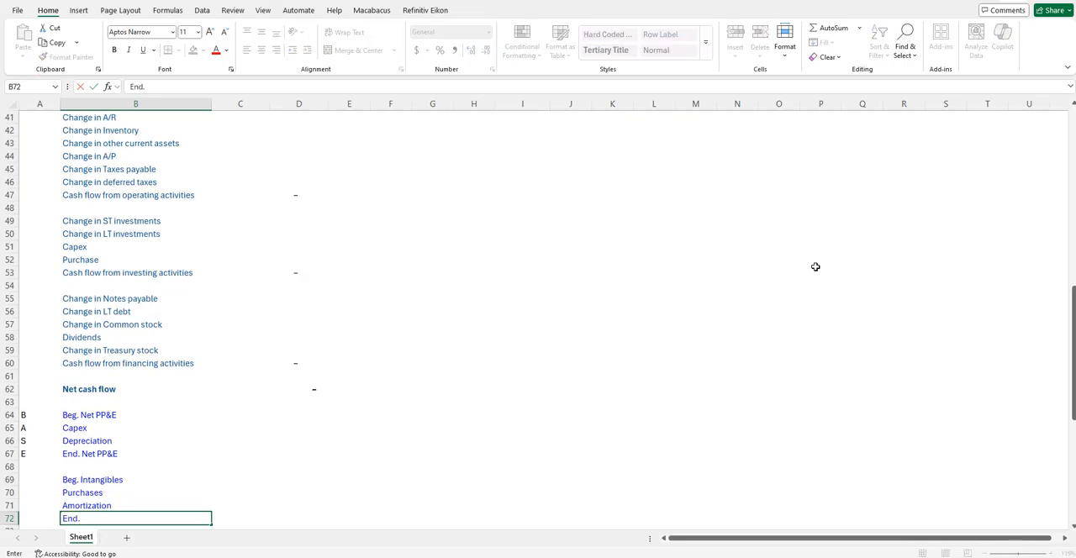
pyautogui.write('. Intangibles')
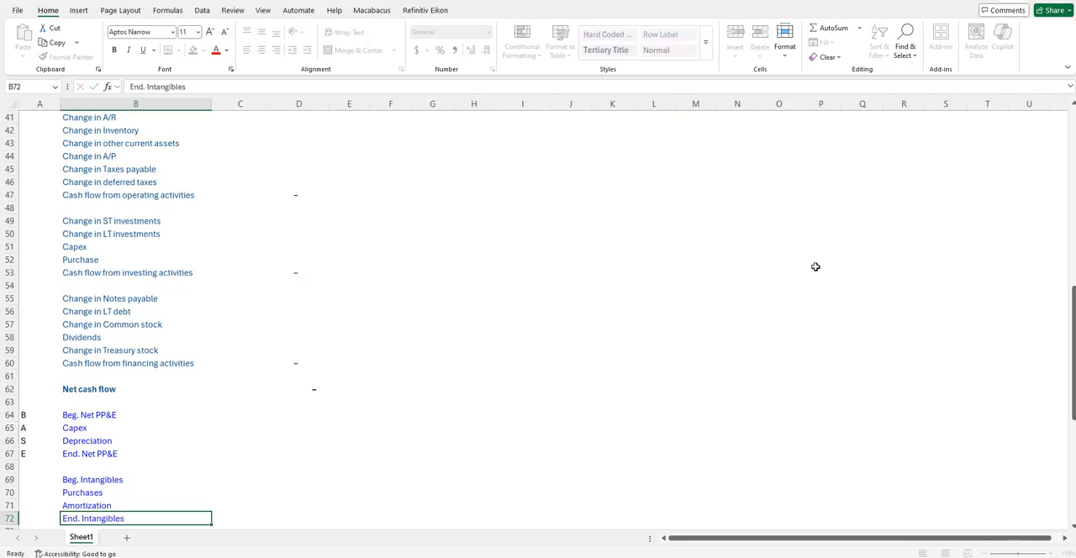
pyautogui.press('Return')
pyautogui.press('Return')
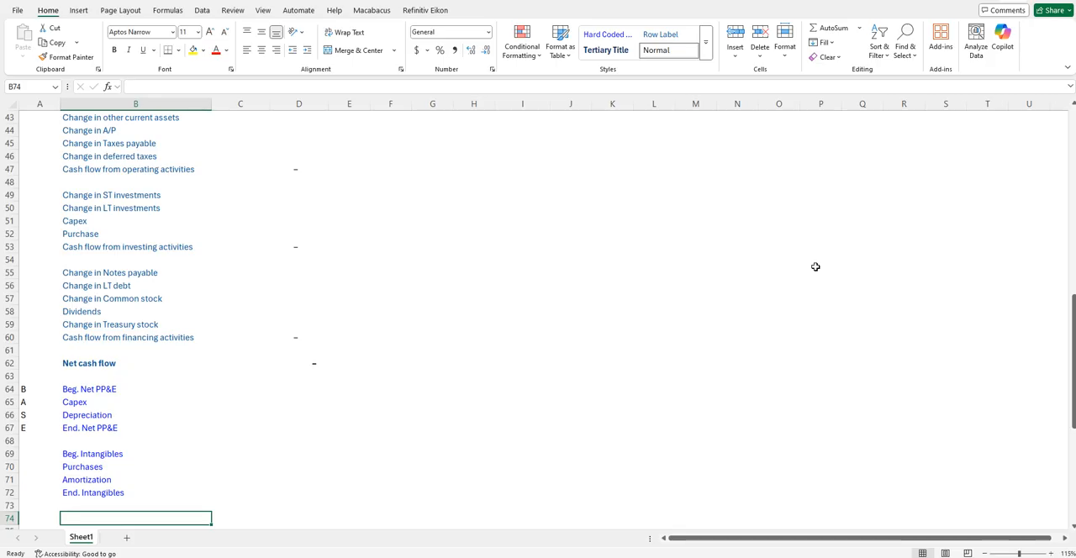
# - Enter the retained earnings roll-forward labels "Beg. RE", "Net Income", "Dividends" and "End. RE" in B74:B77
pyautogui.write('Beg.')
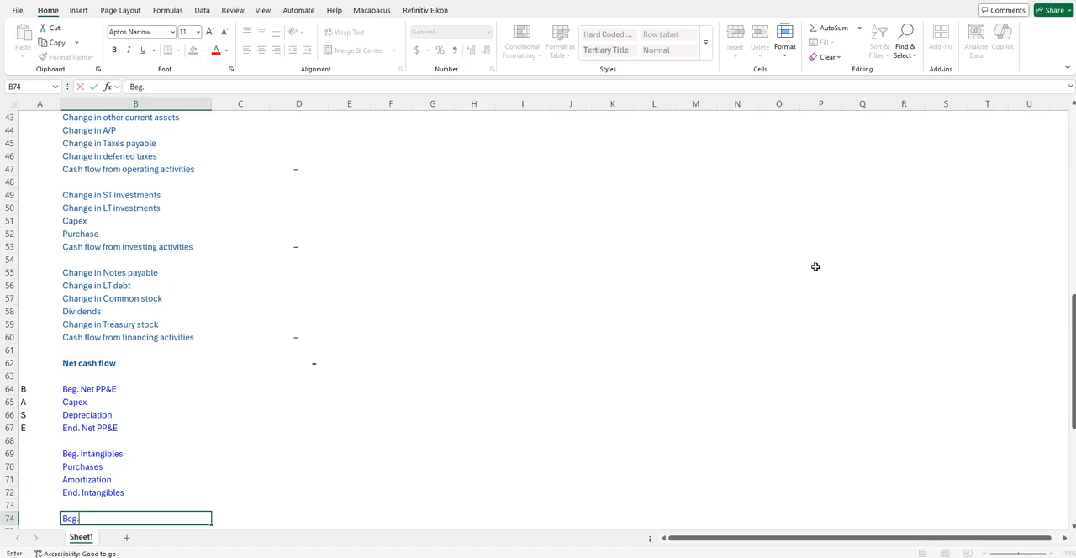
pyautogui.write(' RE')
pyautogui.press('Return')
pyautogui.write('Net Income')
pyautogui.press('Return')
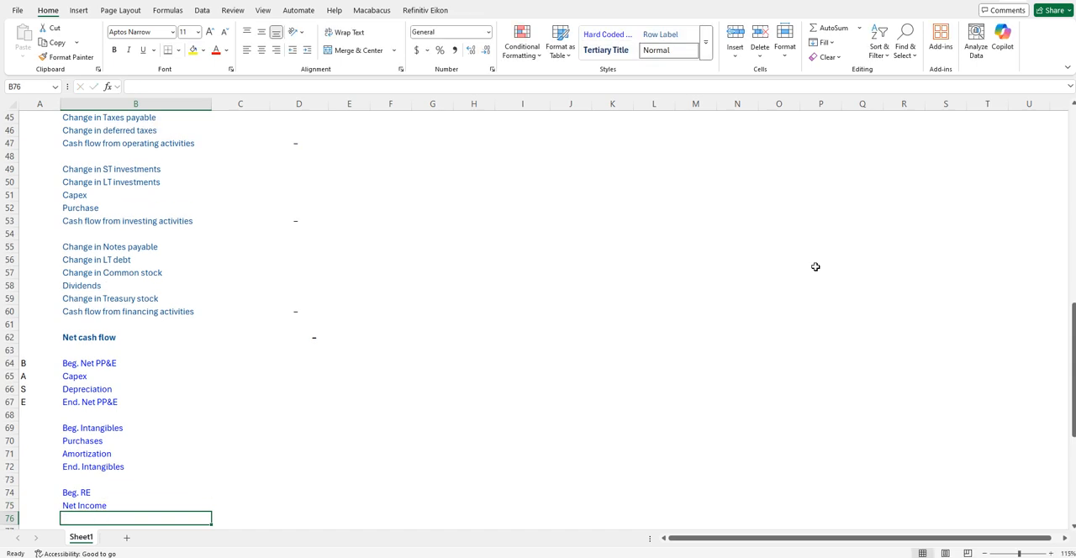
pyautogui.write('D')
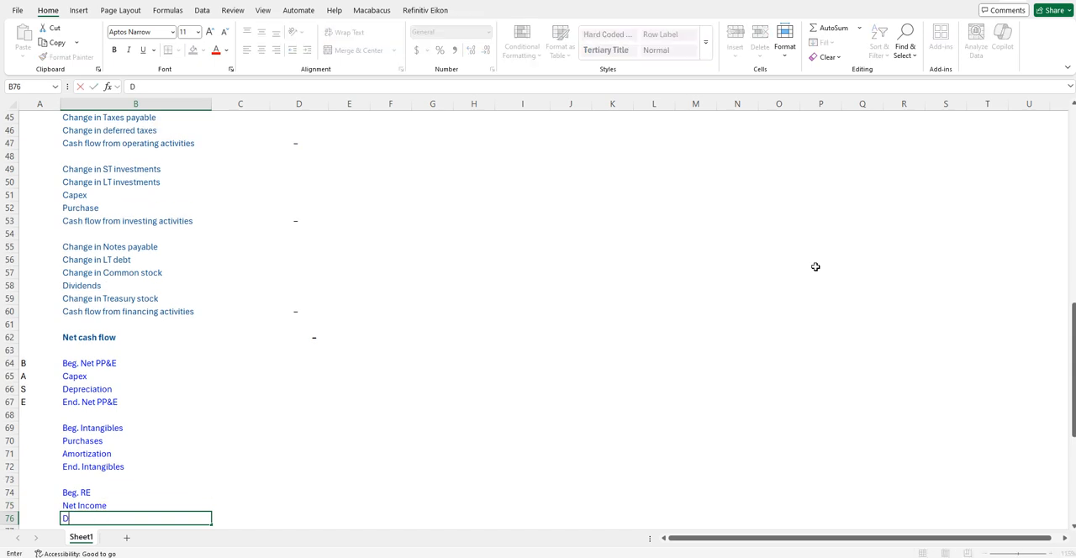
pyautogui.write('ividends')
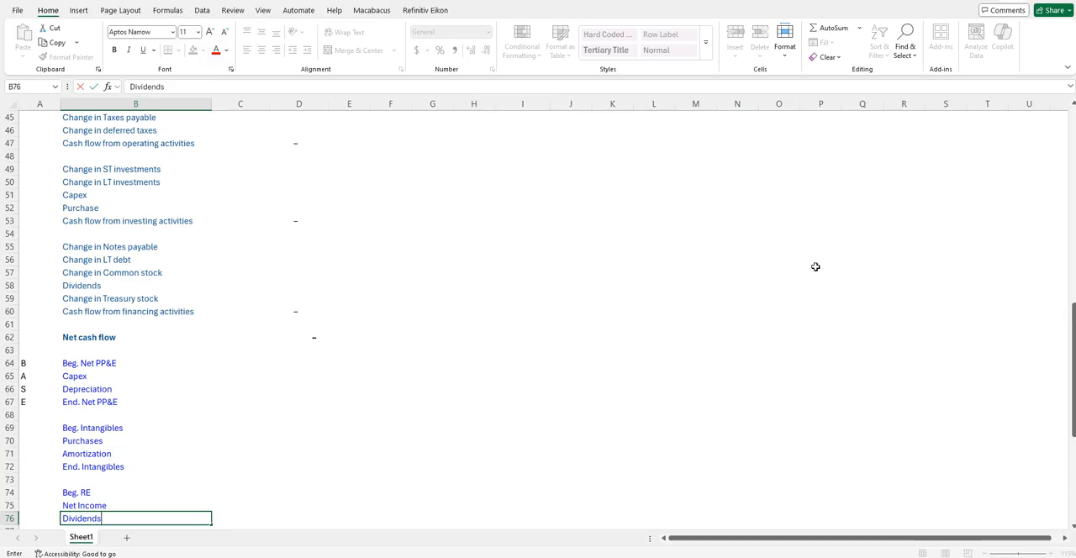
pyautogui.press('Return')
pyautogui.write('End. RE')
pyautogui.hotkey('ctrl', 'Return')
pyautogui.press('Right')
pyautogui.press('Right')
pyautogui.press('Up')
pyautogui.press('Up')
pyautogui.press('Up')
pyautogui.press('Up')
pyautogui.press('Up')
pyautogui.press('Up')
pyautogui.press('Up')
pyautogui.press('Up')
pyautogui.press('Up')
pyautogui.press('Up')
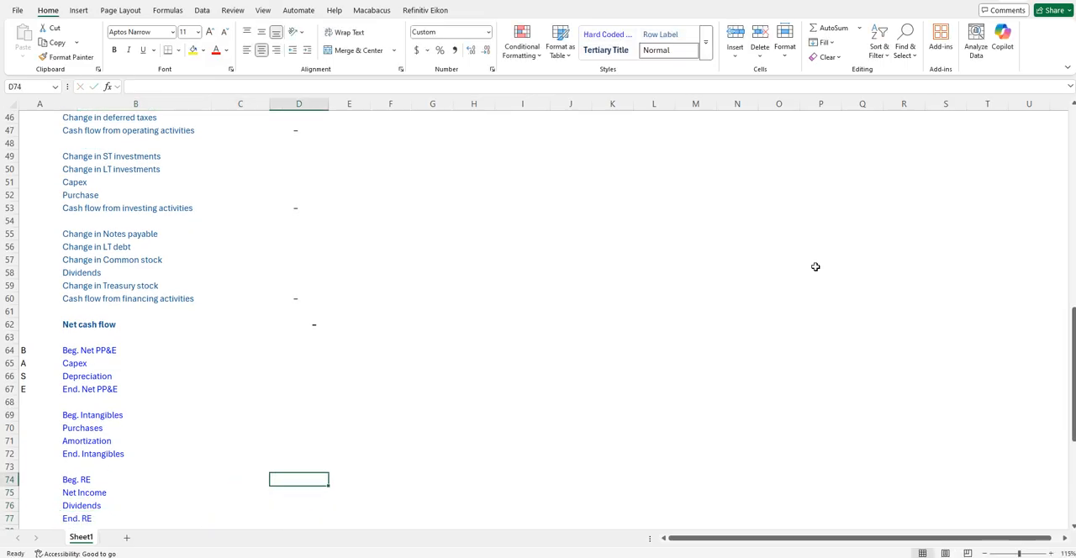
pyautogui.press('Left')
pyautogui.press('Left')
pyautogui.press('Right')
pyautogui.press('Left')
pyautogui.press('Left')
pyautogui.press('Right')
pyautogui.press('Right')
pyautogui.press('Right')
pyautogui.press('Up')
pyautogui.press('Up')
pyautogui.press('Up')
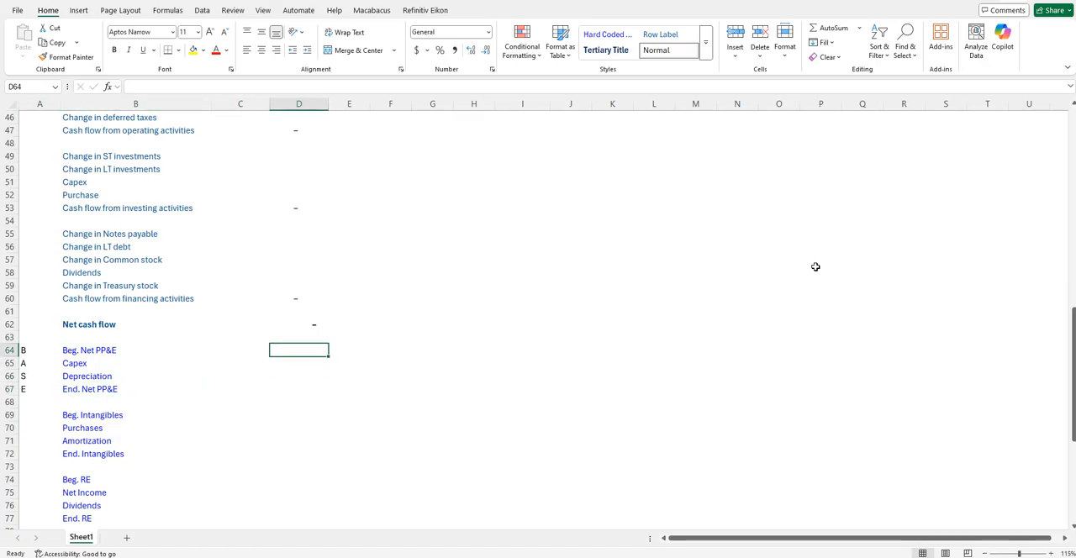
pyautogui.press('Left')
pyautogui.press('Left')
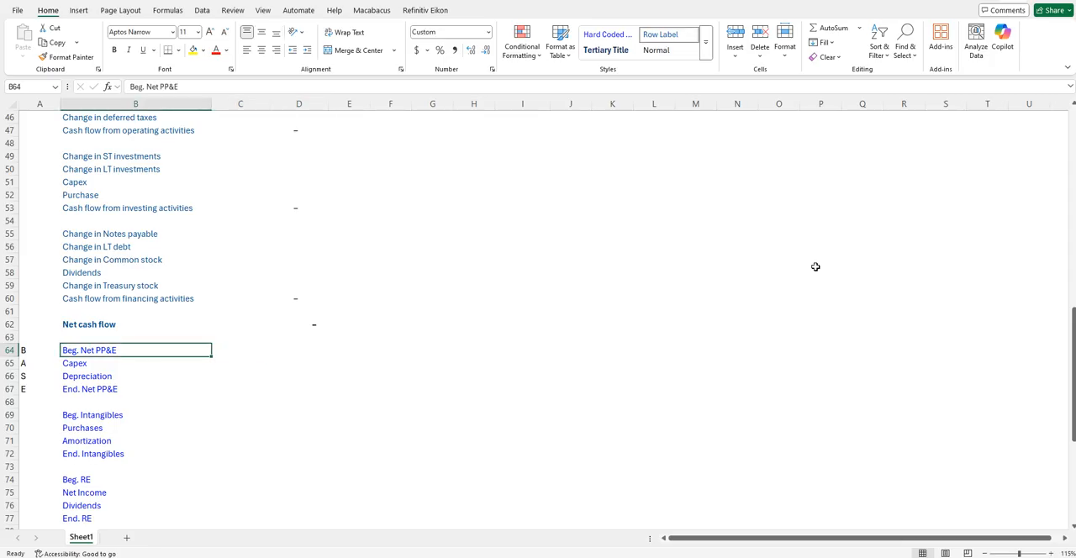
pyautogui.press('Right')
pyautogui.press('Right')
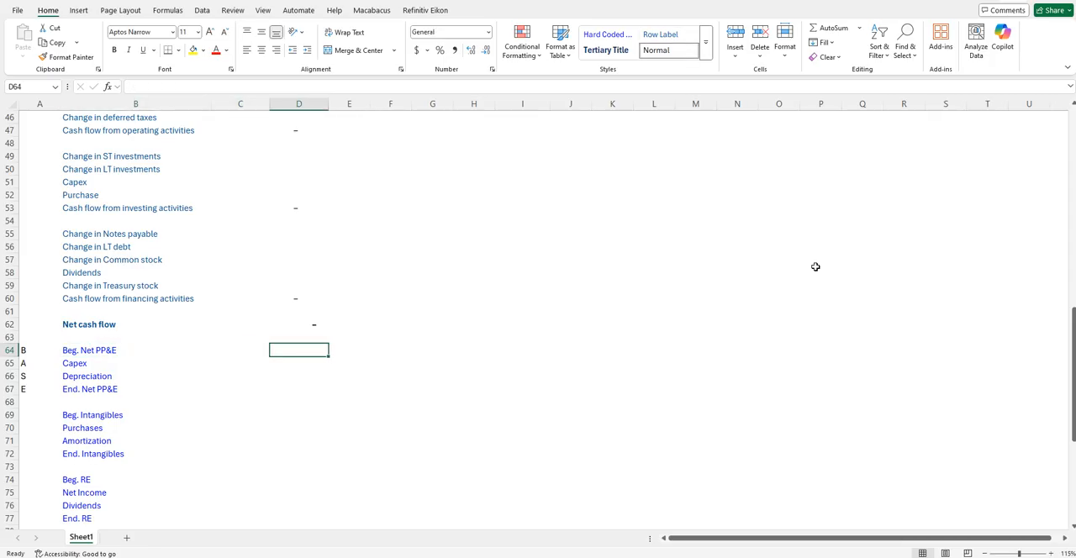
# - Link Year 0 End. Net PP&E in C67 to Net PPE on the balance sheet with =C19
pyautogui.press('Down')
pyautogui.press('Down')
pyautogui.press('Down')
pyautogui.press('Left')
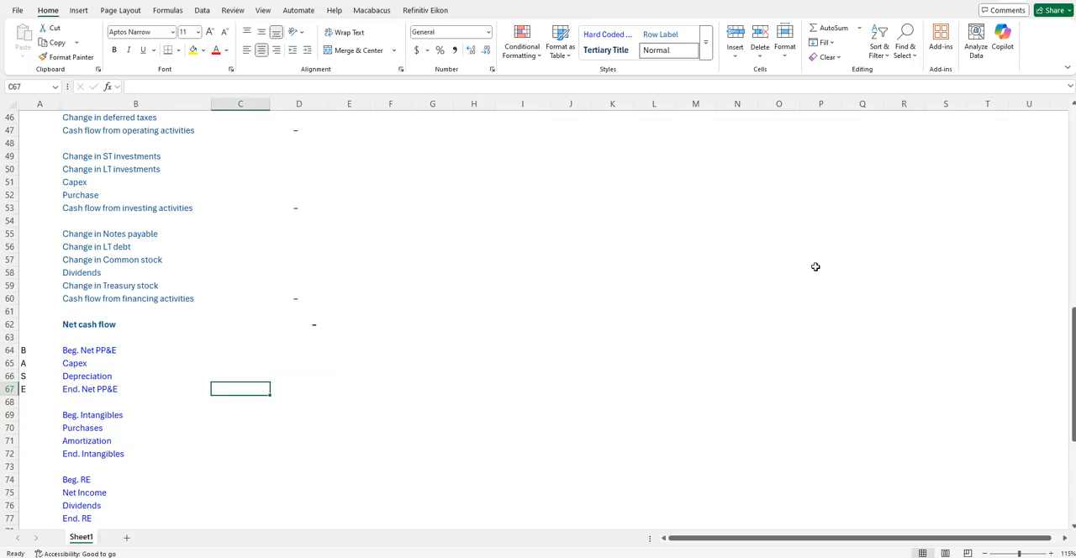
pyautogui.write('=')
pyautogui.press('Up')
pyautogui.press('Up')
pyautogui.press('Up')
pyautogui.press('Up')
pyautogui.press('Up')
pyautogui.press('Up')
pyautogui.press('Up')
pyautogui.press('Up')
pyautogui.press('Up')
pyautogui.press('Up')
pyautogui.press('Up')
pyautogui.press('Up')
pyautogui.press('Up')
pyautogui.press('Up')
pyautogui.press('Up')
pyautogui.press('Up')
pyautogui.press('Up')
pyautogui.press('Up')
pyautogui.press('Up')
pyautogui.press('Right')
pyautogui.press('Up')
pyautogui.press('Up')
pyautogui.press('Up')
pyautogui.press('Up')
pyautogui.press('Up')
pyautogui.press('Up')
pyautogui.press('Up')
pyautogui.press('Up')
pyautogui.press('Up')
pyautogui.press('Up')
pyautogui.press('Up')
pyautogui.press('Up')
pyautogui.press('Up')
pyautogui.press('Up')
pyautogui.press('Up')
pyautogui.press('Up')
pyautogui.press('Up')
pyautogui.press('Up')
pyautogui.press('Up')
pyautogui.press('Up')
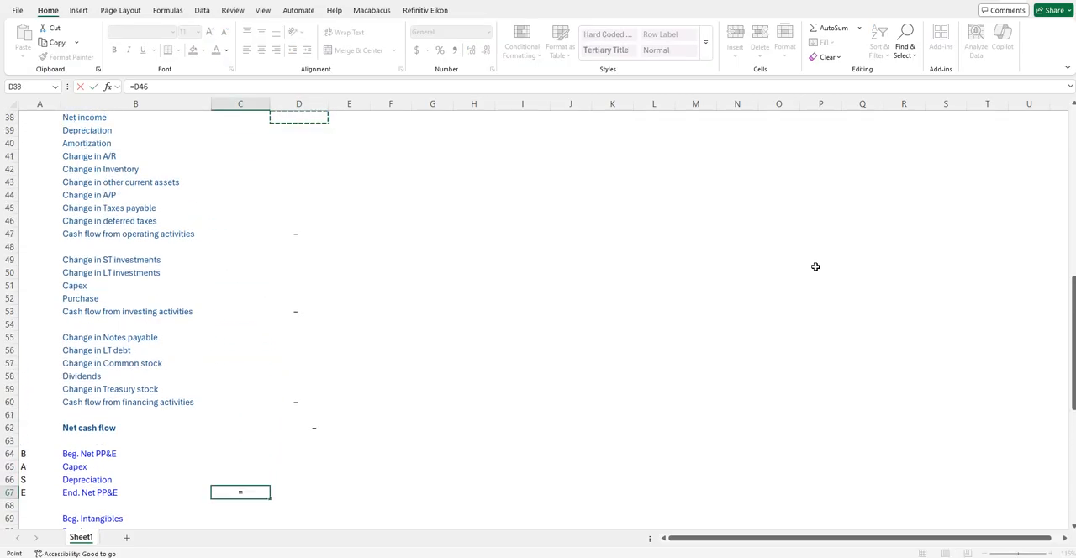
pyautogui.press('Up')
pyautogui.press('Up')
pyautogui.press('Up')
pyautogui.press('Up')
pyautogui.press('Up')
pyautogui.press('Left')
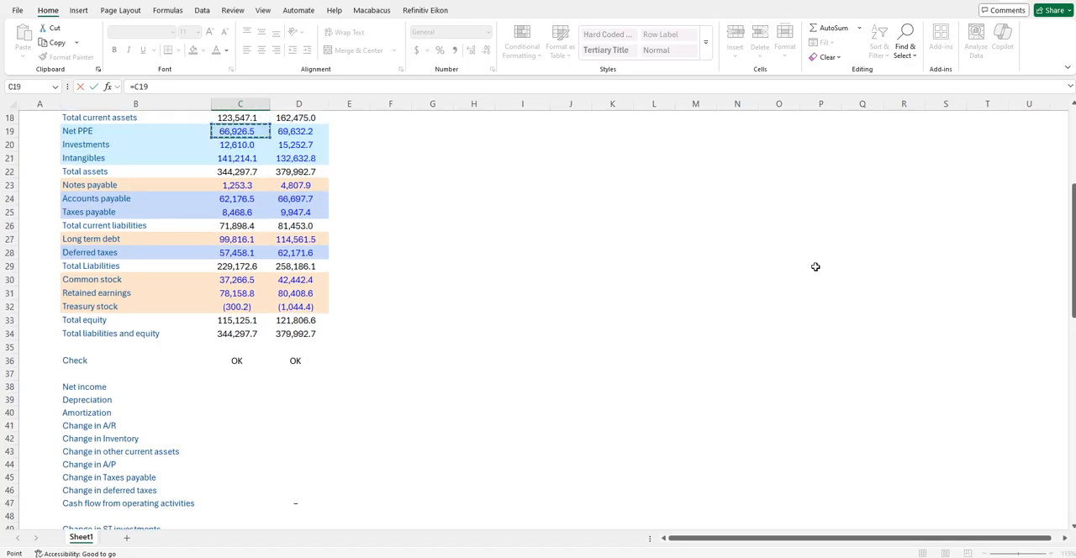
pyautogui.hotkey('ctrl', 'Return')
# - Set Year 1 Beg. Net PP&E in D64 equal to the Year 0 ending balance with =C67
pyautogui.press('Right')
pyautogui.press('Up')
pyautogui.press('Up')
pyautogui.press('Up')
pyautogui.write('=')
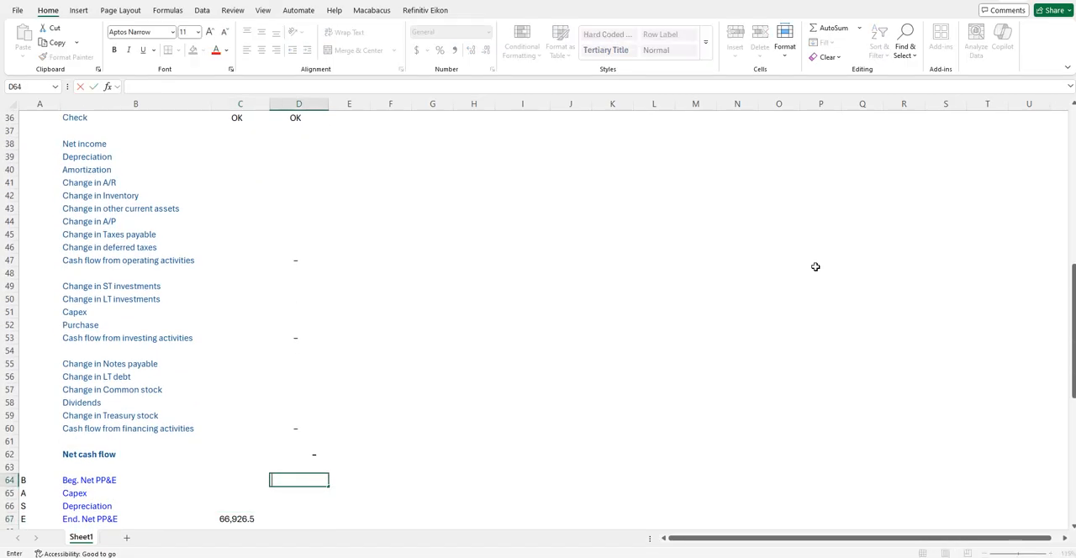
pyautogui.press('Left')
pyautogui.press('Left')
pyautogui.press('Down')
pyautogui.press('Down')
pyautogui.press('Down')
pyautogui.press('Right')
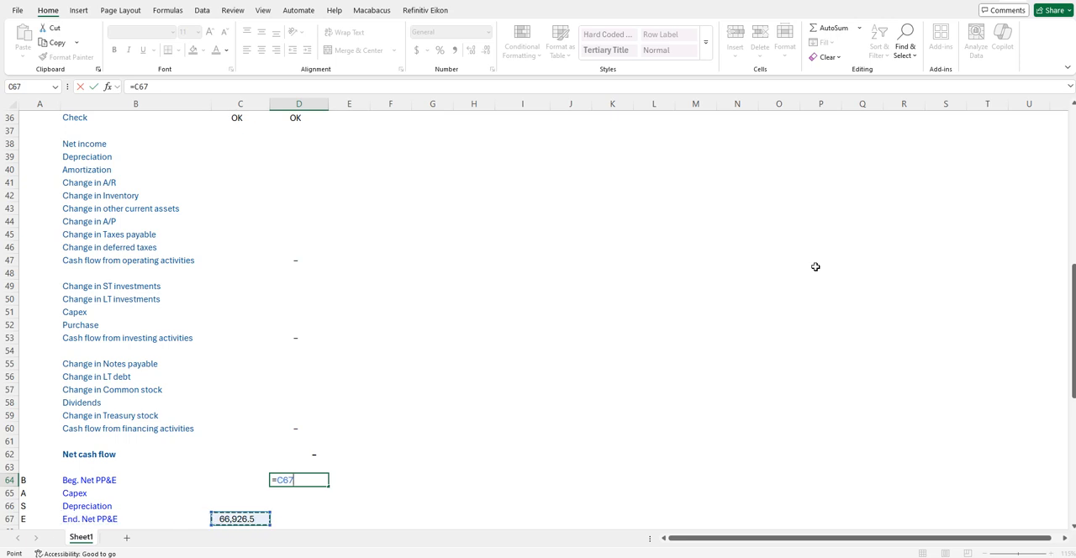
pyautogui.press('Return')
# - Link Depreciation in D66 of the PP&E roll-forward to the income statement's Year 1 depreciation with =D4
pyautogui.press('Down')
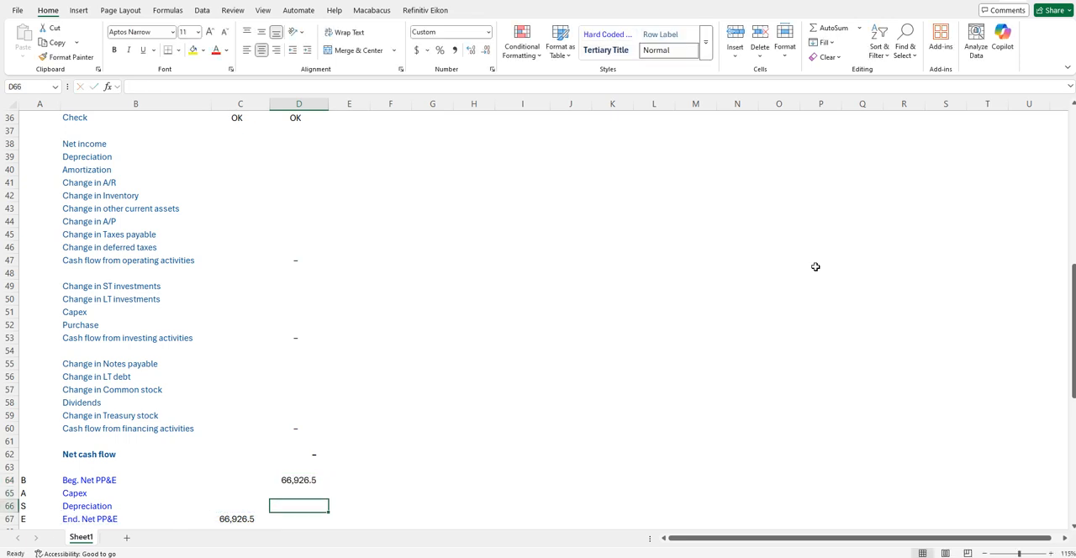
pyautogui.press('Up')
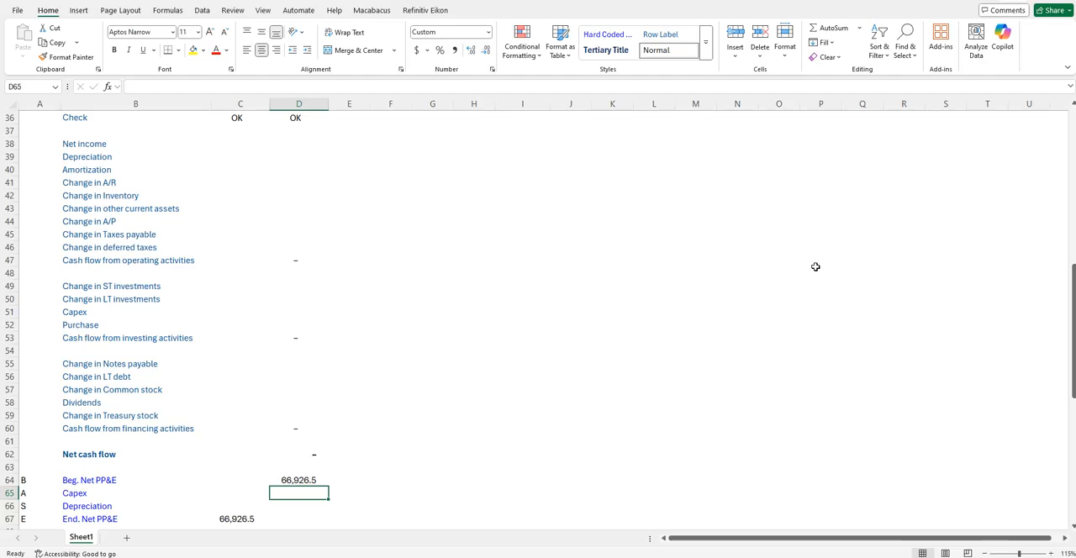
pyautogui.press('Down')
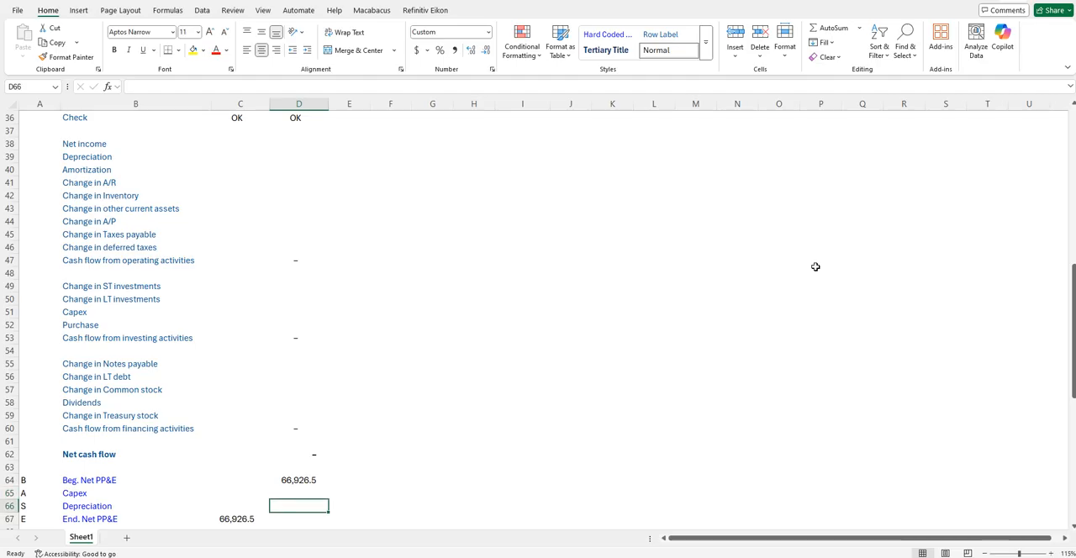
pyautogui.write('=')
pyautogui.press('Up')
pyautogui.press('Up')
pyautogui.press('Up')
pyautogui.press('Up')
pyautogui.press('Up')
pyautogui.press('Up')
pyautogui.press('Up')
pyautogui.press('Up')
pyautogui.press('Up')
pyautogui.press('Up')
pyautogui.press('Up')
pyautogui.press('Up')
pyautogui.press('Up')
pyautogui.press('Up')
pyautogui.press('Up')
pyautogui.press('Up')
pyautogui.press('Up')
pyautogui.press('Up')
pyautogui.press('Up')
pyautogui.press('Up')
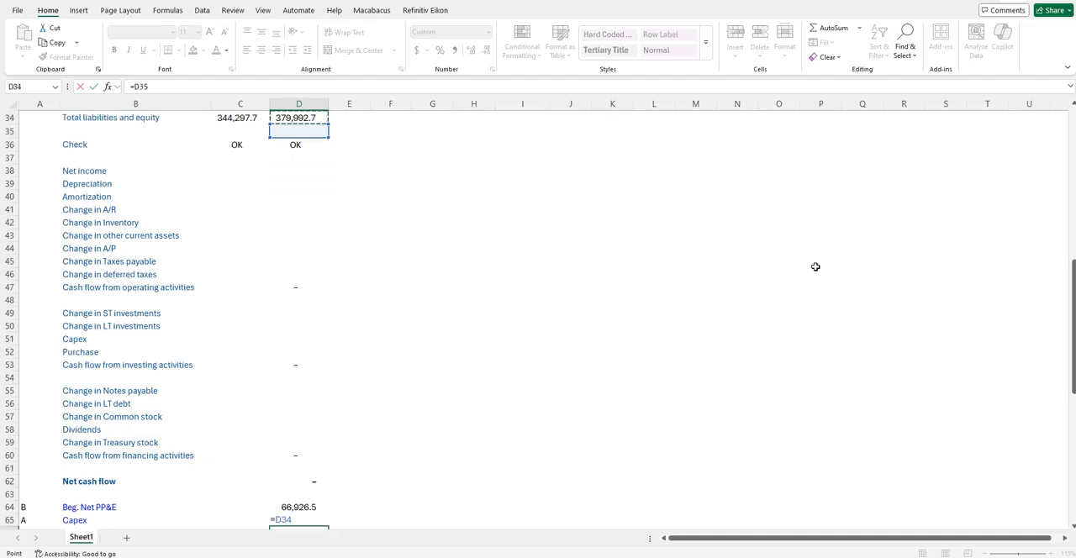
pyautogui.press('Up')
pyautogui.press('Up')
pyautogui.press('Up')
pyautogui.press('Up')
pyautogui.press('Up')
pyautogui.press('Up')
pyautogui.press('Up')
pyautogui.press('Up')
pyautogui.press('Up')
pyautogui.press('Up')
pyautogui.press('Up')
pyautogui.press('Up')
pyautogui.press('Up')
pyautogui.press('Up')
pyautogui.press('Up')
pyautogui.press('Up')
pyautogui.press('Up')
pyautogui.press('Up')
pyautogui.press('Up')
pyautogui.press('Up')
pyautogui.press('Down')
pyautogui.press('Down')
pyautogui.press('Down')
pyautogui.press('Down')
pyautogui.press('Down')
pyautogui.press('Down')
pyautogui.press('Down')
pyautogui.press('Left')
pyautogui.press('Left')
pyautogui.press('Up')
pyautogui.press('Up')
pyautogui.press('Up')
pyautogui.press('Up')
pyautogui.press('Right')
pyautogui.press('Right')
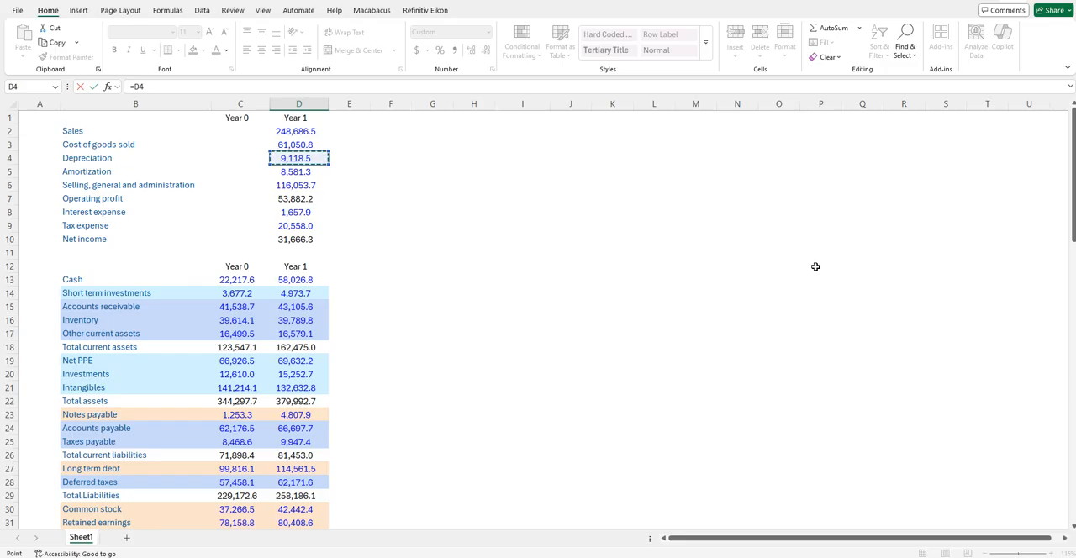
pyautogui.press('Return')
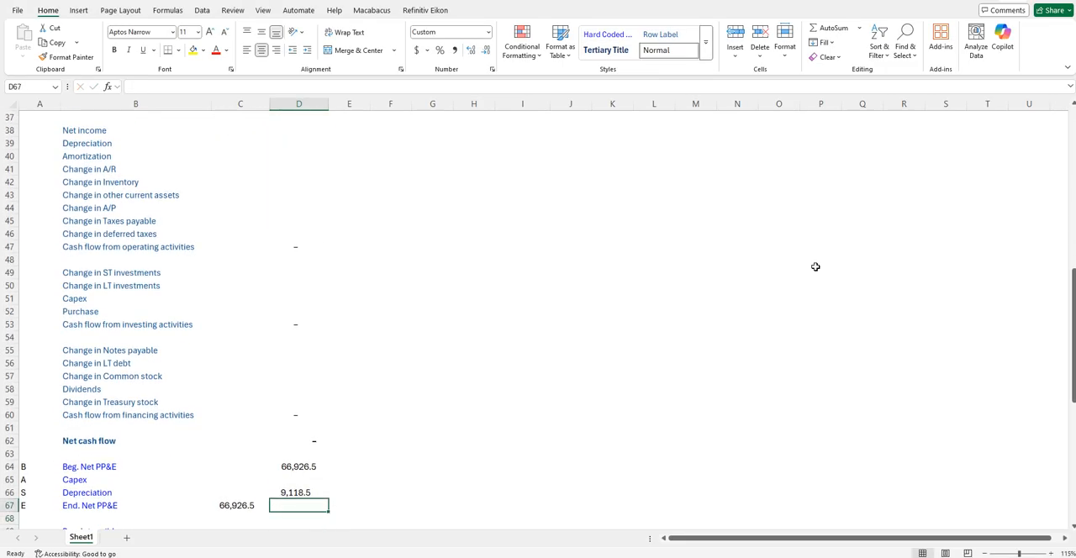
# - Link Year 1 End. Net PP&E in D67 to Net PPE on the balance sheet with =D19
pyautogui.write('=')
pyautogui.press('Up')
pyautogui.press('Up')
pyautogui.press('Up')
pyautogui.press('Up')
pyautogui.press('Up')
pyautogui.press('Up')
pyautogui.press('Up')
pyautogui.press('Up')
pyautogui.press('Up')
pyautogui.press('Up')
pyautogui.press('Up')
pyautogui.press('Up')
pyautogui.press('Up')
pyautogui.press('Up')
pyautogui.press('Up')
pyautogui.press('Up')
pyautogui.press('Up')
pyautogui.press('Up')
pyautogui.press('Up')
pyautogui.press('Up')
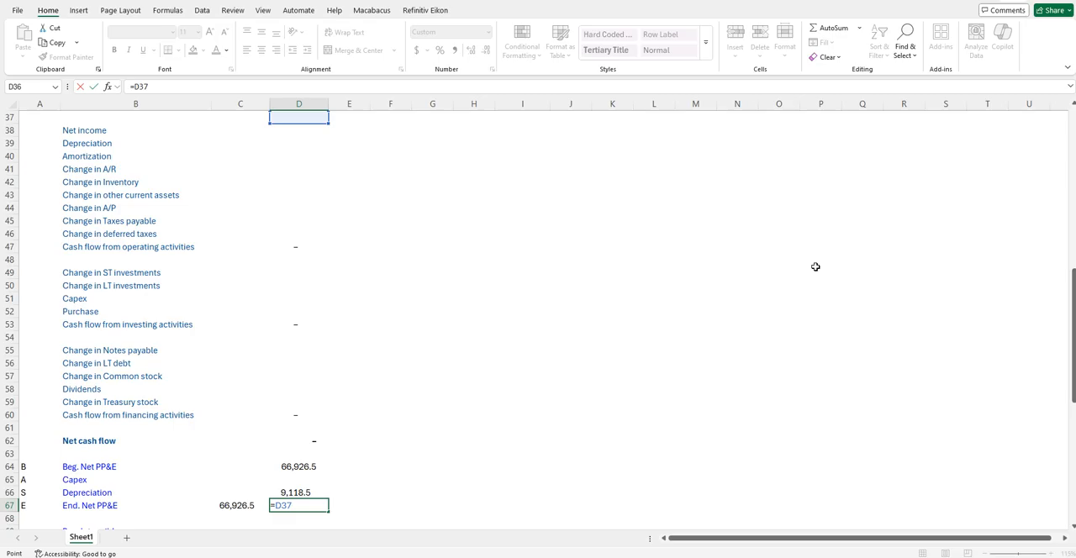
pyautogui.press('Up')
pyautogui.press('Up')
pyautogui.press('Up')
pyautogui.press('Up')
pyautogui.press('Up')
pyautogui.press('Up')
pyautogui.press('Up')
pyautogui.press('Up')
pyautogui.press('Up')
pyautogui.press('Up')
pyautogui.press('Up')
pyautogui.press('Up')
pyautogui.press('Up')
pyautogui.press('Up')
pyautogui.press('Up')
pyautogui.press('Up')
pyautogui.press('Up')
pyautogui.press('Up')
pyautogui.press('Up')
pyautogui.press('Down')
pyautogui.press('Down')
pyautogui.press('Down')
pyautogui.press('Down')
pyautogui.press('Down')
pyautogui.press('Left')
pyautogui.press('Left')
pyautogui.press('Up')
pyautogui.press('Up')
pyautogui.press('Up')
pyautogui.press('Up')
pyautogui.press('Right')
pyautogui.press('Right')
pyautogui.press('Return')
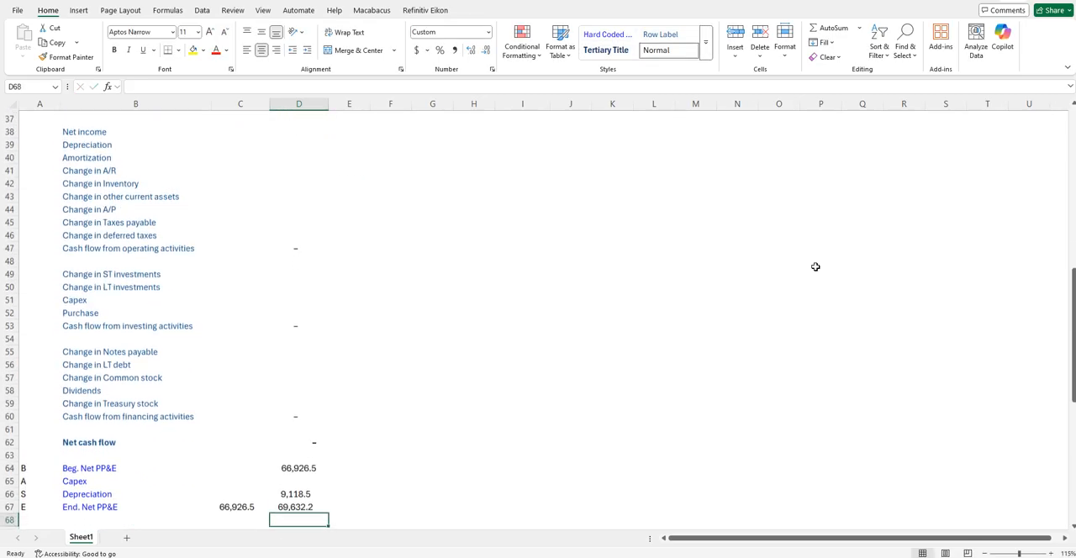
# - Calculate Capex in D65 as ending net PP&E plus depreciation less beginning net PP&E with =D67+D66-D64
pyautogui.press('Up')
pyautogui.press('Up')
pyautogui.press('Up')
pyautogui.write('=')
pyautogui.press('Down')
pyautogui.press('Down')
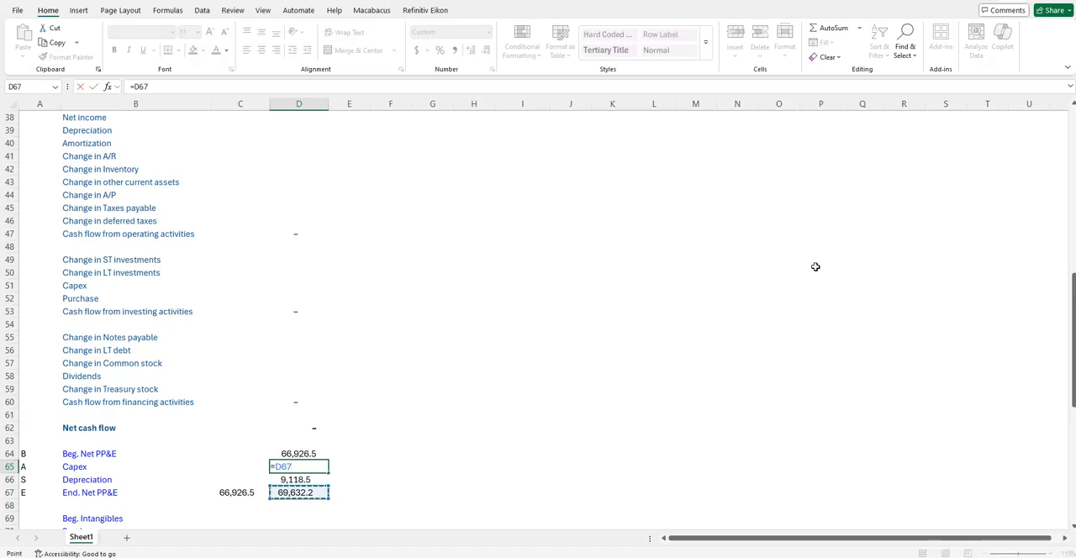
pyautogui.write('+')
pyautogui.press('Down')
pyautogui.write('-')
pyautogui.press('Up')
pyautogui.hotkey('ctrl', 'Return')
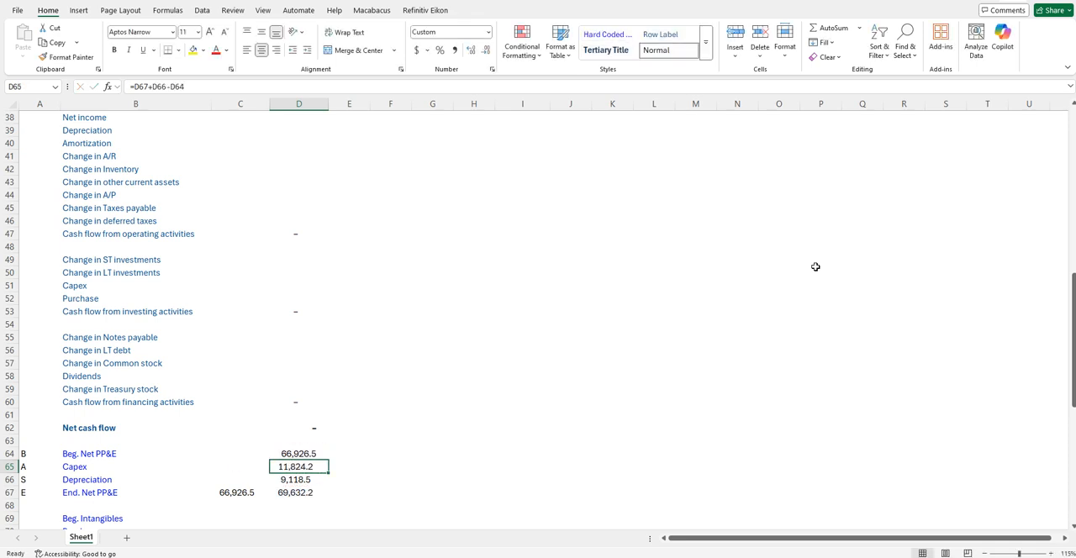
# - Link Year 0 End. Intangibles in C72 to Intangibles on the balance sheet with =C21
pyautogui.hotkey('ctrl', 'Up')
pyautogui.hotkey('ctrl', 'Up')
pyautogui.hotkey('ctrl', 'Up')
pyautogui.hotkey('ctrl', 'Up')
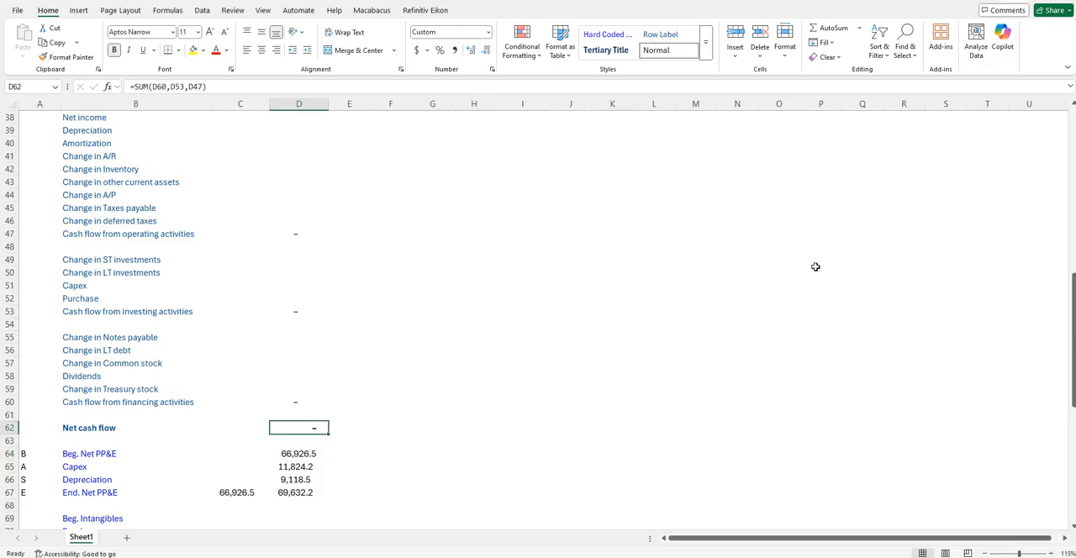
pyautogui.hotkey('ctrl', 'Down')
pyautogui.press('Down')
pyautogui.press('Down')
pyautogui.press('Down')
pyautogui.press('Down')
pyautogui.press('Down')
pyautogui.press('Down')
pyautogui.press('Down')
pyautogui.press('Down')
pyautogui.press('Down')
pyautogui.press('Down')
pyautogui.press('Down')
pyautogui.press('Down')
pyautogui.press('Down')
pyautogui.press('Down')
pyautogui.press('Down')
pyautogui.press('Up')
pyautogui.press('Up')
pyautogui.press('Up')
pyautogui.press('Left')
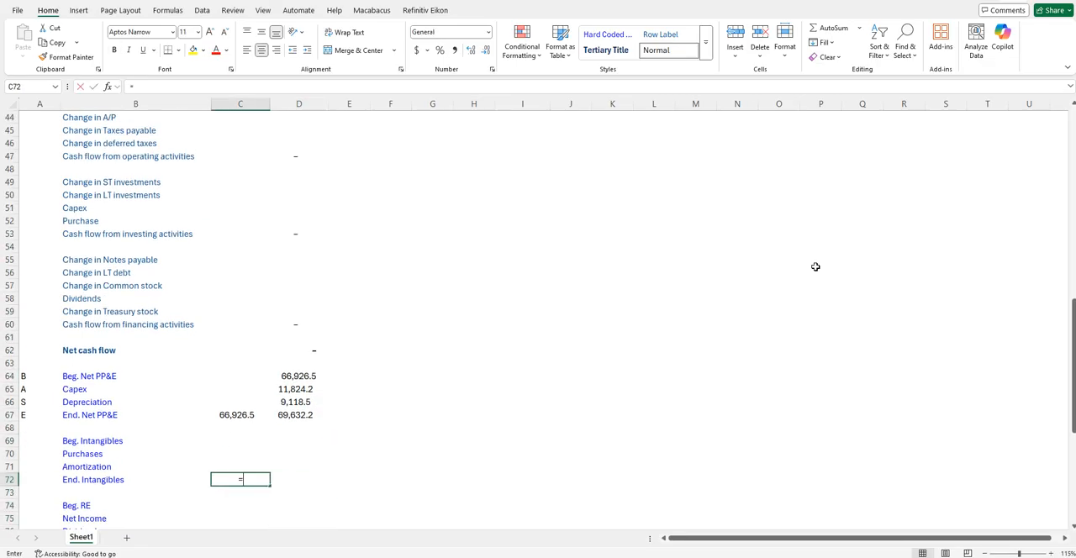
pyautogui.write('=')
pyautogui.press('Up')
pyautogui.press('Up')
pyautogui.press('Up')
pyautogui.press('Up')
pyautogui.press('Up')
pyautogui.press('Up')
pyautogui.press('Up')
pyautogui.press('Up')
pyautogui.press('Up')
pyautogui.press('Up')
pyautogui.press('Up')
pyautogui.press('Up')
pyautogui.press('Up')
pyautogui.press('Up')
pyautogui.press('Up')
pyautogui.press('Up')
pyautogui.press('Up')
pyautogui.press('Up')
pyautogui.press('Up')
pyautogui.press('Up')
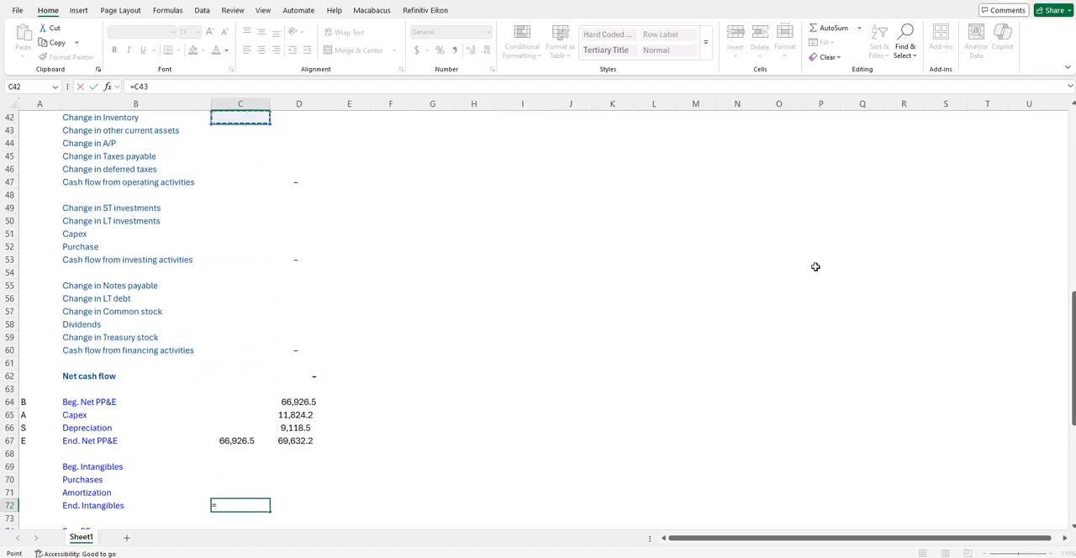
pyautogui.press('Up')
pyautogui.press('Up')
pyautogui.press('Up')
pyautogui.press('Up')
pyautogui.press('Up')
pyautogui.press('Up')
pyautogui.press('Up')
pyautogui.press('Up')
pyautogui.press('Up')
pyautogui.press('Up')
pyautogui.press('Up')
pyautogui.press('Up')
pyautogui.press('Up')
pyautogui.press('Up')
pyautogui.press('Up')
pyautogui.press('Up')
pyautogui.press('Up')
pyautogui.press('Up')
pyautogui.press('Up')
pyautogui.press('Up')
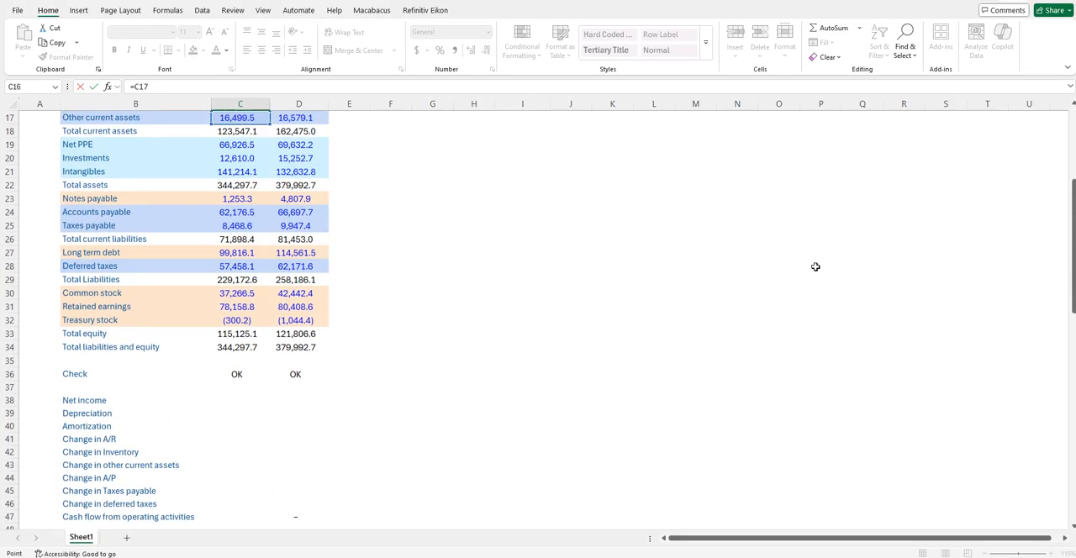
pyautogui.press('Up')
pyautogui.press('Down')
pyautogui.press('Down')
# - Set Year 1 Beg. Intangibles in D69 equal to the Year 0 ending balance with =C72
pyautogui.press('Down')
pyautogui.press('Down')
pyautogui.press('Down')
pyautogui.hotkey('ctrl', 'Return')
pyautogui.press('Up')
pyautogui.press('Up')
pyautogui.press('Right')
pyautogui.press('Up')
pyautogui.write('=')
pyautogui.press('Left')
# - Link Amortization in D71 of the intangibles roll-forward to the income statement's Year 1 amortization with =D5
pyautogui.press('Down')
pyautogui.press('Down')
pyautogui.press('Down')
pyautogui.hotkey('ctrl', 'Return')
pyautogui.press('Down')
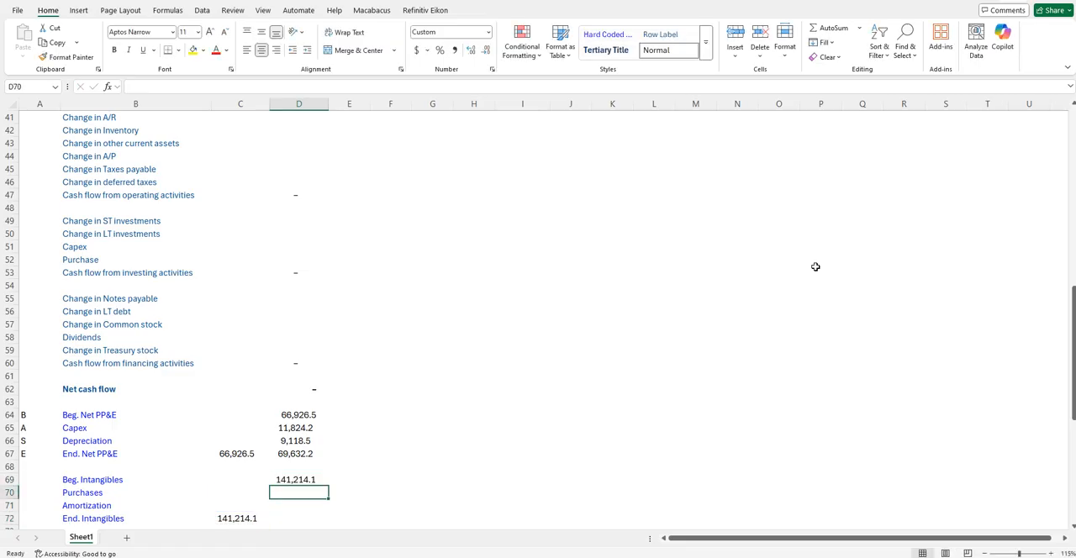
pyautogui.press('Down')
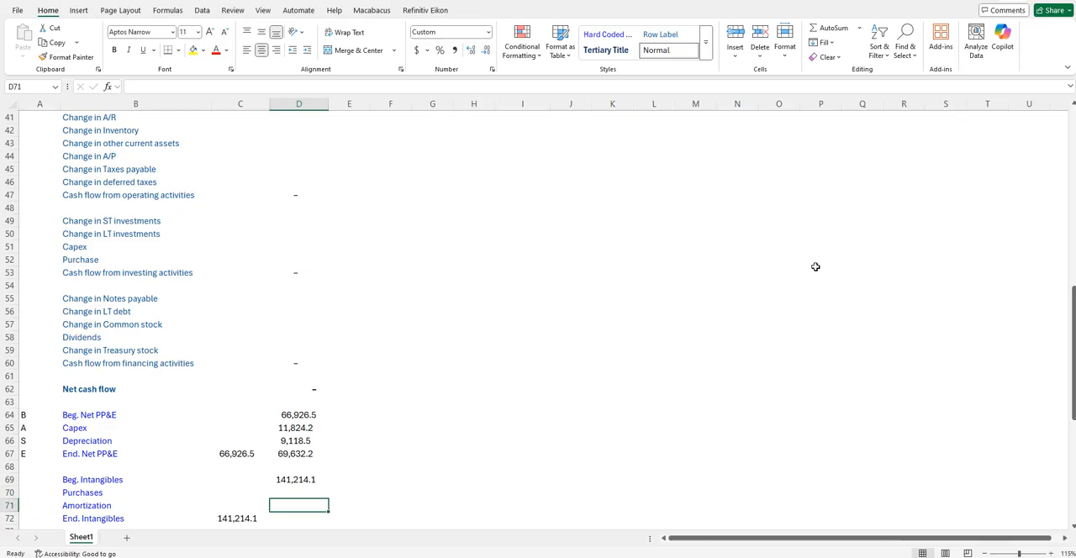
pyautogui.write('=')
pyautogui.press('Up')
pyautogui.press('Up')
pyautogui.press('Up')
pyautogui.press('Up')
pyautogui.press('Up')
pyautogui.press('Up')
pyautogui.press('Up')
pyautogui.press('Up')
pyautogui.press('Up')
pyautogui.press('Up')
pyautogui.press('Up')
pyautogui.press('Up')
pyautogui.press('Up')
pyautogui.press('Up')
pyautogui.press('Up')
pyautogui.press('Up')
pyautogui.press('Up')
pyautogui.press('Up')
pyautogui.press('Up')
pyautogui.press('Up')
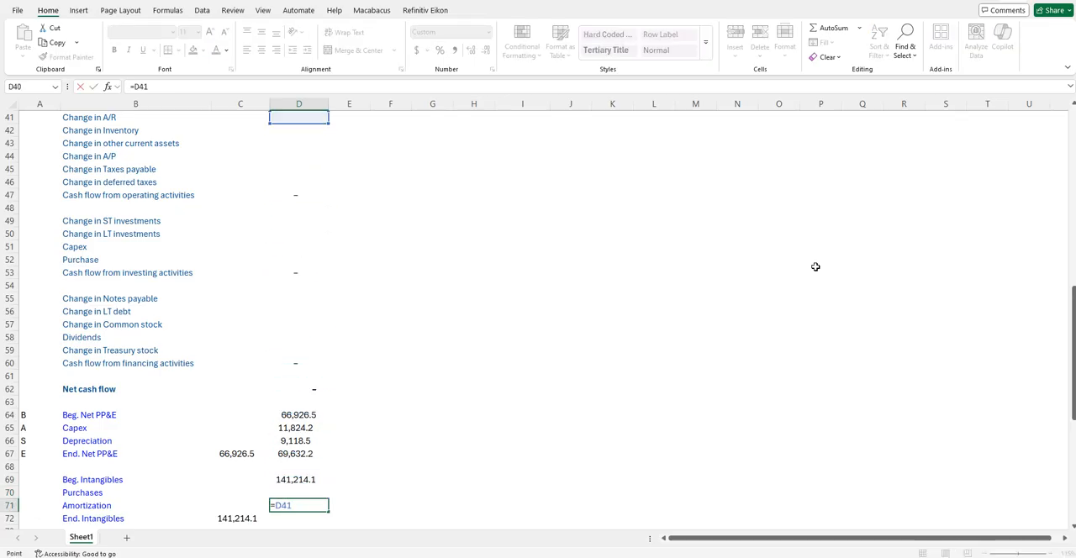
pyautogui.press('Up')
pyautogui.press('Up')
pyautogui.press('Up')
pyautogui.press('Up')
pyautogui.press('Up')
pyautogui.press('Up')
pyautogui.press('Up')
pyautogui.press('Up')
pyautogui.press('Up')
pyautogui.press('Up')
pyautogui.press('Up')
pyautogui.press('Up')
pyautogui.press('Up')
pyautogui.press('Up')
pyautogui.press('Up')
pyautogui.press('Up')
pyautogui.press('Up')
pyautogui.press('Up')
pyautogui.press('Up')
pyautogui.press('Up')
pyautogui.press('Down')
pyautogui.press('Down')
pyautogui.press('Down')
pyautogui.press('Up')
pyautogui.press('Up')
pyautogui.press('Down')
pyautogui.press('Return')
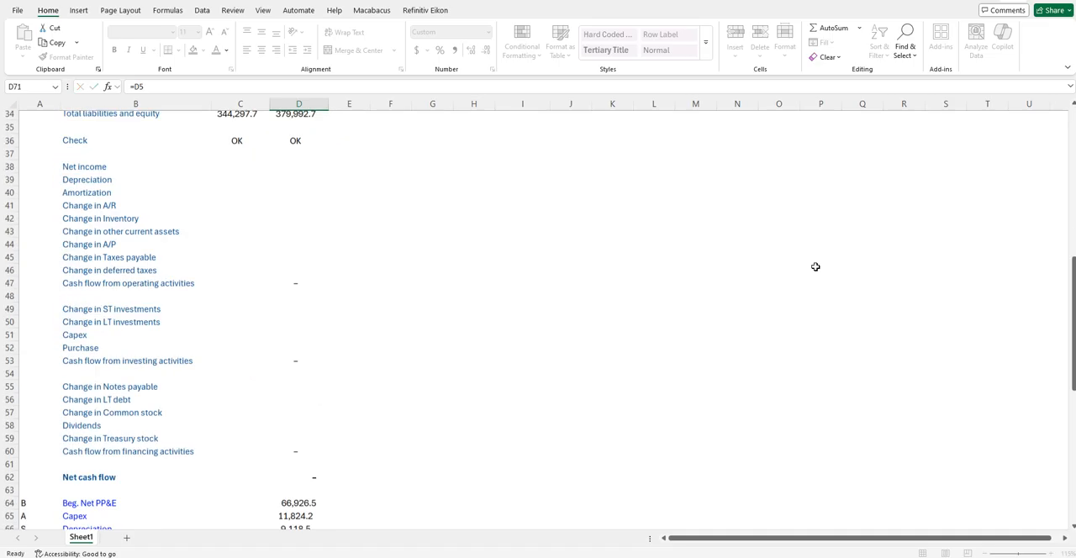
# - Link Year 1 End. Intangibles in D72 to Intangibles on the balance sheet with =D21
pyautogui.write('=')
pyautogui.press('Up')
pyautogui.press('Up')
pyautogui.press('Up')
pyautogui.press('Up')
pyautogui.press('Up')
pyautogui.press('Up')
pyautogui.press('Up')
pyautogui.press('Up')
pyautogui.press('Up')
pyautogui.press('Up')
pyautogui.press('Up')
pyautogui.press('Up')
pyautogui.press('Up')
pyautogui.press('Up')
pyautogui.press('Up')
pyautogui.press('Up')
pyautogui.press('Up')
pyautogui.press('Up')
pyautogui.press('Up')
pyautogui.press('Up')
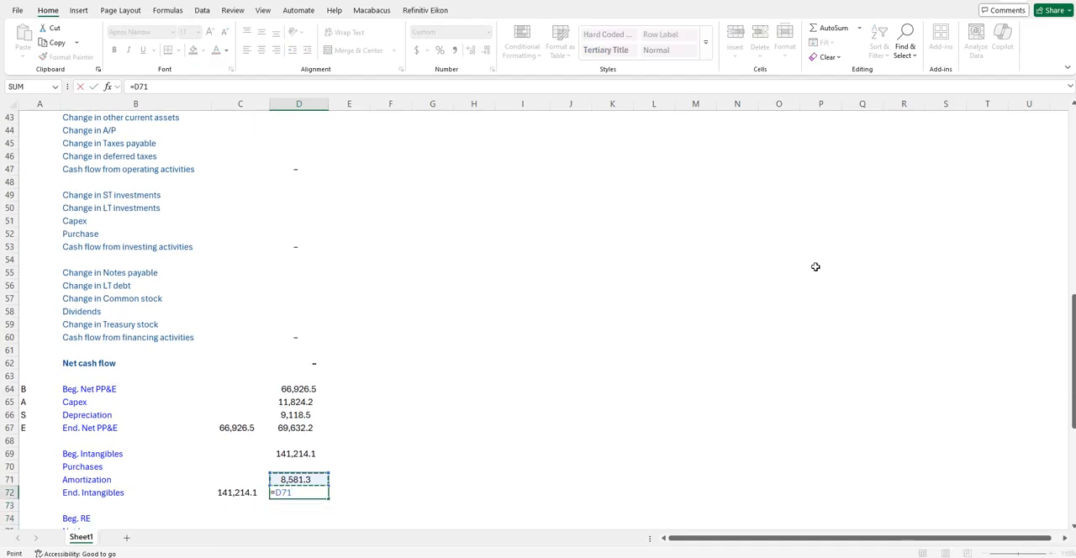
pyautogui.press('Up')
pyautogui.press('Up')
pyautogui.press('Up')
pyautogui.press('Up')
pyautogui.press('Up')
pyautogui.press('Up')
pyautogui.press('Up')
pyautogui.press('Up')
pyautogui.press('Up')
pyautogui.press('Up')
pyautogui.press('Up')
pyautogui.press('Up')
pyautogui.press('Up')
pyautogui.press('Up')
pyautogui.press('Up')
pyautogui.press('Up')
pyautogui.press('Up')
pyautogui.press('Up')
pyautogui.press('Up')
pyautogui.press('Up')
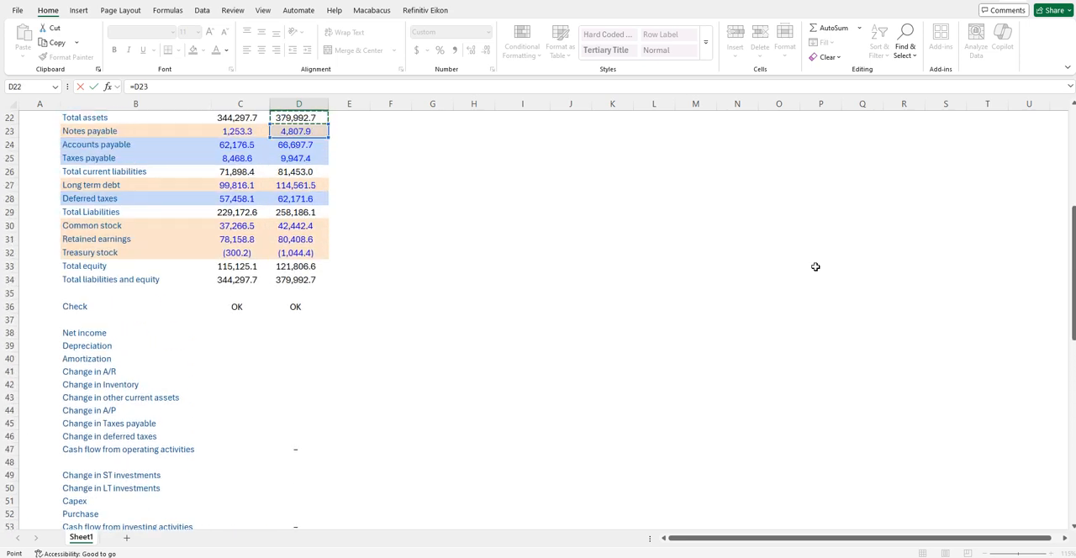
pyautogui.press('Up')
pyautogui.press('Down')
pyautogui.press('Down')
pyautogui.press('Down')
pyautogui.press('Down')
pyautogui.press('Down')
pyautogui.press('Down')
pyautogui.press('Down')
pyautogui.press('Down')
pyautogui.press('Down')
pyautogui.press('Down')
pyautogui.press('Down')
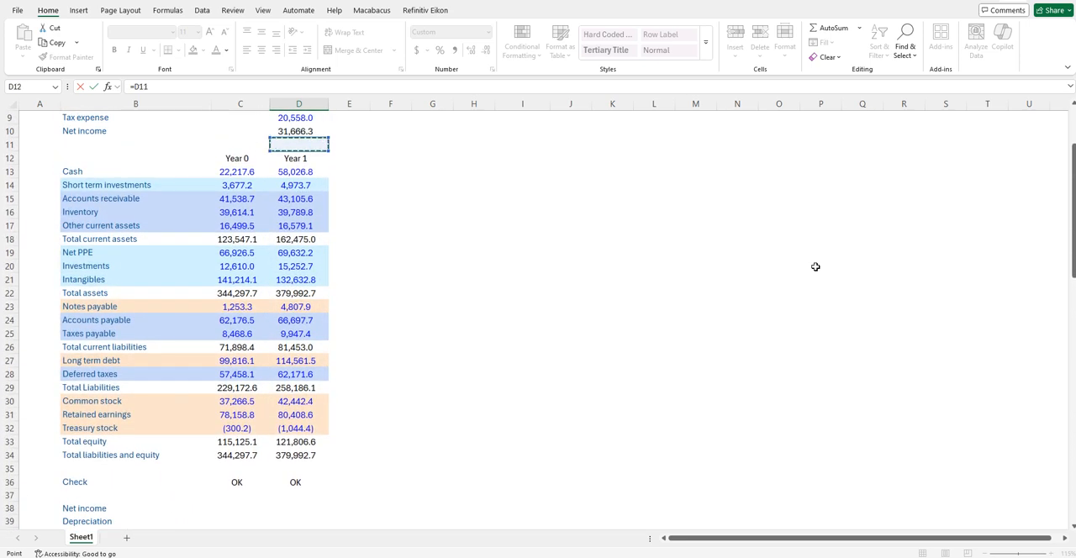
pyautogui.press('Down')
pyautogui.press('Down')
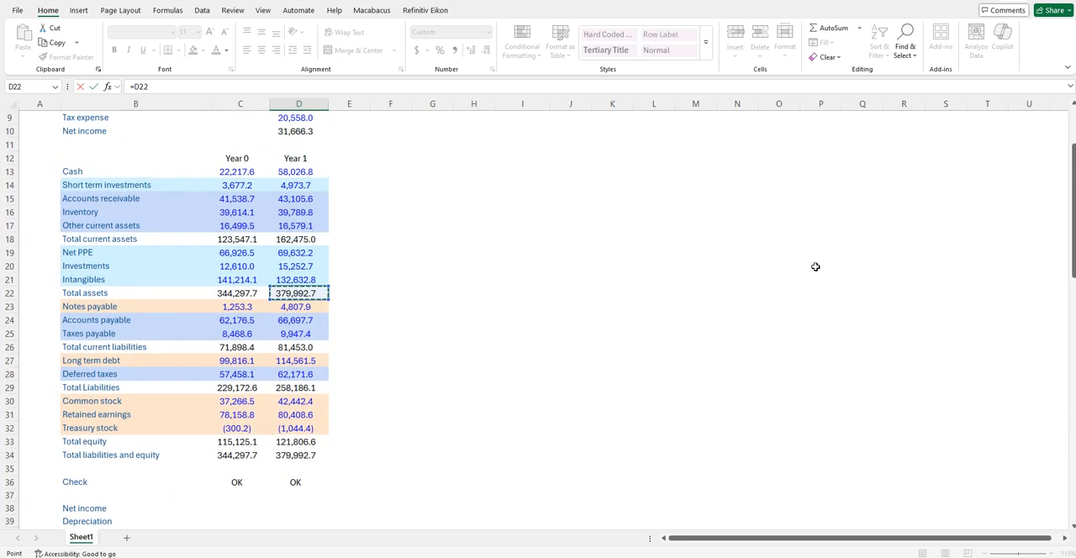
pyautogui.press('Up')
pyautogui.press('Up')
pyautogui.press('Down')
pyautogui.press('Return')
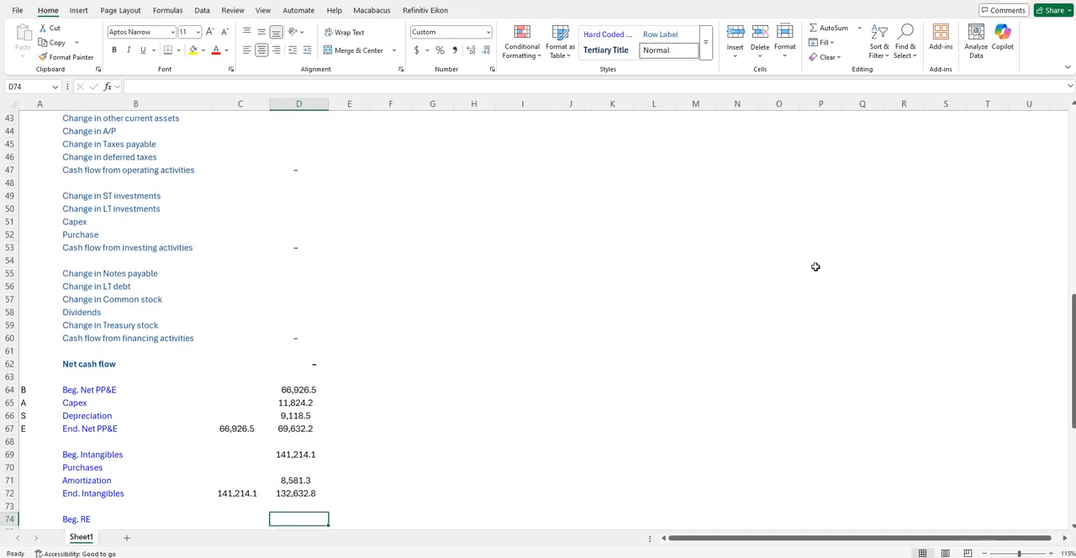
# - Calculate intangibles Purchases in D70 as ending balance plus amortization less beginning balance with =D72+D71-D69
pyautogui.press('Up')
pyautogui.press('Up')
pyautogui.press('Up')
pyautogui.write('=')
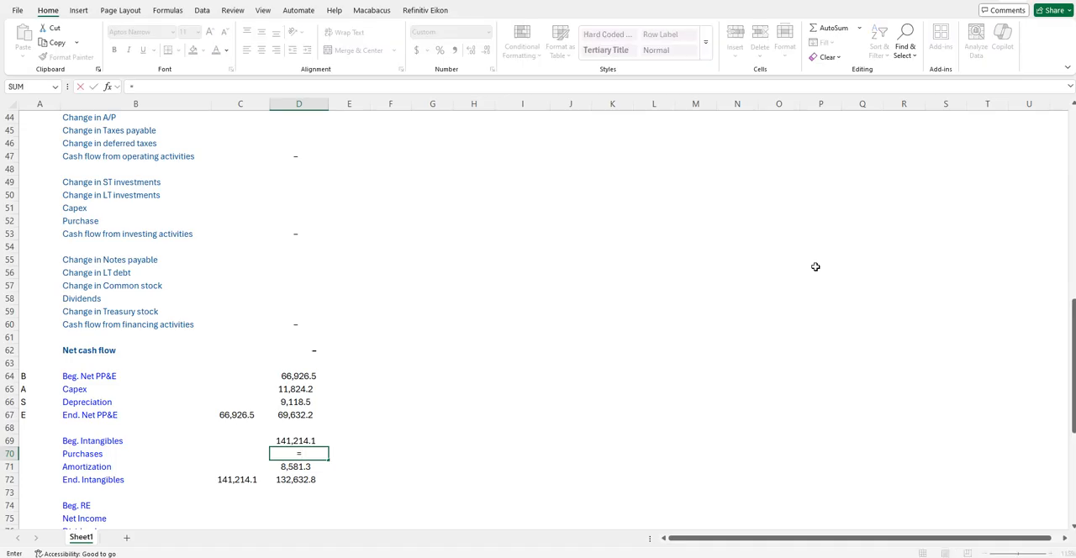
pyautogui.press('Down')
pyautogui.press('Down')
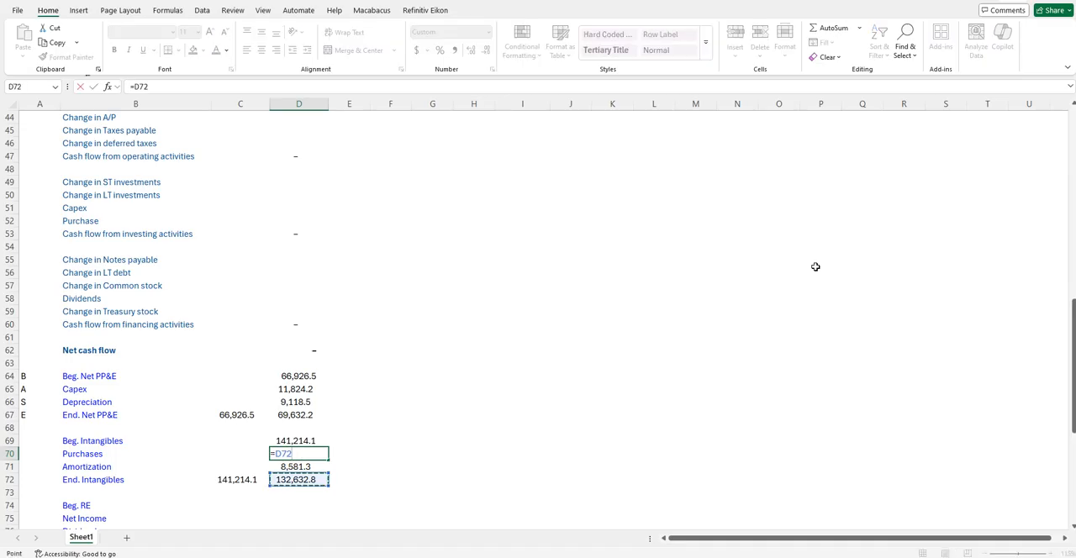
pyautogui.write('+')
pyautogui.press('Down')
pyautogui.write('-')
pyautogui.press('Up')
pyautogui.hotkey('ctrl', 'Return')
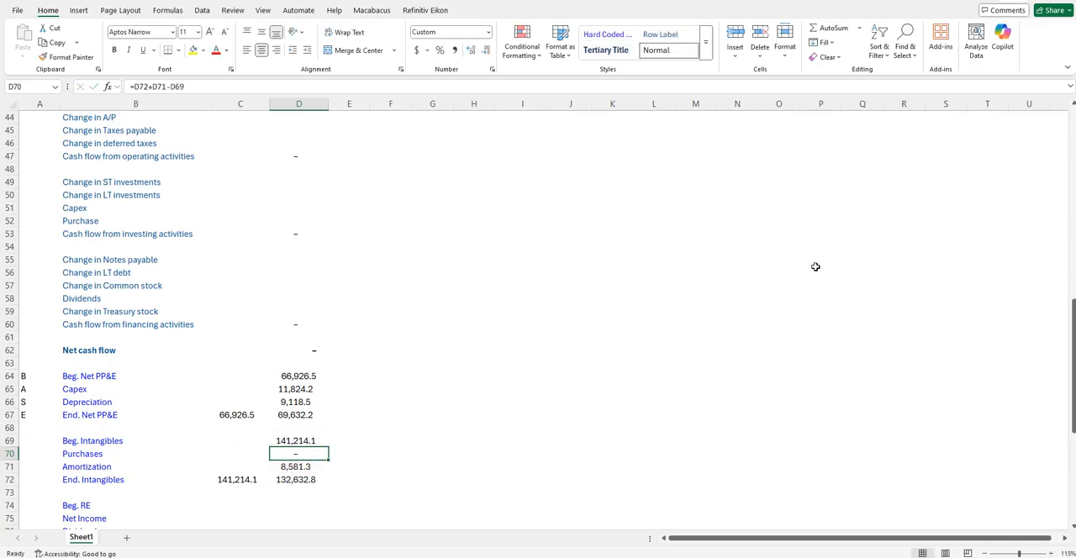
# - Link Year 0 End. RE in C77 to Retained earnings on the balance sheet with =C31
pyautogui.press('Down')
pyautogui.press('Down')
pyautogui.press('Down')
pyautogui.press('Down')
pyautogui.press('Down')
pyautogui.press('Down')
pyautogui.press('Down')
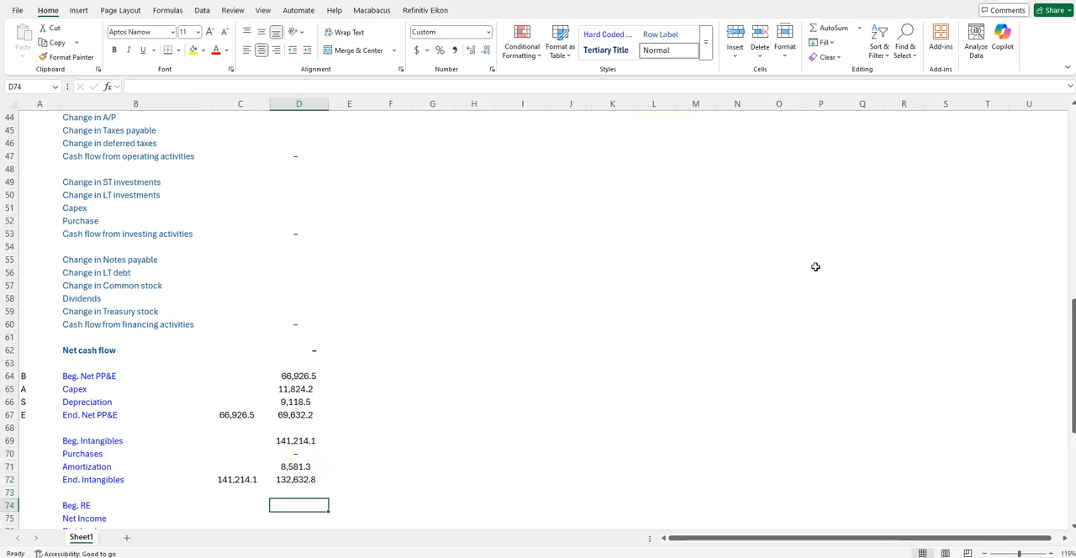
pyautogui.press('Left')
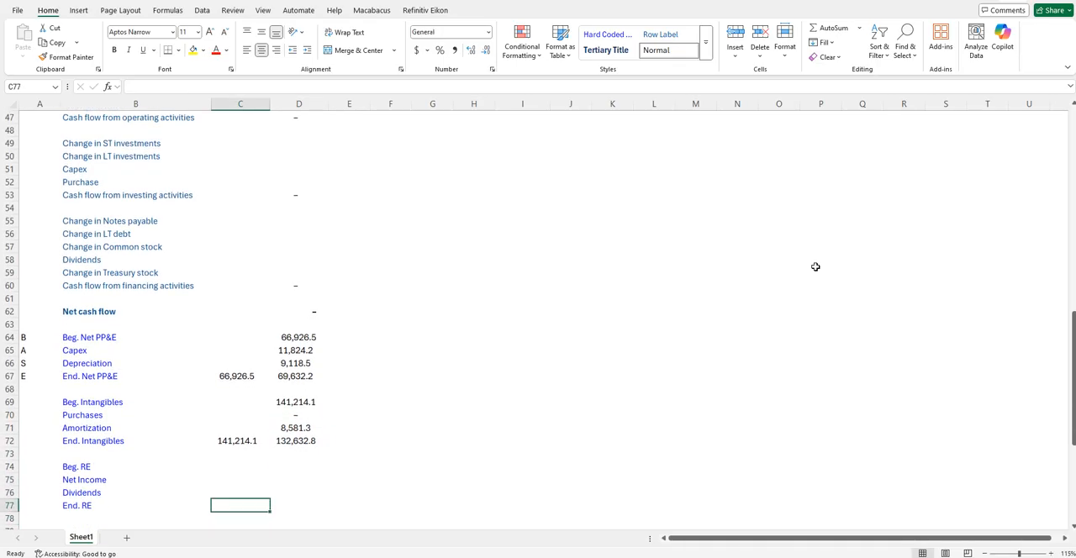
pyautogui.write('=')
pyautogui.press('Up')
pyautogui.press('Up')
pyautogui.press('Up')
pyautogui.press('Up')
pyautogui.press('Up')
pyautogui.press('Up')
pyautogui.press('Up')
pyautogui.press('Up')
pyautogui.press('Up')
pyautogui.press('Up')
pyautogui.press('Up')
pyautogui.press('Up')
pyautogui.press('Up')
pyautogui.press('Up')
pyautogui.press('Up')
pyautogui.press('Up')
pyautogui.press('Up')
pyautogui.press('Up')
pyautogui.press('Up')
pyautogui.press('Up')
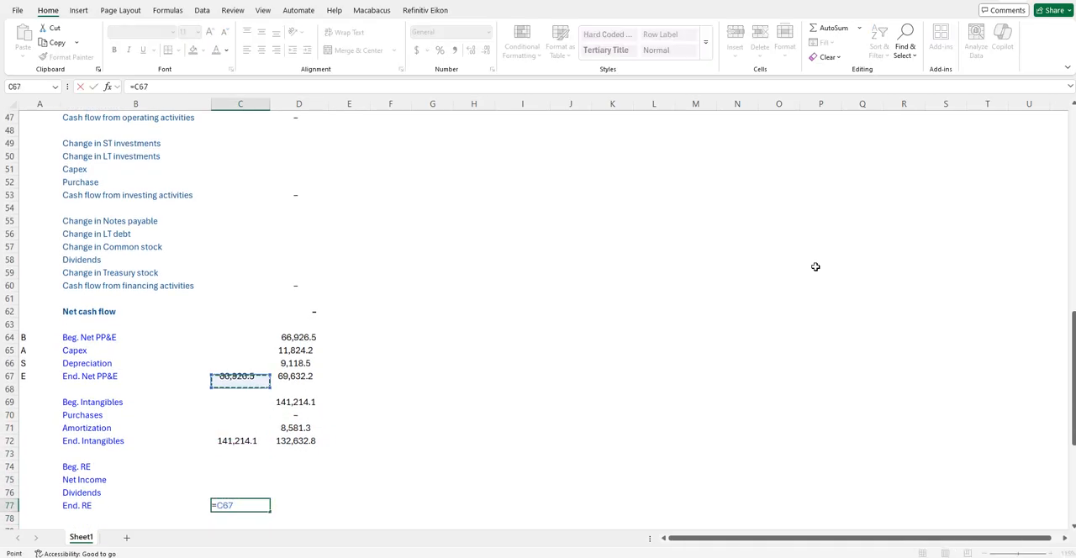
pyautogui.press('Up')
pyautogui.press('Up')
pyautogui.press('Up')
pyautogui.press('Up')
pyautogui.press('Up')
pyautogui.press('Up')
pyautogui.press('Up')
pyautogui.press('Up')
pyautogui.press('Up')
pyautogui.press('Up')
pyautogui.press('Up')
pyautogui.press('Up')
pyautogui.press('Up')
pyautogui.press('Up')
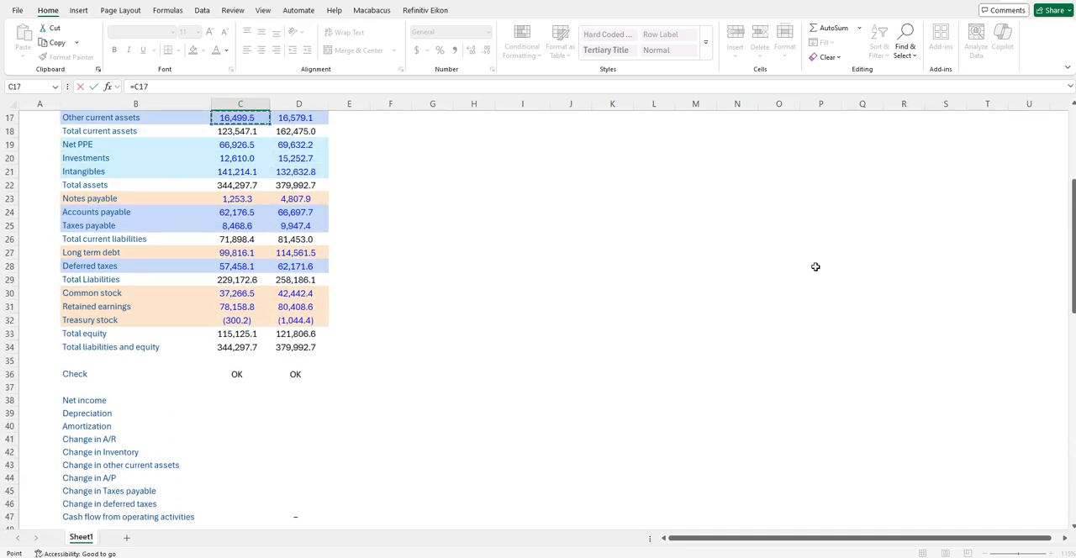
pyautogui.press('Down')
pyautogui.press('Down')
pyautogui.press('Down')
pyautogui.press('Down')
pyautogui.press('Down')
pyautogui.press('Down')
pyautogui.press('Down')
pyautogui.press('Down')
pyautogui.press('Down')
pyautogui.press('Down')
pyautogui.press('Down')
pyautogui.press('Down')
pyautogui.press('Down')
pyautogui.press('Down')
pyautogui.press('Down')
pyautogui.press('Down')
pyautogui.press('Down')
pyautogui.press('Down')
pyautogui.press('Down')
pyautogui.press('Down')
pyautogui.press('Escape')
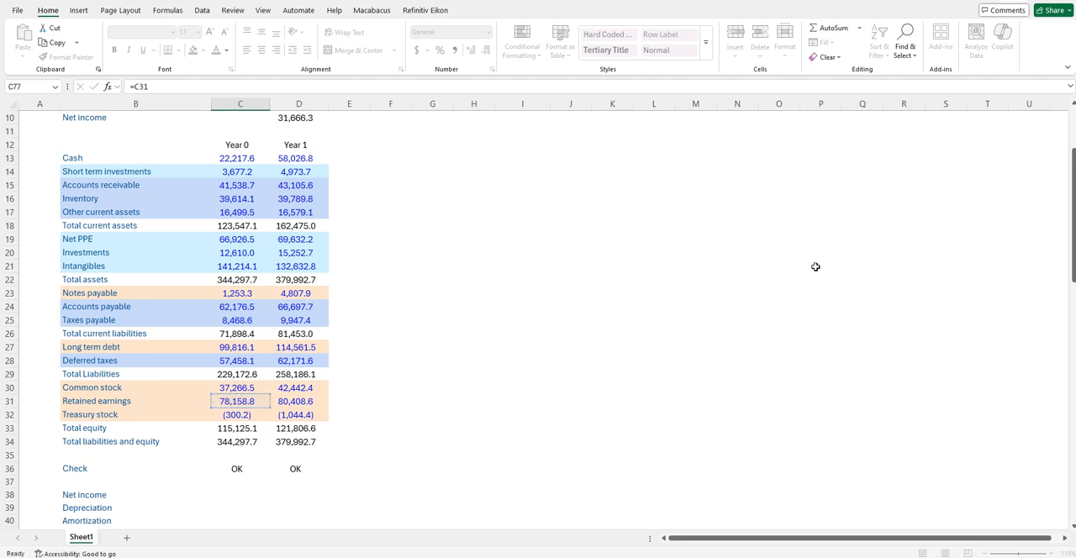
# - Set Year 1 Beg. RE in D74 equal to the Year 0 ending balance with =C77
pyautogui.press('Up')
pyautogui.press('Up')
pyautogui.write('=')
pyautogui.press('Left')
pyautogui.press('Down')
pyautogui.press('Down')
pyautogui.press('Down')
pyautogui.press('Return')
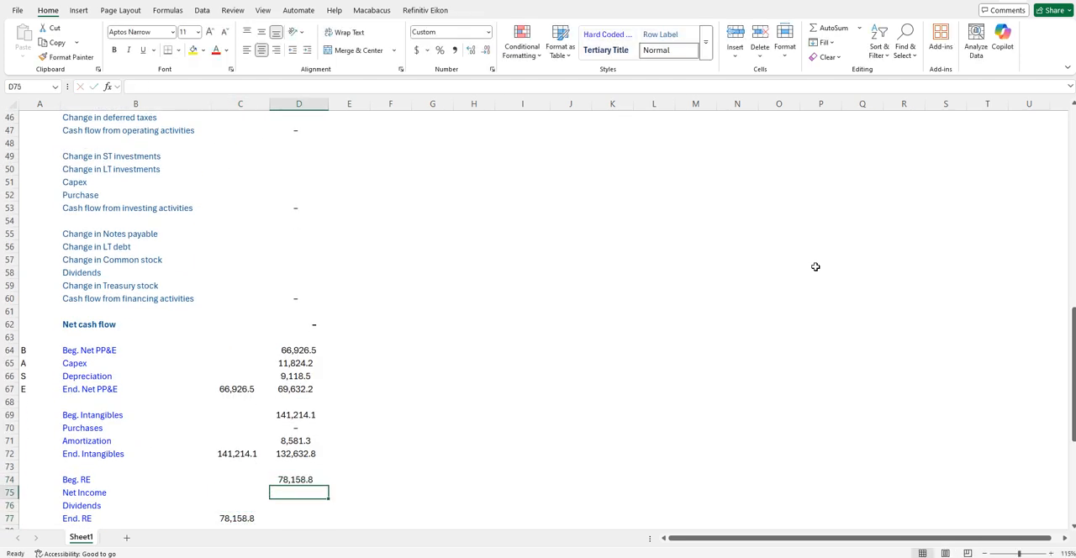
# - Link Net Income in D75 of the retained earnings roll-forward to the income statement's Year 1 net income with =D10
pyautogui.write('=')
pyautogui.press('Up')
pyautogui.press('Up')
pyautogui.press('Up')
pyautogui.press('Up')
pyautogui.press('Up')
pyautogui.press('Up')
pyautogui.press('Up')
pyautogui.press('Up')
pyautogui.press('Up')
pyautogui.press('Up')
pyautogui.press('Up')
pyautogui.press('Up')
pyautogui.press('Up')
pyautogui.press('Up')
pyautogui.press('Up')
pyautogui.press('Up')
pyautogui.press('Up')
pyautogui.press('Up')
pyautogui.press('Up')
pyautogui.press('Up')
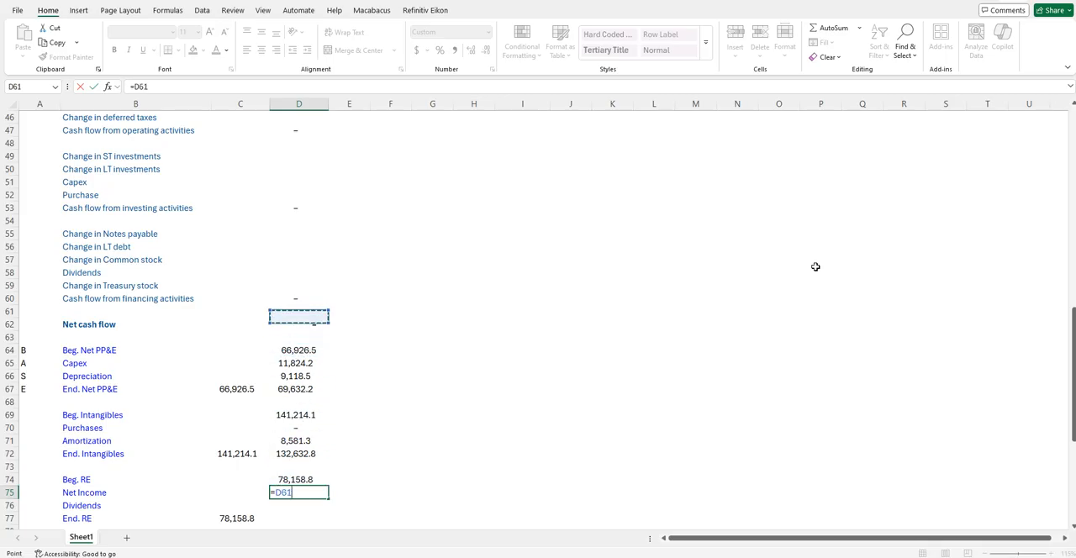
pyautogui.press('Up')
pyautogui.press('Up')
pyautogui.press('Up')
pyautogui.press('Up')
pyautogui.press('Up')
pyautogui.press('Up')
pyautogui.press('Up')
pyautogui.press('Up')
pyautogui.press('Up')
pyautogui.press('Up')
pyautogui.press('Up')
pyautogui.press('Up')
pyautogui.press('Up')
pyautogui.press('Up')
pyautogui.press('Up')
pyautogui.press('Up')
pyautogui.press('Up')
pyautogui.press('Up')
pyautogui.press('Up')
pyautogui.press('Up')
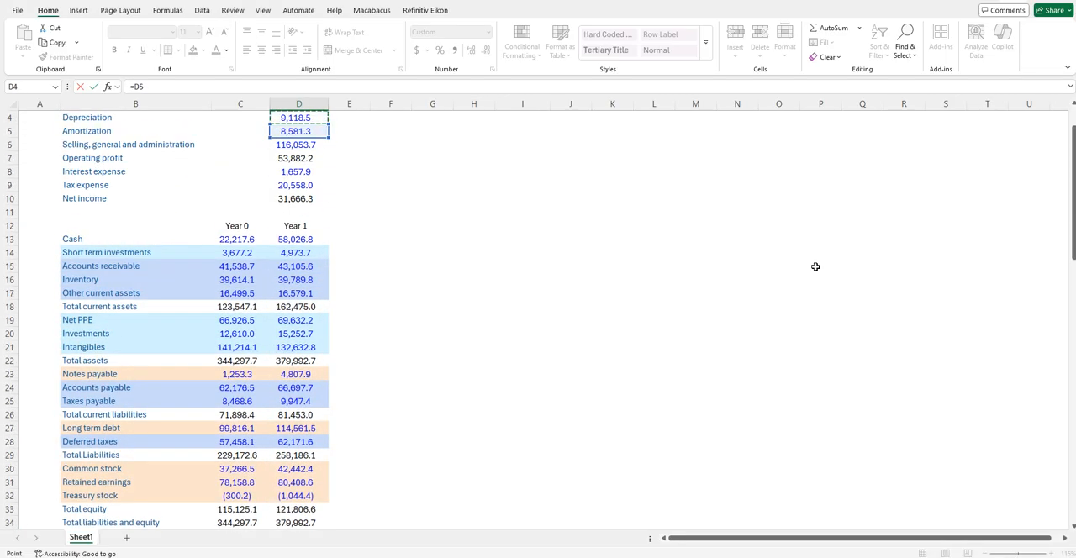
pyautogui.press('Down')
pyautogui.press('Down')
pyautogui.press('Down')
pyautogui.press('Down')
pyautogui.press('Down')
pyautogui.press('Down')
pyautogui.press('Down')
pyautogui.press('Down')
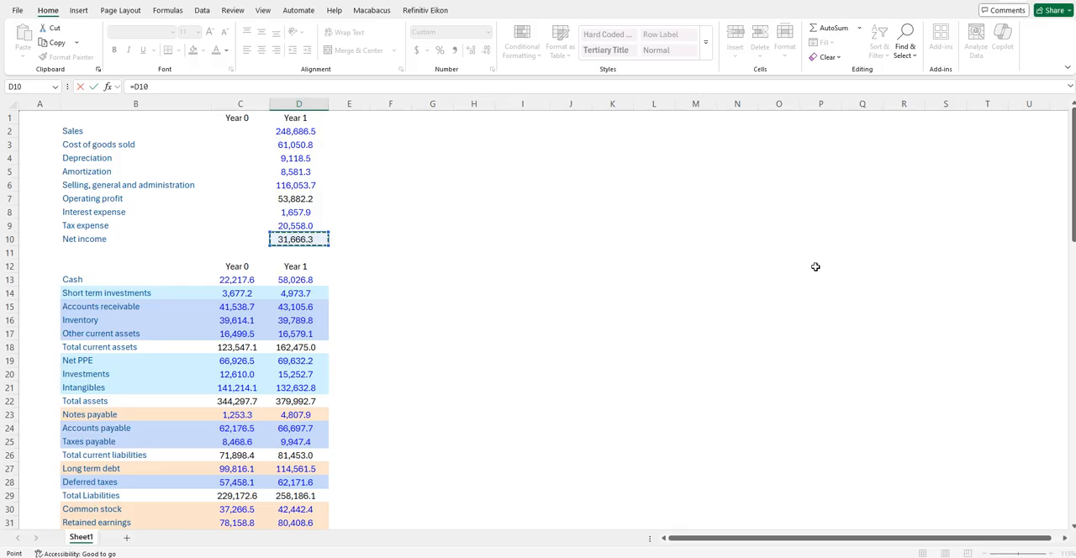
pyautogui.press('Return')
pyautogui.press('Return')
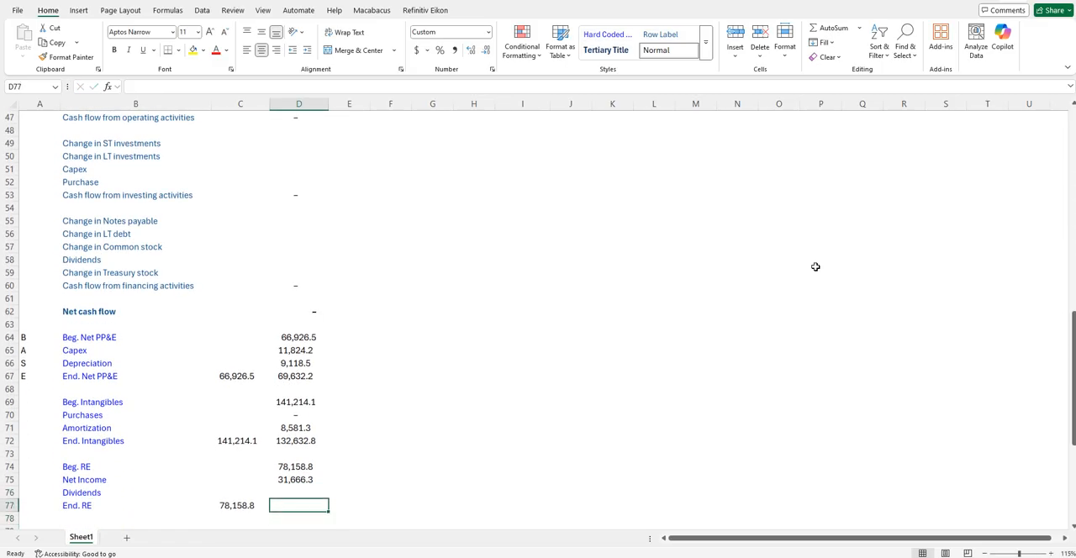
# - Link Year 1 End. RE in D77 to Retained earnings on the balance sheet with =D31
pyautogui.write('=')
pyautogui.press('Up')
pyautogui.press('Up')
pyautogui.press('Up')
pyautogui.press('Up')
pyautogui.press('Up')
pyautogui.press('Up')
pyautogui.press('Up')
pyautogui.press('Up')
pyautogui.press('Up')
pyautogui.press('Up')
pyautogui.press('Up')
pyautogui.press('Up')
pyautogui.press('Up')
pyautogui.press('Up')
pyautogui.press('Up')
pyautogui.press('Up')
pyautogui.press('Up')
pyautogui.press('Up')
pyautogui.press('Up')
pyautogui.press('Up')
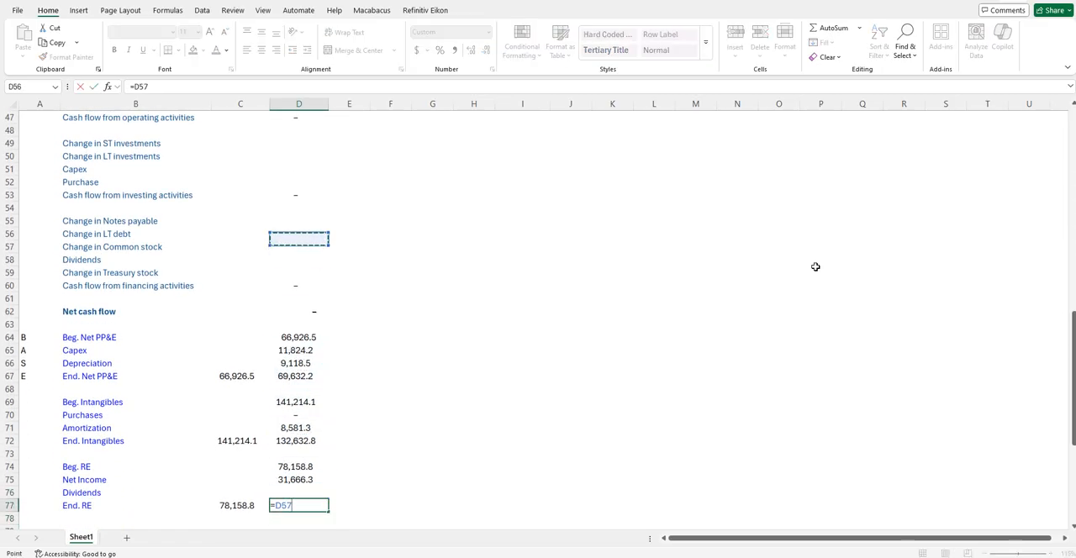
pyautogui.press('Up')
pyautogui.press('Up')
pyautogui.press('Up')
pyautogui.press('Up')
pyautogui.press('Up')
pyautogui.press('Up')
pyautogui.press('Up')
pyautogui.press('Up')
pyautogui.press('Up')
pyautogui.press('Up')
pyautogui.press('Up')
pyautogui.press('Up')
pyautogui.press('Up')
pyautogui.press('Up')
pyautogui.press('Up')
pyautogui.press('Up')
pyautogui.press('Up')
pyautogui.press('Up')
pyautogui.press('Up')
pyautogui.press('Up')
pyautogui.press('Down')
pyautogui.press('Down')
pyautogui.press('Down')
pyautogui.press('Down')
pyautogui.press('Down')
pyautogui.press('Down')
pyautogui.press('Down')
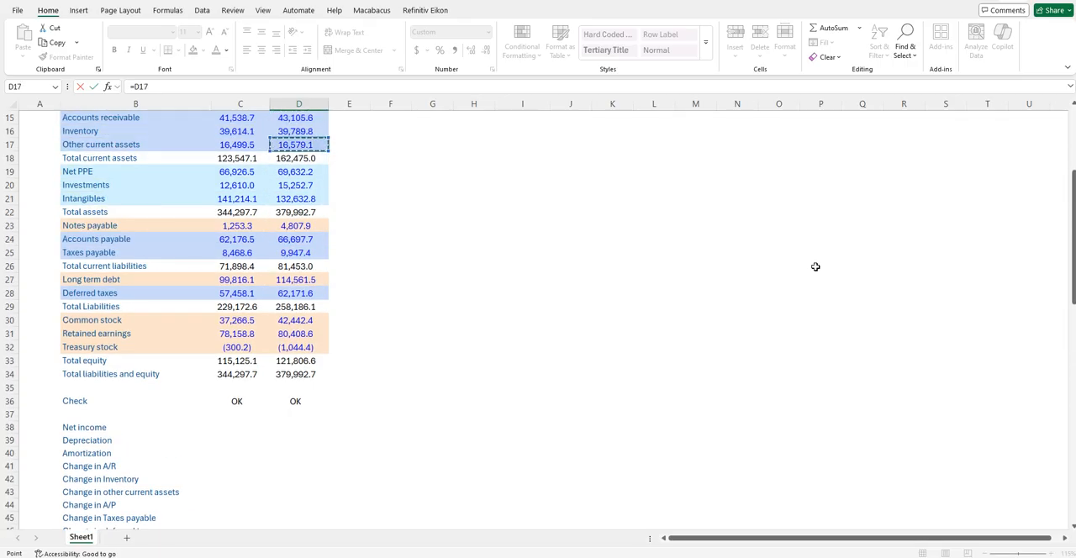
pyautogui.press('Down')
pyautogui.press('Down')
pyautogui.press('Down')
pyautogui.press('Down')
pyautogui.press('Down')
pyautogui.press('Down')
pyautogui.press('Down')
pyautogui.press('Down')
pyautogui.press('Down')
pyautogui.press('Down')
pyautogui.press('Up')
pyautogui.press('Return')
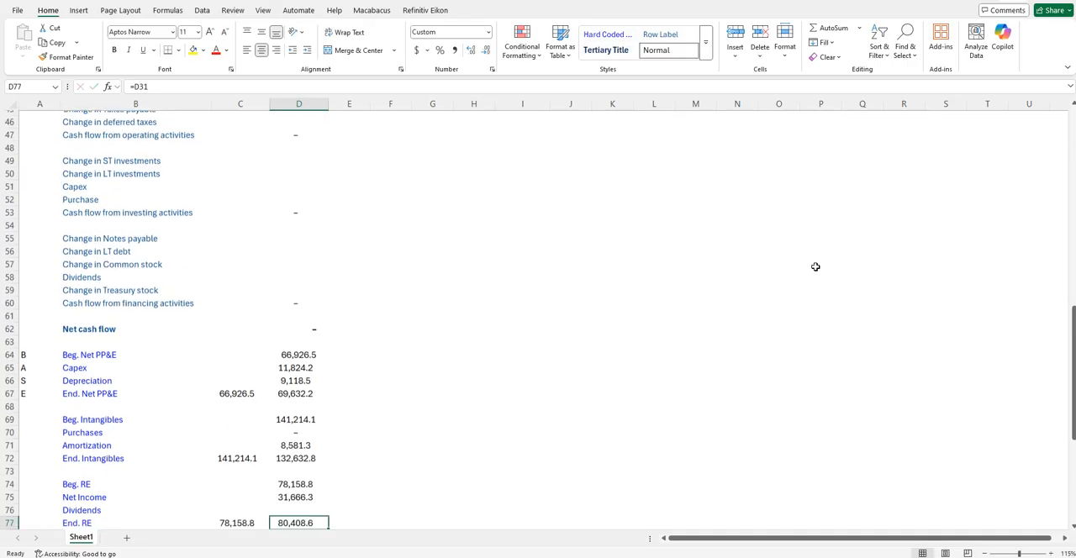
# - Calculate Year 1 Dividends in D76 of the retained earnings roll-forward with =D77-D75-D74
pyautogui.press('Up')
pyautogui.press('Up')
pyautogui.write('=')
pyautogui.press('Down')
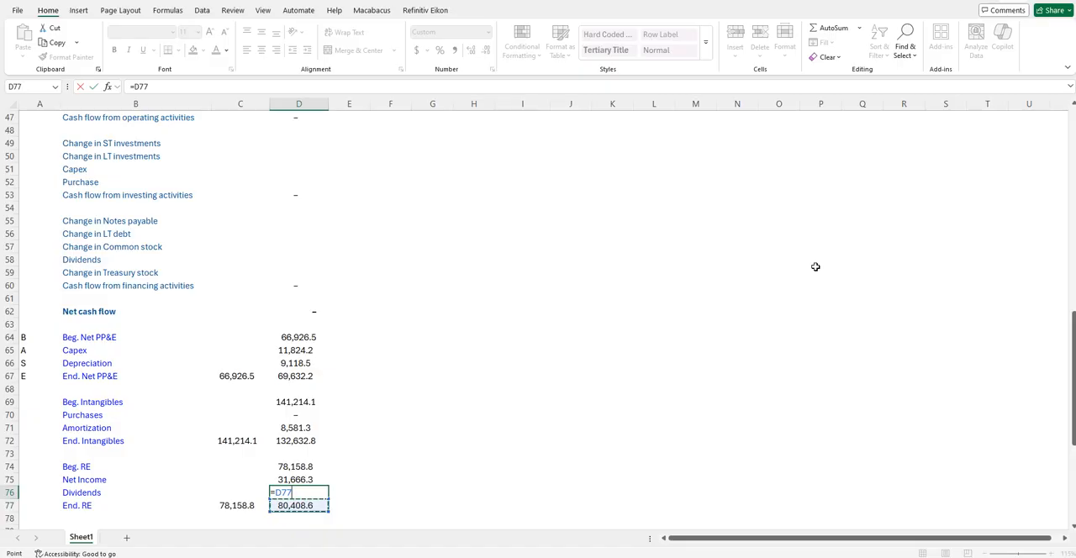
pyautogui.write('+')
pyautogui.press('BackSpace')
pyautogui.write('-')
pyautogui.press('Up')
pyautogui.write('-')
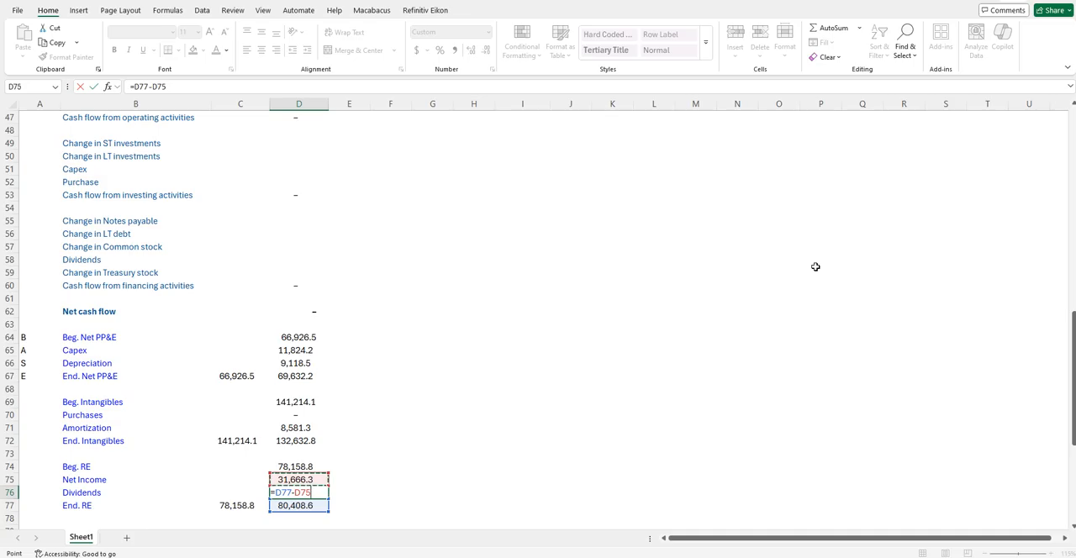
pyautogui.press('Up')
pyautogui.press('Up')
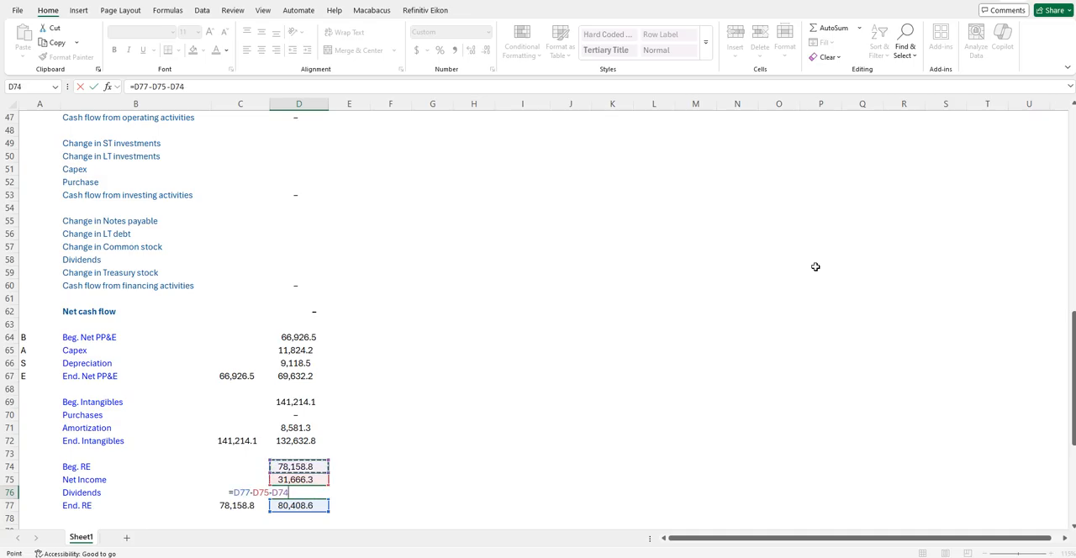
pyautogui.hotkey('ctrl', 'Return')
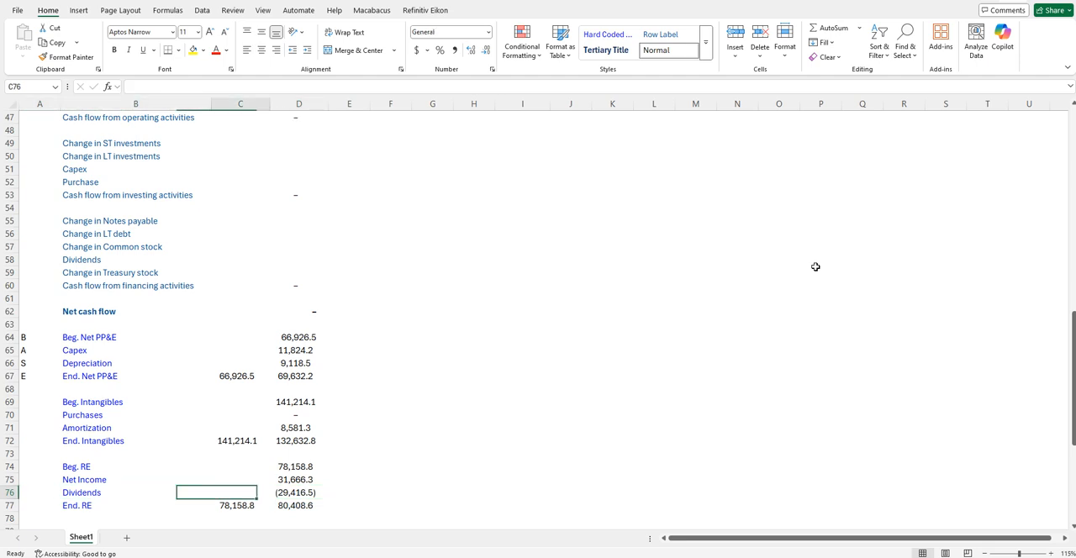
# - Link Net income in D38 of the cash flow statement to the income statement's Year 1 net income with =D10
pyautogui.press('Up')
pyautogui.press('Up')
pyautogui.press('Up')
pyautogui.press('Up')
pyautogui.press('Up')
pyautogui.press('Up')
pyautogui.press('Up')
pyautogui.press('Up')
pyautogui.press('Up')
pyautogui.press('Up')
pyautogui.press('Up')
pyautogui.press('Up')
pyautogui.press('Up')
pyautogui.press('Up')
pyautogui.press('Up')
pyautogui.press('Up')
pyautogui.press('Up')
pyautogui.press('Up')
pyautogui.press('Up')
pyautogui.press('Up')
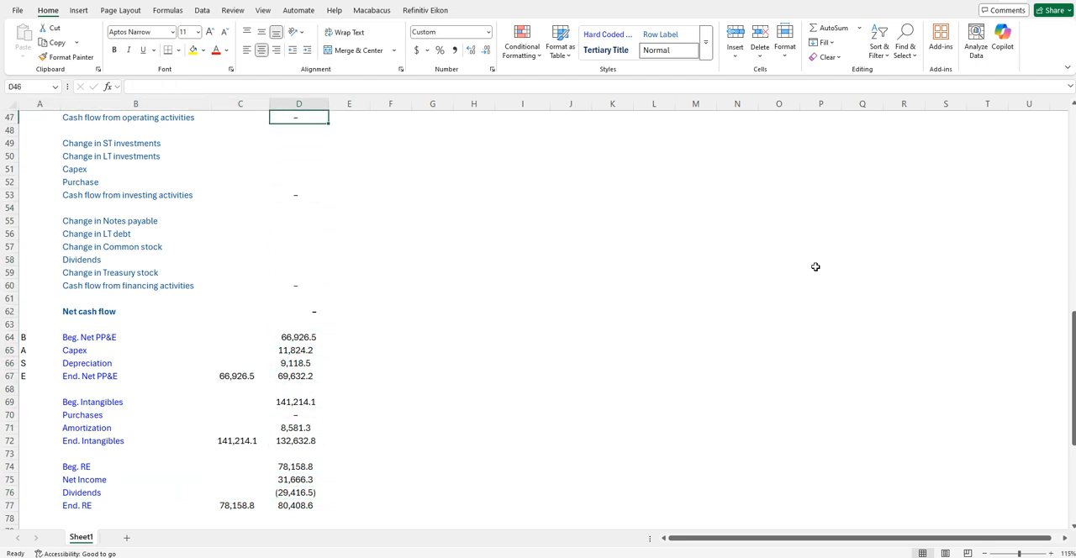
pyautogui.press('Up')
pyautogui.press('Up')
pyautogui.press('Up')
pyautogui.press('Up')
pyautogui.press('Down')
pyautogui.press('Down')
pyautogui.press('Down')
pyautogui.press('Down')
pyautogui.press('Down')
pyautogui.press('Down')
pyautogui.press('Down')
pyautogui.press('Down')
pyautogui.press('Down')
pyautogui.press('Down')
pyautogui.press('Down')
pyautogui.press('Down')
pyautogui.press('Down')
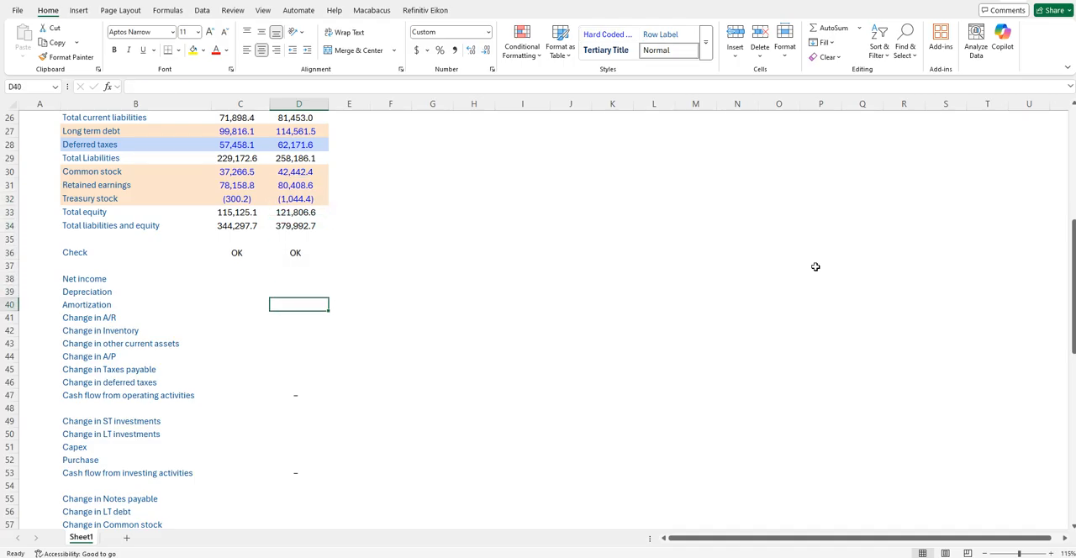
pyautogui.press('Up')
pyautogui.press('Up')
pyautogui.press('Down')
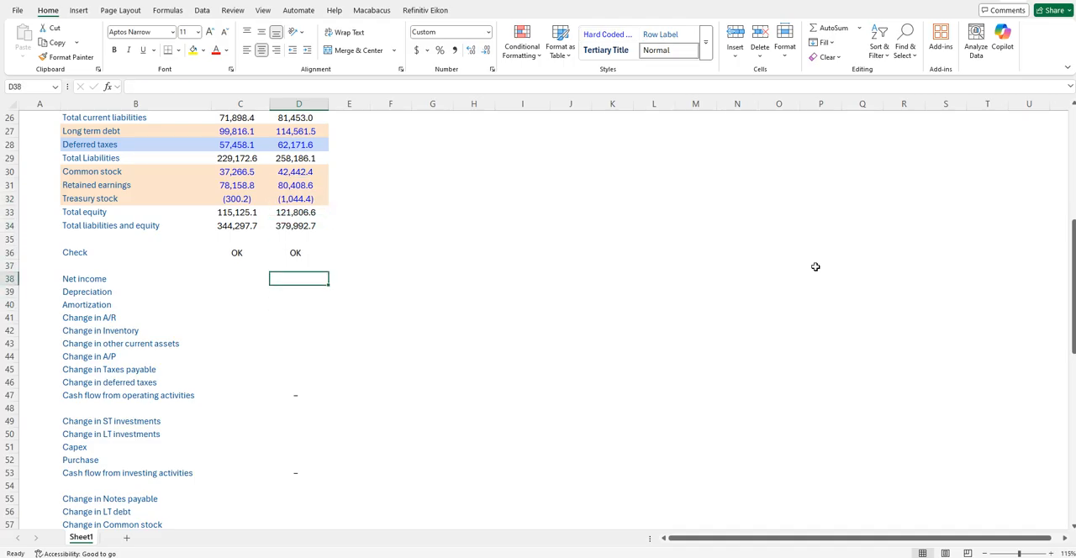
pyautogui.write('=')
pyautogui.press('Up')
pyautogui.press('Up')
pyautogui.press('Up')
pyautogui.press('Up')
pyautogui.press('Up')
pyautogui.press('Up')
pyautogui.press('Up')
pyautogui.press('Up')
pyautogui.press('Up')
pyautogui.press('Up')
pyautogui.press('Up')
pyautogui.press('Up')
pyautogui.press('Up')
pyautogui.press('Up')
pyautogui.press('Up')
pyautogui.press('Up')
pyautogui.press('Up')
pyautogui.press('Up')
pyautogui.press('Up')
pyautogui.press('Up')
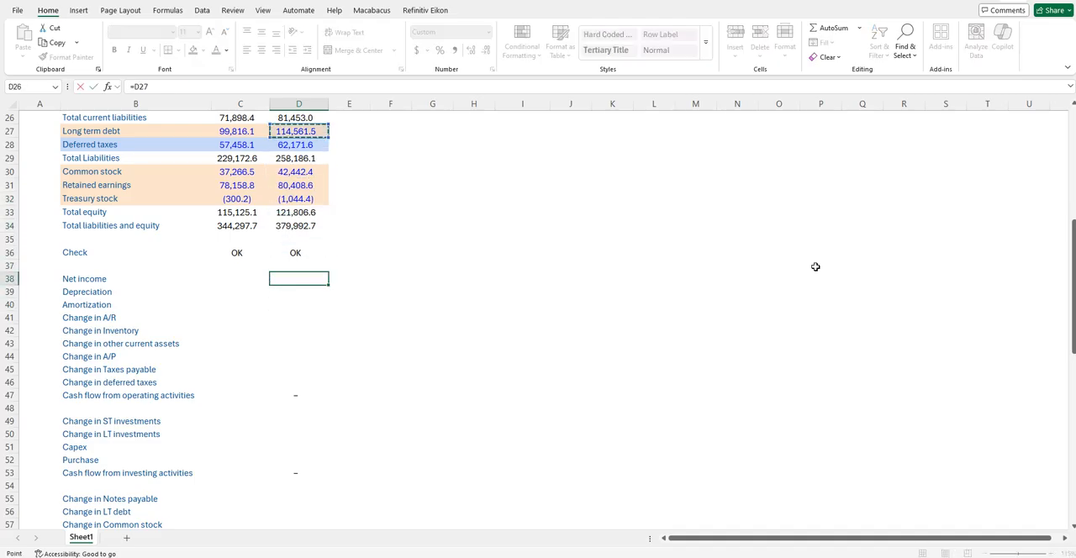
pyautogui.press('Up')
pyautogui.press('Up')
pyautogui.press('Up')
pyautogui.press('Up')
pyautogui.press('Up')
pyautogui.press('Up')
pyautogui.press('Up')
pyautogui.press('Up')
pyautogui.press('Up')
pyautogui.press('Up')
pyautogui.press('Up')
pyautogui.press('Up')
pyautogui.press('Up')
pyautogui.press('Up')
pyautogui.press('Up')
pyautogui.press('Up')
pyautogui.press('Down')
pyautogui.press('Down')
pyautogui.press('Down')
pyautogui.press('Down')
pyautogui.press('Down')
pyautogui.press('Down')
pyautogui.press('Down')
pyautogui.press('Down')
pyautogui.press('Return')
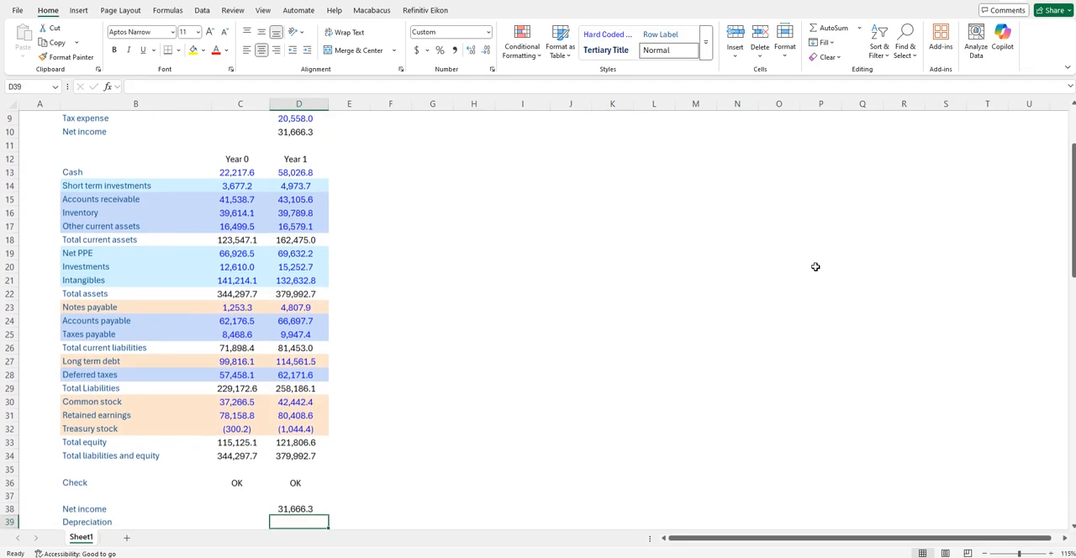
# - Link Depreciation in D39 of the cash flow statement to the income statement's depreciation with =D4
pyautogui.write('=')
pyautogui.press('Up')
pyautogui.press('Up')
pyautogui.press('Up')
pyautogui.press('Up')
pyautogui.press('Up')
pyautogui.press('Up')
pyautogui.press('Up')
pyautogui.press('Up')
pyautogui.press('Up')
pyautogui.press('Up')
pyautogui.press('Up')
pyautogui.press('Up')
pyautogui.press('Up')
pyautogui.press('Up')
pyautogui.press('Up')
pyautogui.press('Up')
pyautogui.press('Up')
pyautogui.press('Up')
pyautogui.press('Up')
pyautogui.press('Up')
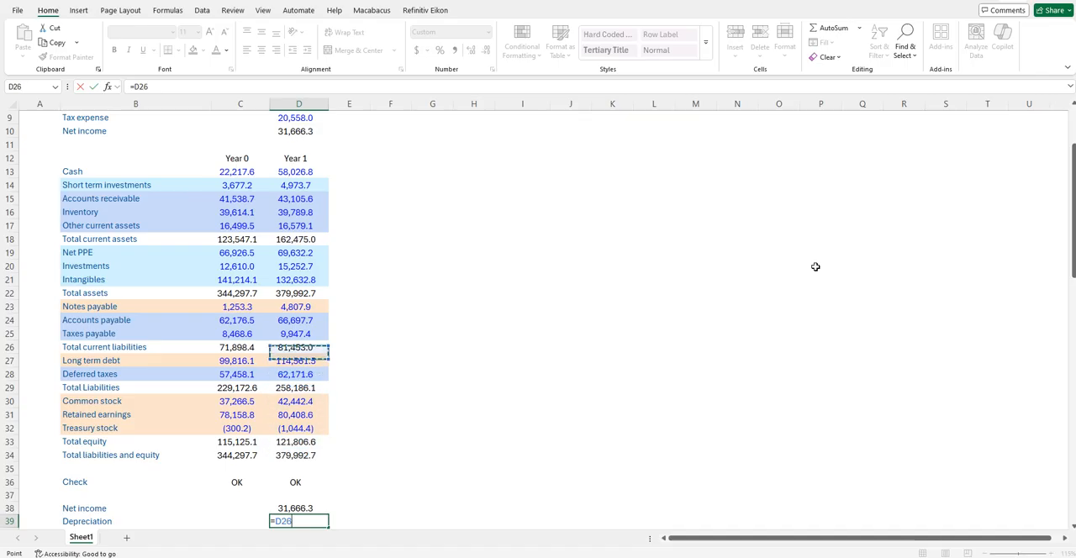
pyautogui.press('Up')
pyautogui.press('Up')
pyautogui.press('Up')
pyautogui.press('Up')
pyautogui.press('Up')
pyautogui.press('Up')
pyautogui.press('Up')
pyautogui.press('Up')
pyautogui.press('Up')
pyautogui.press('Up')
pyautogui.press('Down')
pyautogui.press('Down')
pyautogui.press('Down')
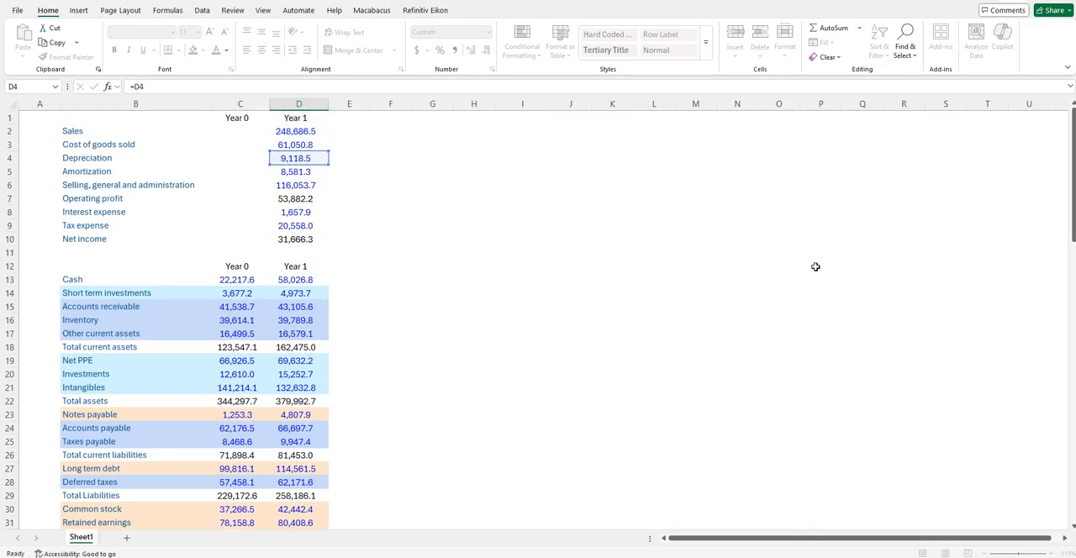
pyautogui.press('Return')
# - Fill the Depreciation link in D39 down to Amortization in D40
pyautogui.press('Up')
pyautogui.hotkey('shift', 'Down')
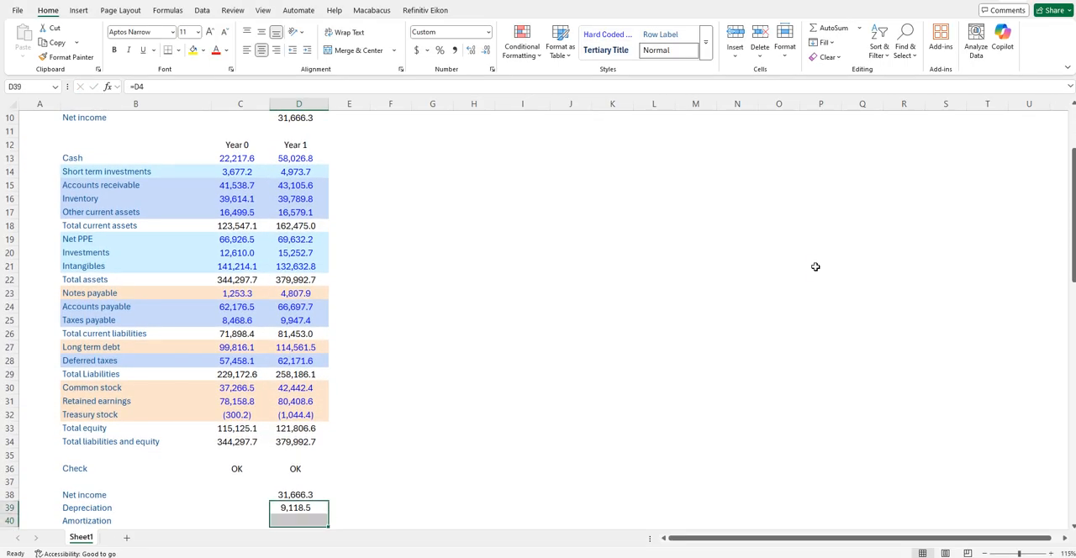
pyautogui.hotkey('ctrl', 'd')
# - Start the Change in A/R formula in D41 and point it to Accounts receivable on the balance sheet
pyautogui.press('Down')
pyautogui.press('Down')
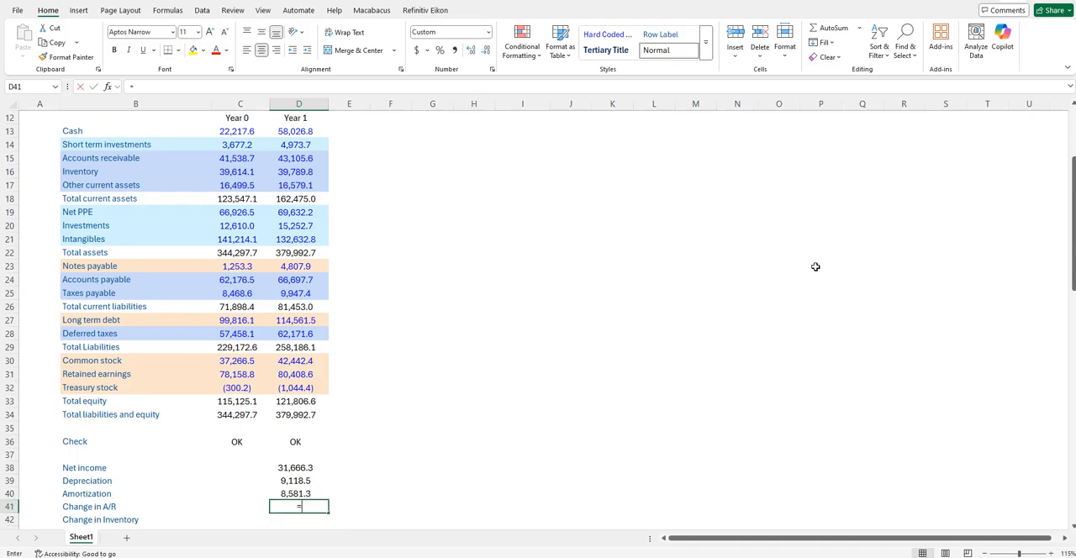
pyautogui.write('=')
pyautogui.press('Up')
pyautogui.press('Up')
pyautogui.press('Up')
pyautogui.press('Up')
pyautogui.press('Up')
pyautogui.press('Up')
pyautogui.press('Up')
pyautogui.press('Up')
pyautogui.press('Up')
pyautogui.press('Up')
pyautogui.press('Up')
pyautogui.press('Up')
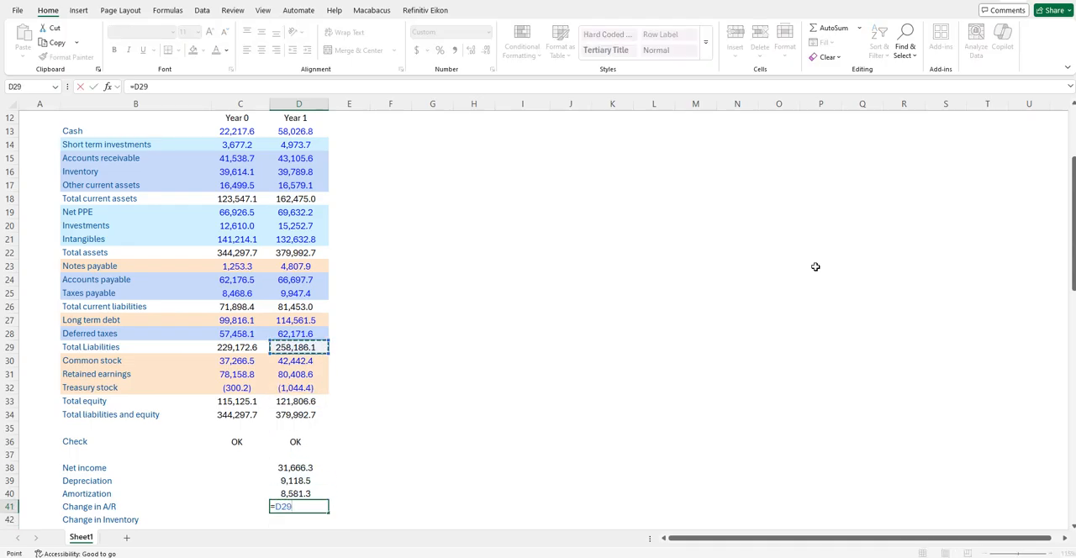
pyautogui.press('Up')
pyautogui.press('Up')
pyautogui.press('Up')
pyautogui.press('Up')
pyautogui.press('Up')
pyautogui.press('Up')
pyautogui.press('Up')
pyautogui.press('Up')
pyautogui.press('Up')
pyautogui.press('Up')
pyautogui.press('Up')
pyautogui.press('Up')
pyautogui.press('Up')
pyautogui.press('Up')
pyautogui.press('Up')
pyautogui.press('Up')
pyautogui.press('Up')
pyautogui.press('Up')
pyautogui.press('Up')
pyautogui.press('Up')
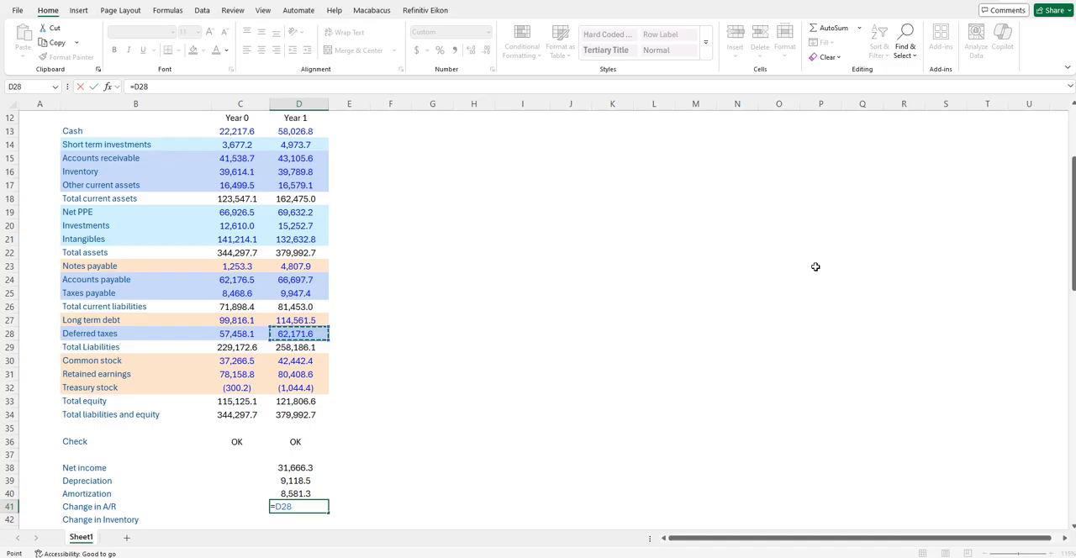
pyautogui.press('Up')
pyautogui.press('Up')
pyautogui.press('Up')
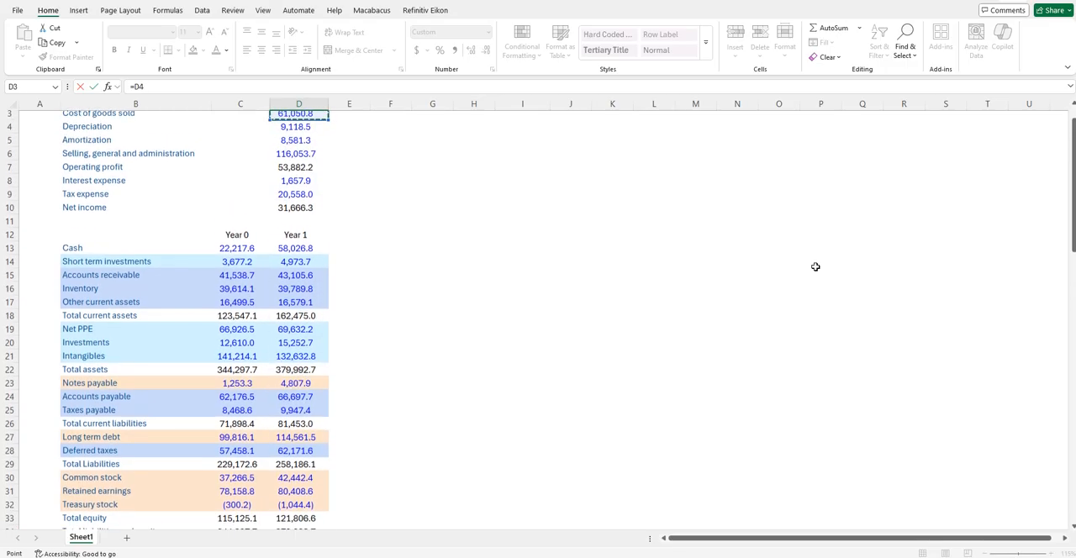
pyautogui.press('Down')
pyautogui.press('Down')
pyautogui.press('Down')
pyautogui.press('Down')
pyautogui.press('Down')
pyautogui.press('Down')
pyautogui.press('Down')
pyautogui.press('Down')
pyautogui.press('Down')
pyautogui.press('Down')
pyautogui.press('Down')
pyautogui.press('Down')
pyautogui.press('Down')
pyautogui.press('Down')
pyautogui.press('Down')
pyautogui.press('Down')
pyautogui.press('Up')
pyautogui.press('Up')
pyautogui.press('Up')
pyautogui.press('Left')
pyautogui.press('Left')
pyautogui.press('Up')
pyautogui.hotkey('shift', 'Down')
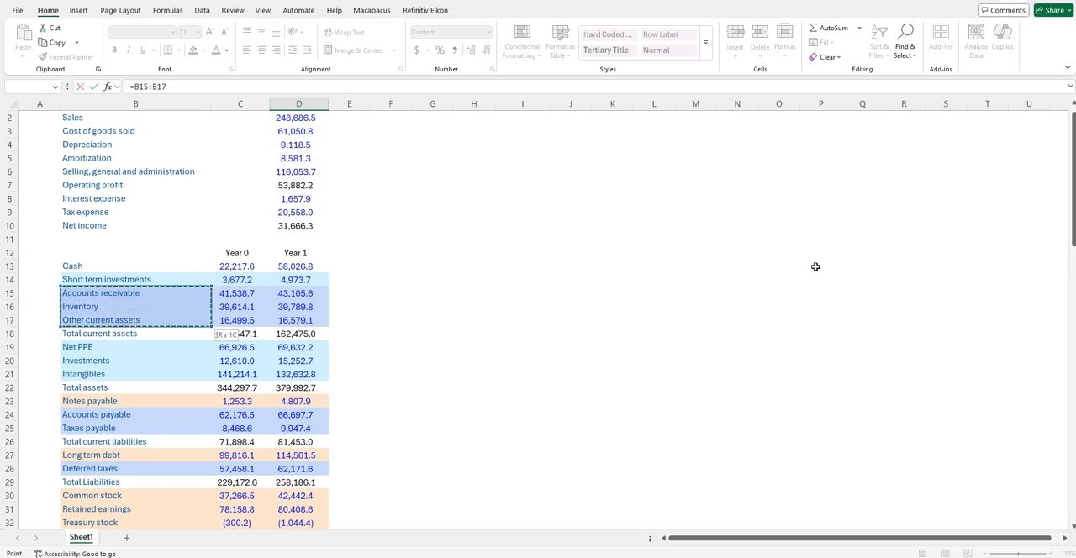
pyautogui.press('Right')
pyautogui.press('Down')
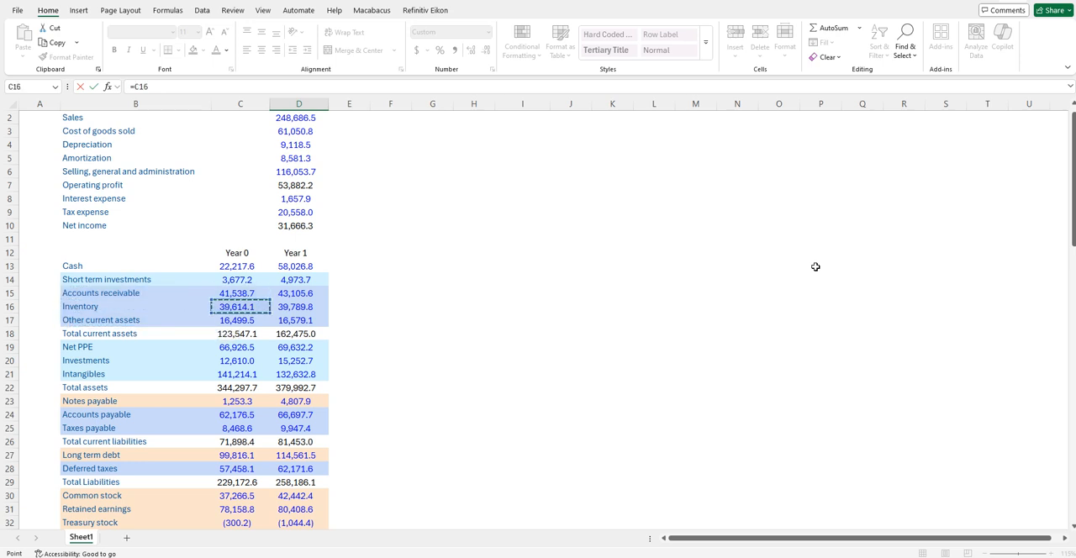
pyautogui.press('Right')
pyautogui.press('Up')
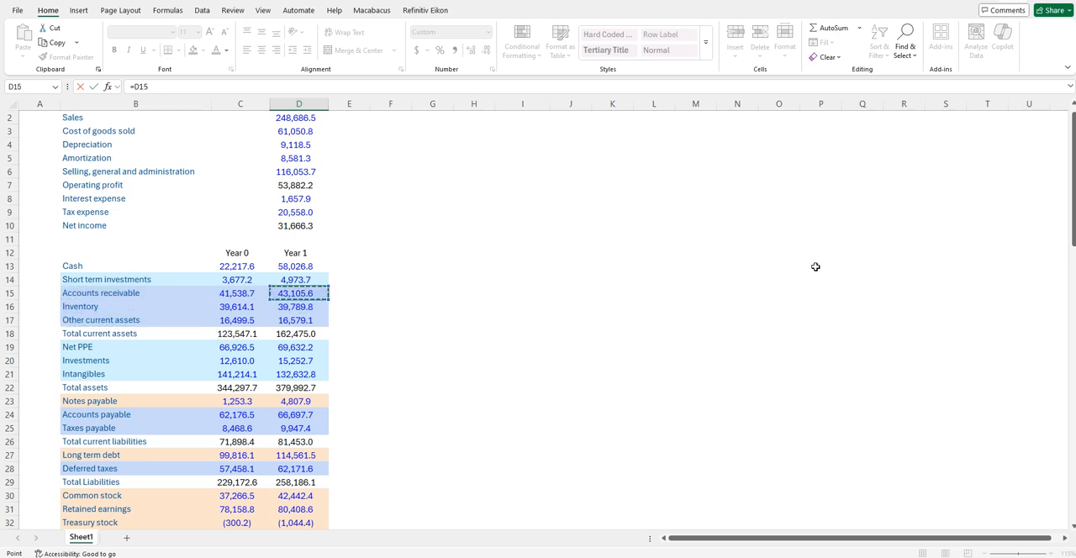
# - Compare the Year 0 and Year 1 balances of Accounts receivable, Inventory and Other current assets on the balance sheet
pyautogui.press('Left')
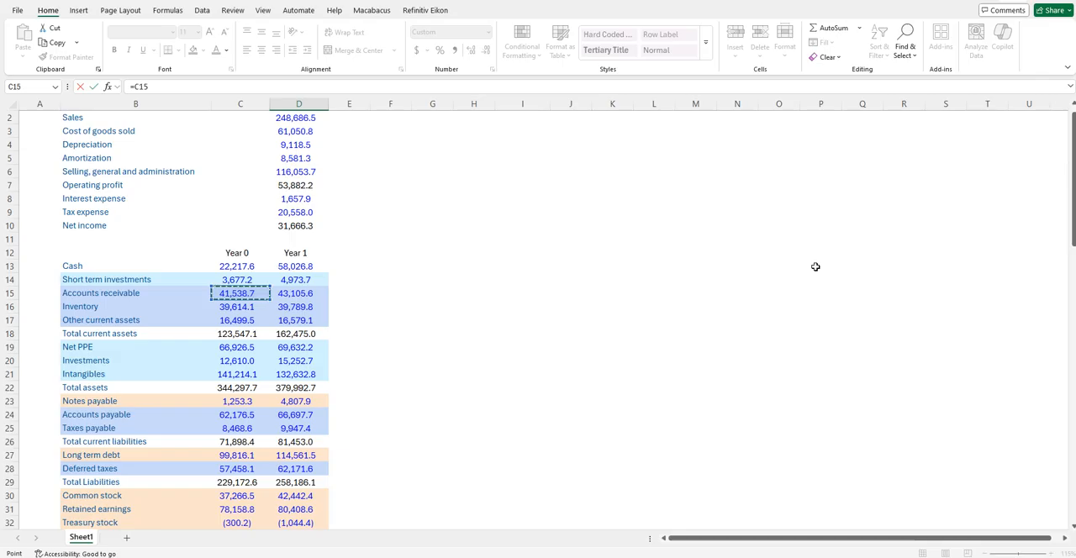
pyautogui.press('Right')
pyautogui.press('Left')
pyautogui.press('Left')
pyautogui.press('Right')
pyautogui.press('Right')
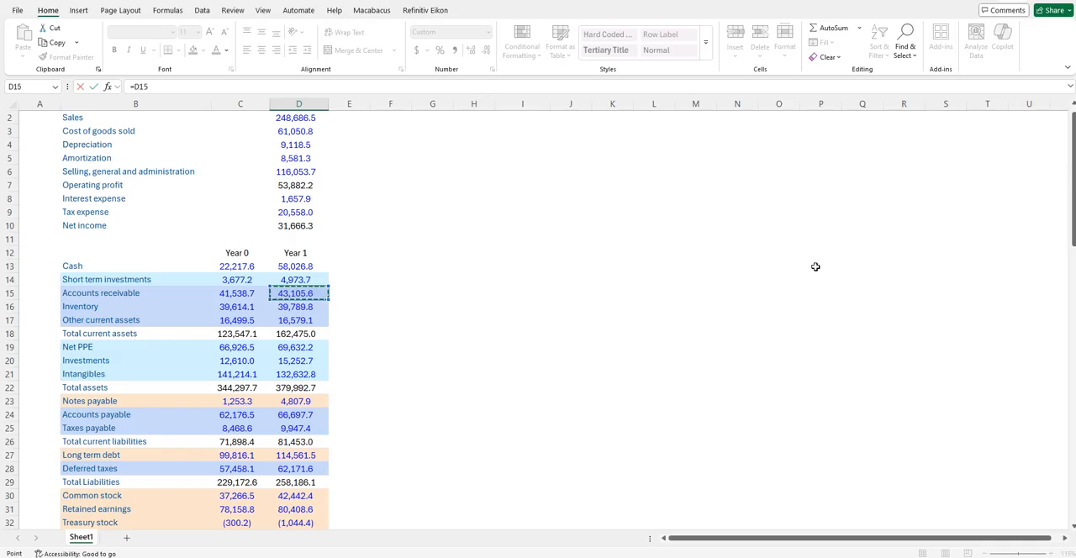
pyautogui.press('Left')
pyautogui.press('Left')
pyautogui.press('Right')
pyautogui.press('Right')
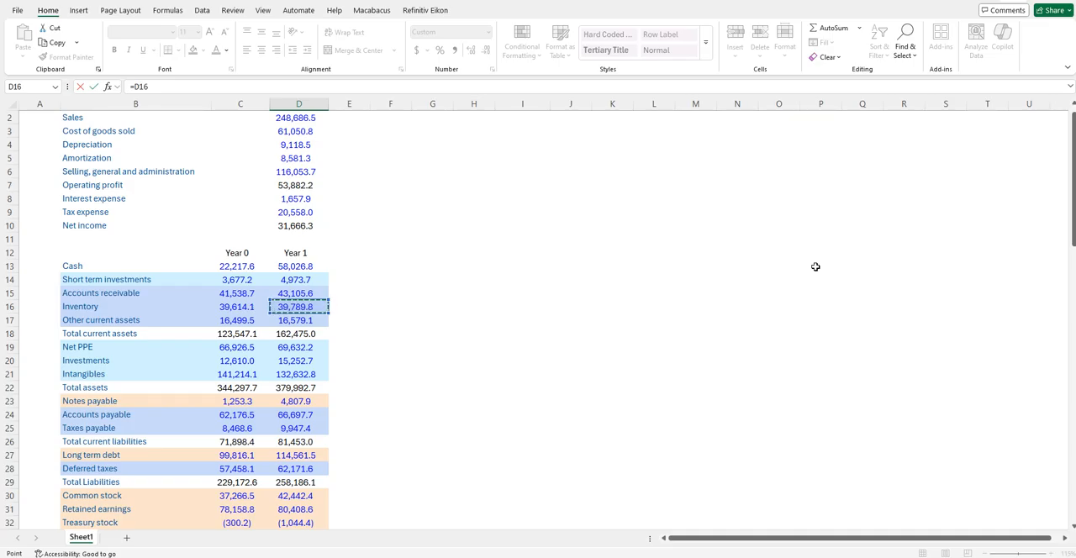
pyautogui.press('Left')
pyautogui.press('Left')
pyautogui.press('Down')
pyautogui.press('Right')
pyautogui.press('Right')
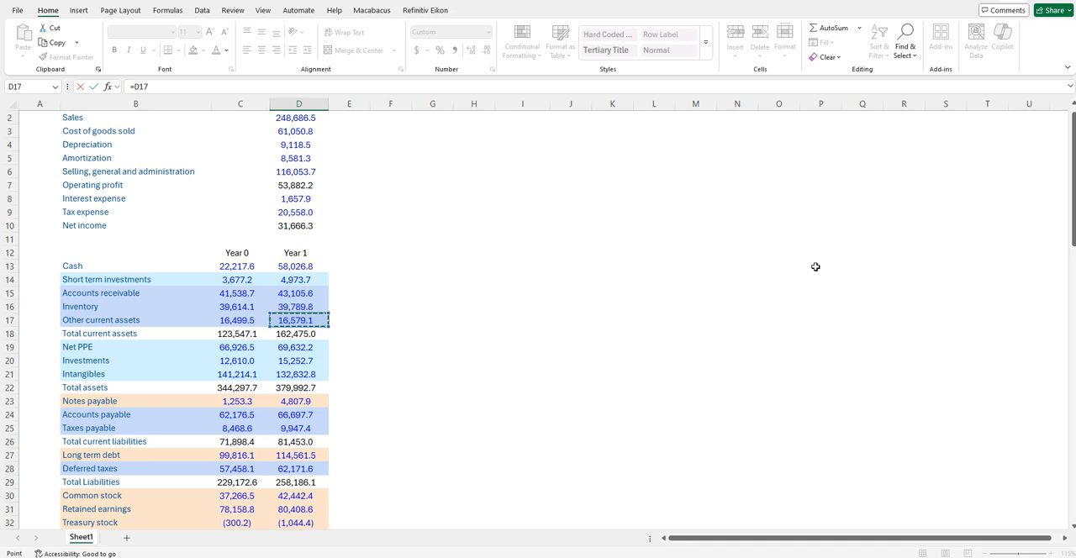
# - Compare the Year 0 and Year 1 balances of the operating liabilities, starting with Accounts payable and continuing through Taxes payable and Deferred taxes
pyautogui.press('Down')
pyautogui.press('Down')
pyautogui.press('Down')
pyautogui.press('Down')
pyautogui.press('Down')
pyautogui.press('Down')
pyautogui.press('Down')
pyautogui.press('Down')
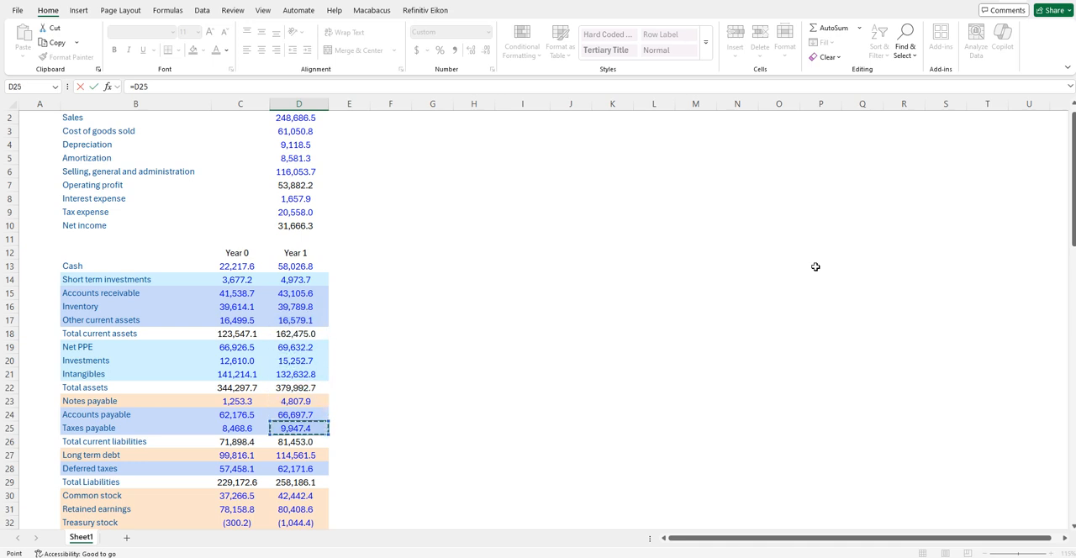
pyautogui.press('Left')
pyautogui.press('Left')
pyautogui.press('Up')
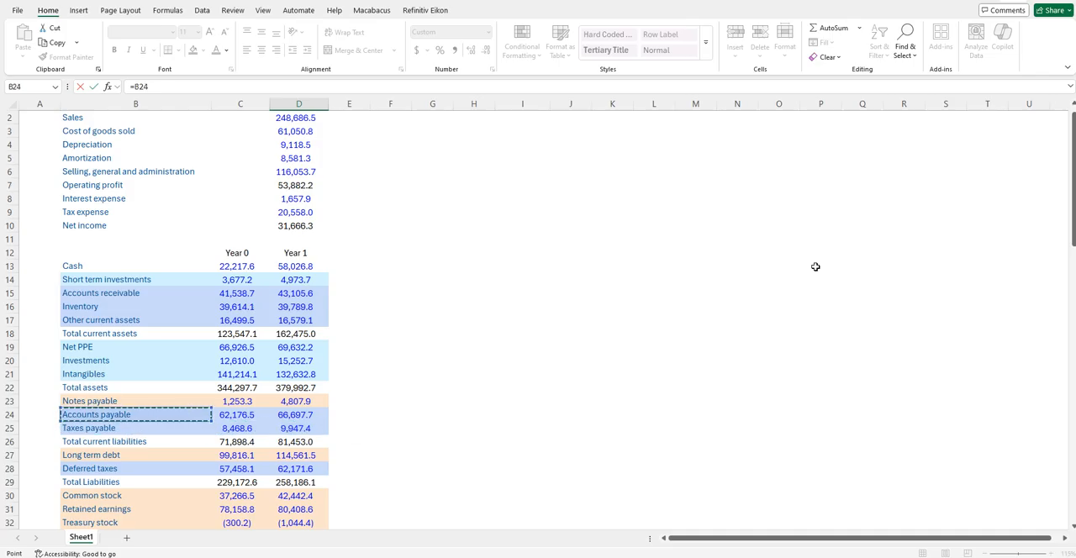
pyautogui.press('Right')
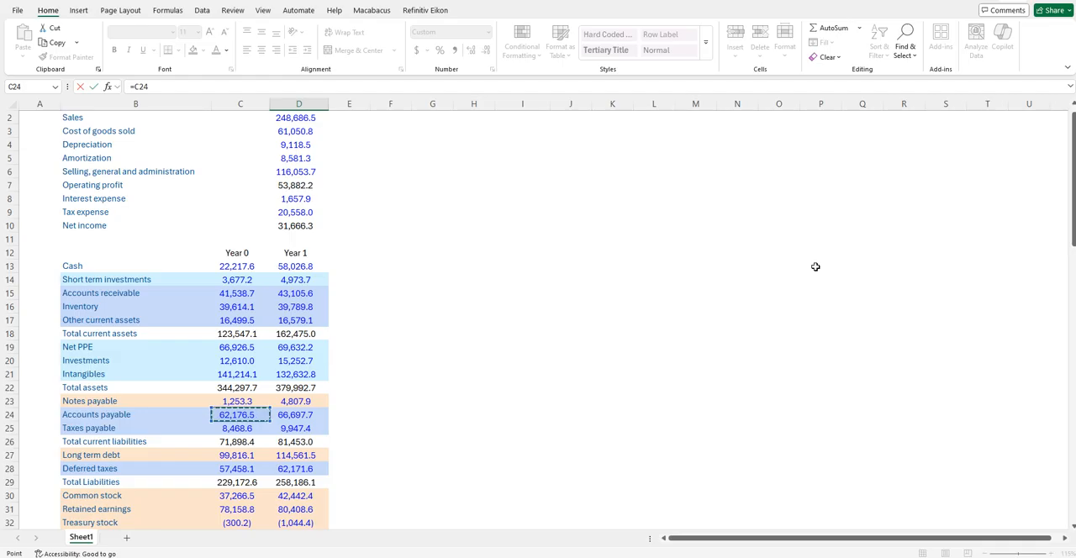
pyautogui.press('Right')
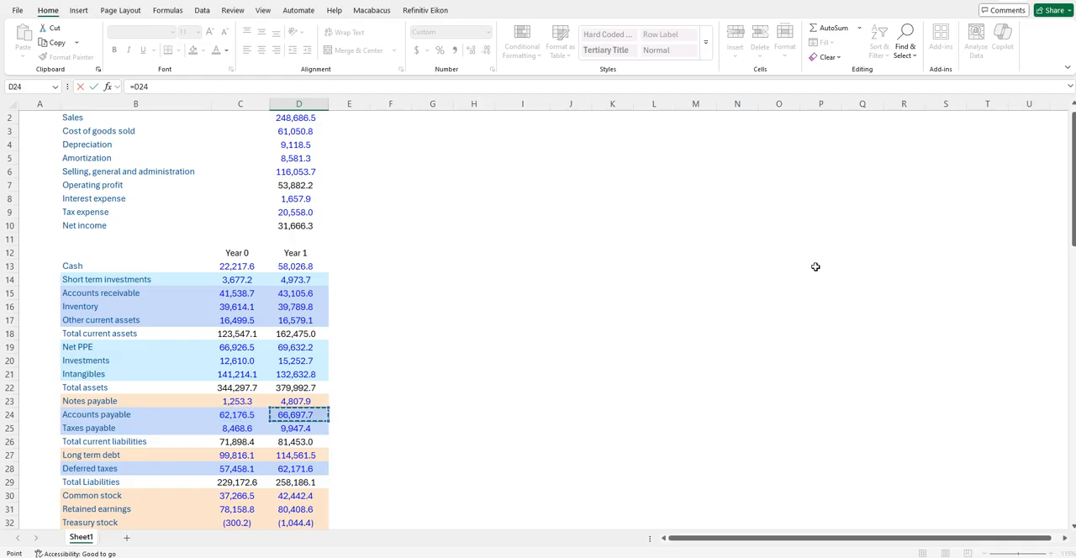
pyautogui.press('Left')
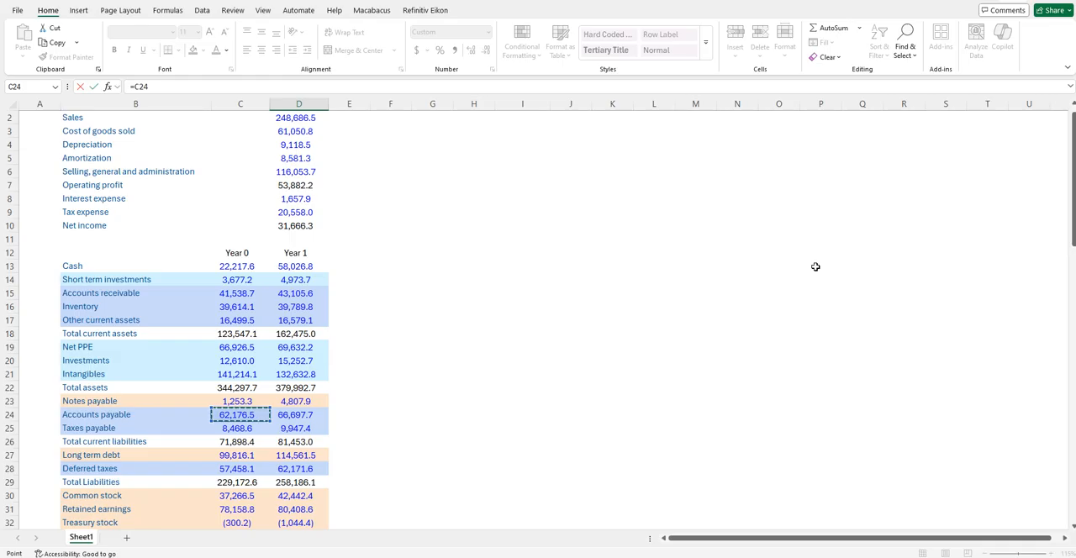
pyautogui.press('Left')
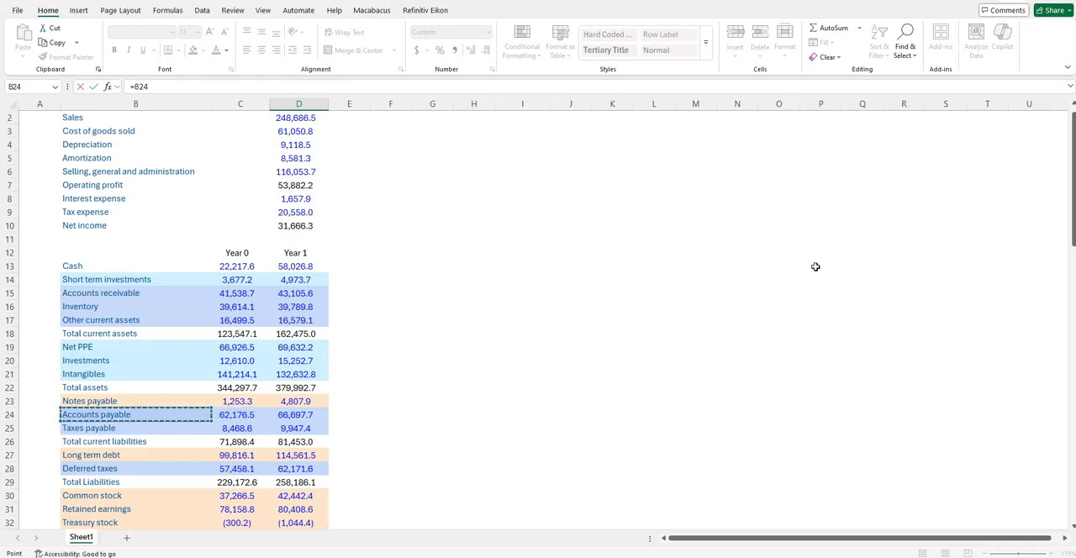
pyautogui.press('Right')
pyautogui.press('Right')
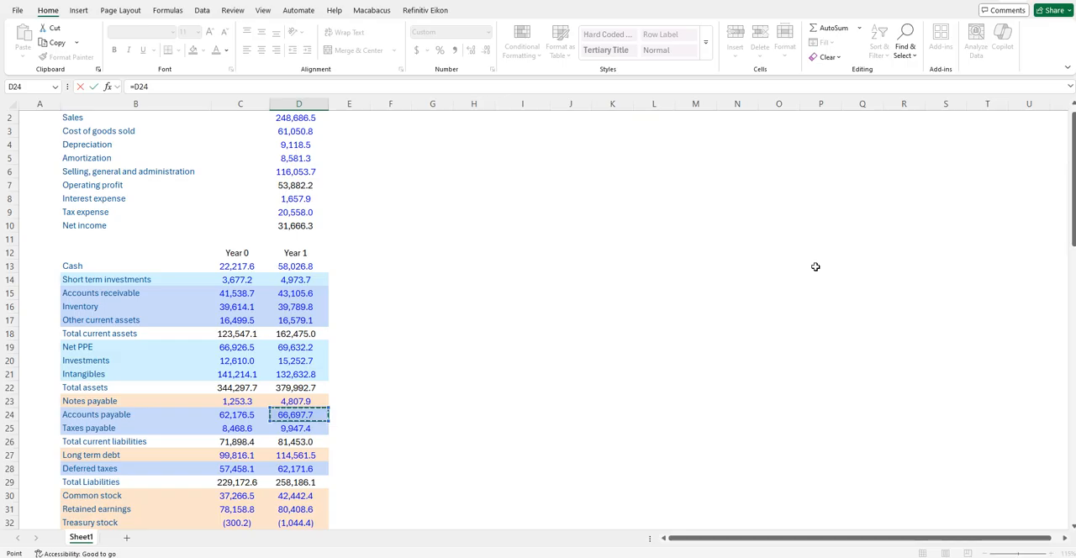
pyautogui.press('Down')
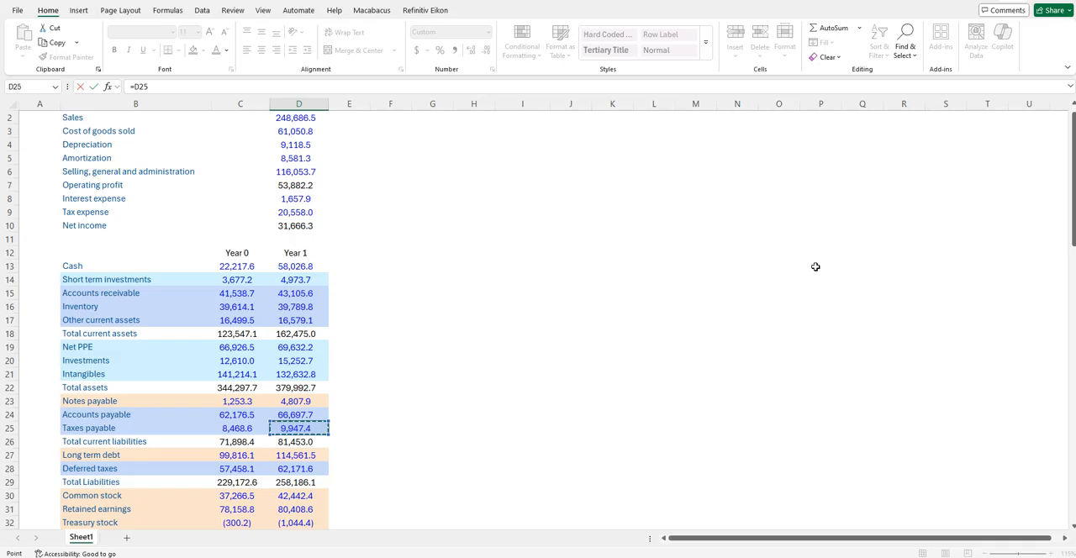
pyautogui.press('Down')
pyautogui.press('Down')
pyautogui.press('Down')
pyautogui.press('Down')
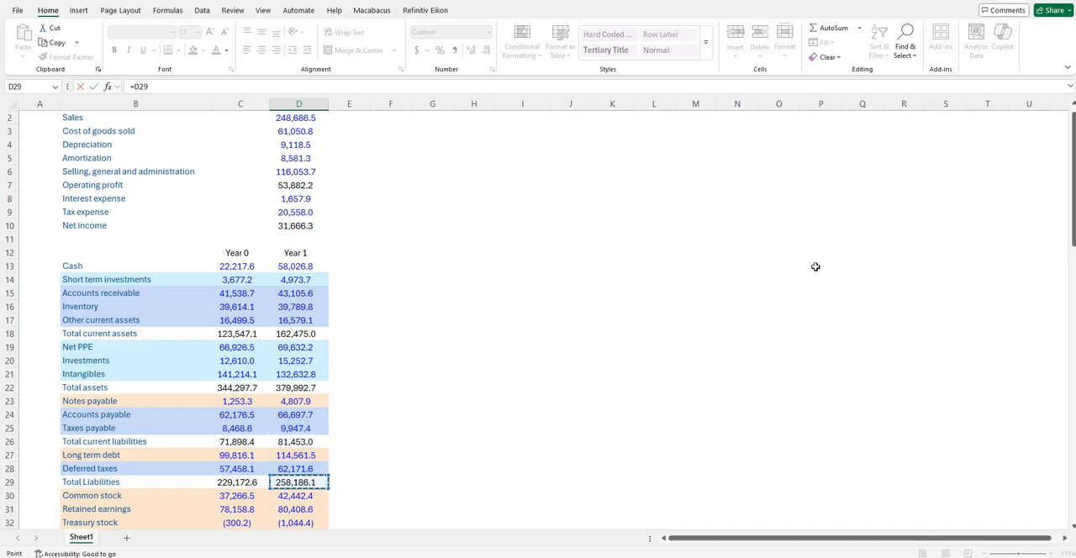
# - Review the Year 0 balances of the operating current assets, from Accounts receivable in C15 through Other current assets in C17
pyautogui.press('Up')
pyautogui.press('Up')
pyautogui.press('Up')
pyautogui.press('Up')
pyautogui.press('Up')
pyautogui.press('Up')
pyautogui.press('Up')
pyautogui.press('Up')
pyautogui.press('Up')
pyautogui.press('Left')
pyautogui.press('Up')
pyautogui.press('Up')
pyautogui.press('Up')
pyautogui.press('Up')
pyautogui.press('Right')
pyautogui.press('Up')
pyautogui.press('Left')
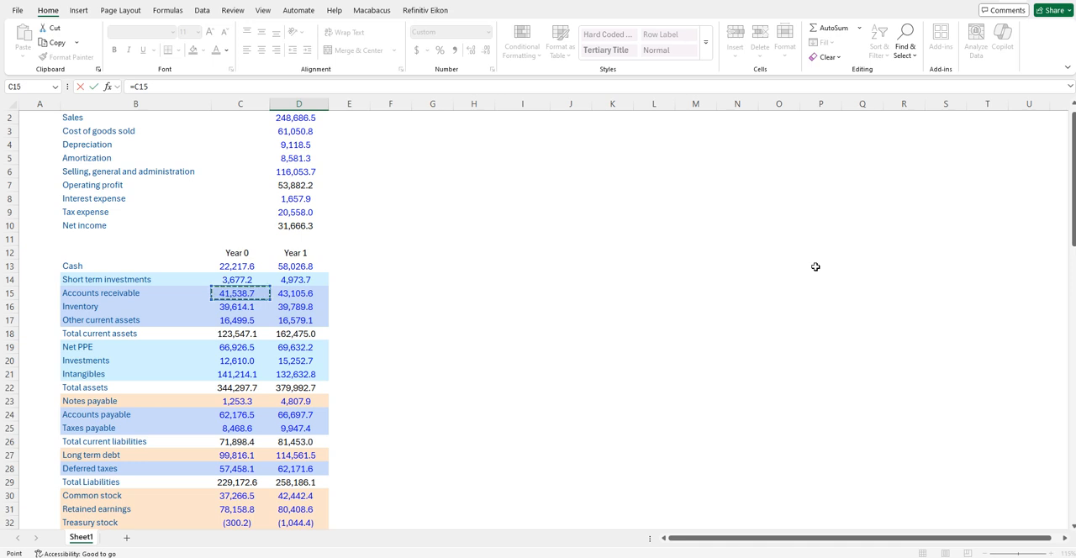
pyautogui.press('Down')
pyautogui.press('Down')
pyautogui.press('Down')
pyautogui.press('Down')
pyautogui.press('Down')
pyautogui.press('Down')
pyautogui.press('Down')
pyautogui.press('Down')
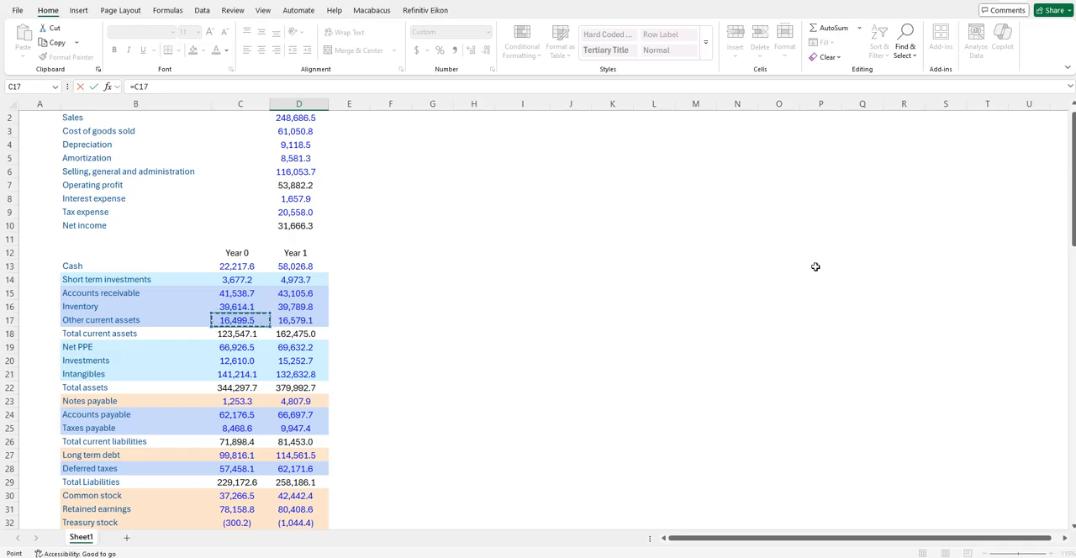
# - Trace from Year 1 Accounts payable on the balance sheet down to the working capital change lines in the cash flow statement
pyautogui.press('Right')
pyautogui.press('Down')
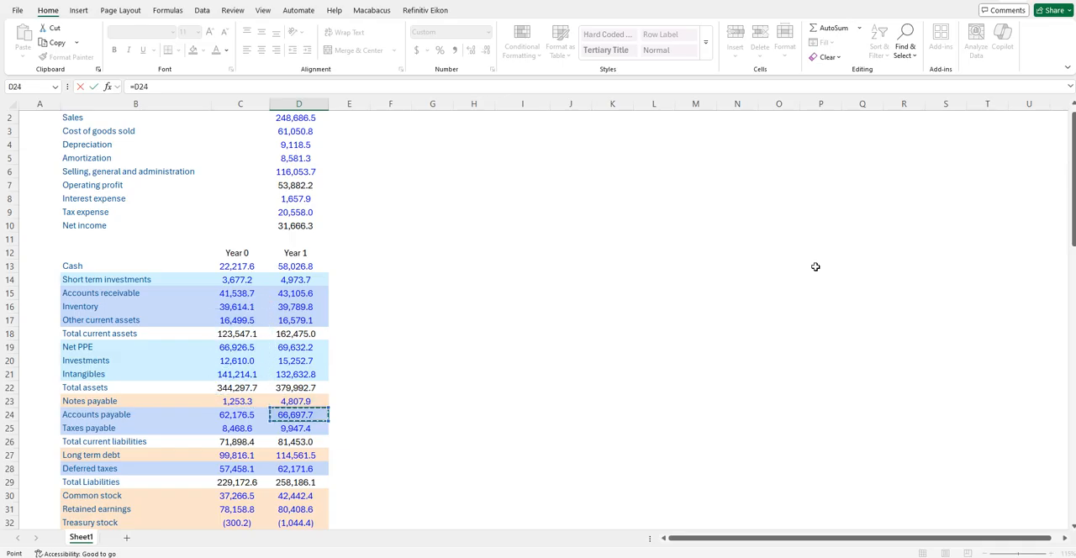
pyautogui.press('Down')
pyautogui.press('Down')
pyautogui.press('Down')
pyautogui.press('Down')
pyautogui.press('Down')
pyautogui.press('Down')
pyautogui.press('Down')
pyautogui.press('Down')
pyautogui.press('Down')
pyautogui.press('Down')
pyautogui.press('Down')
pyautogui.press('Down')
pyautogui.press('Down')
pyautogui.press('Down')
pyautogui.press('Down')
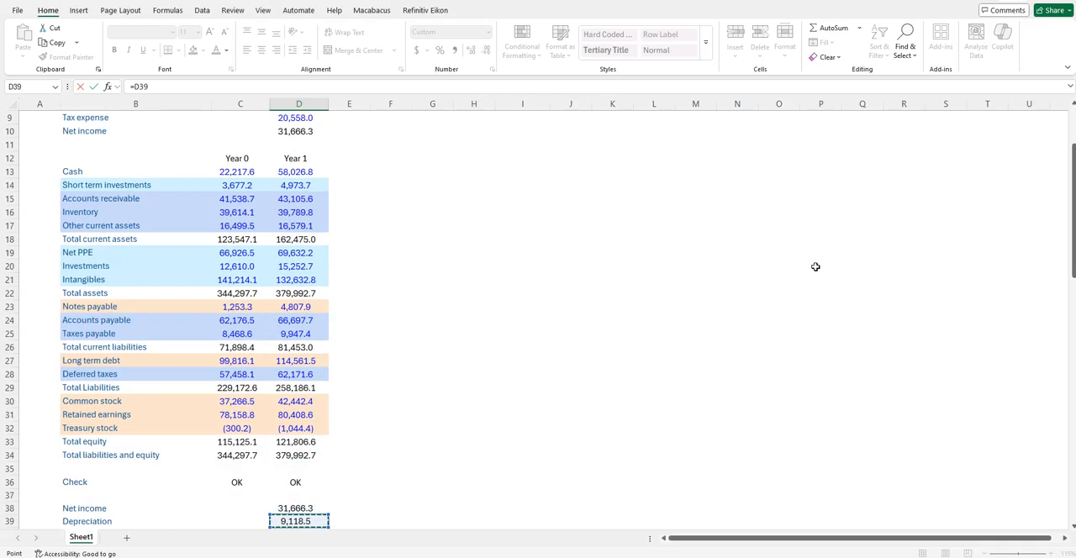
pyautogui.press('Down')
pyautogui.press('Down')
pyautogui.press('Down')
pyautogui.press('Down')
pyautogui.press('Down')
pyautogui.press('Down')
pyautogui.press('Down')
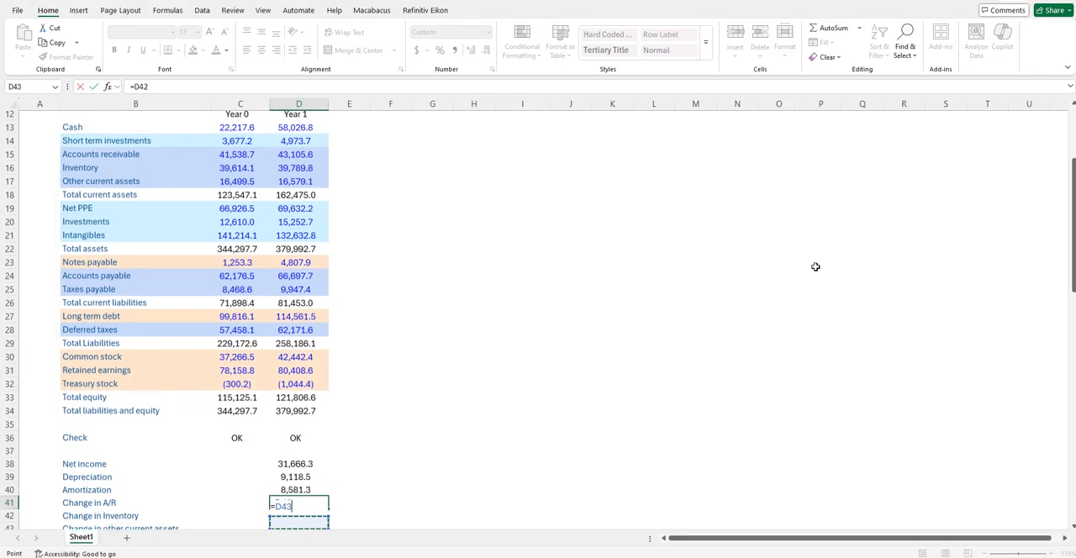
pyautogui.press('Up')
pyautogui.press('Up')
pyautogui.press('Up')
pyautogui.press('Up')
pyautogui.press('Up')
pyautogui.press('Up')
pyautogui.press('Up')
pyautogui.press('Up')
pyautogui.press('Up')
pyautogui.press('Up')
pyautogui.press('Up')
pyautogui.press('Down')
pyautogui.press('Down')
pyautogui.press('Down')
pyautogui.press('Down')
pyautogui.press('Down')
pyautogui.press('Down')
pyautogui.press('Down')
# - Calculate Change in A/R in D41 as Year 0 minus Year 1 Accounts receivable, =C15-D15
pyautogui.press('Up')
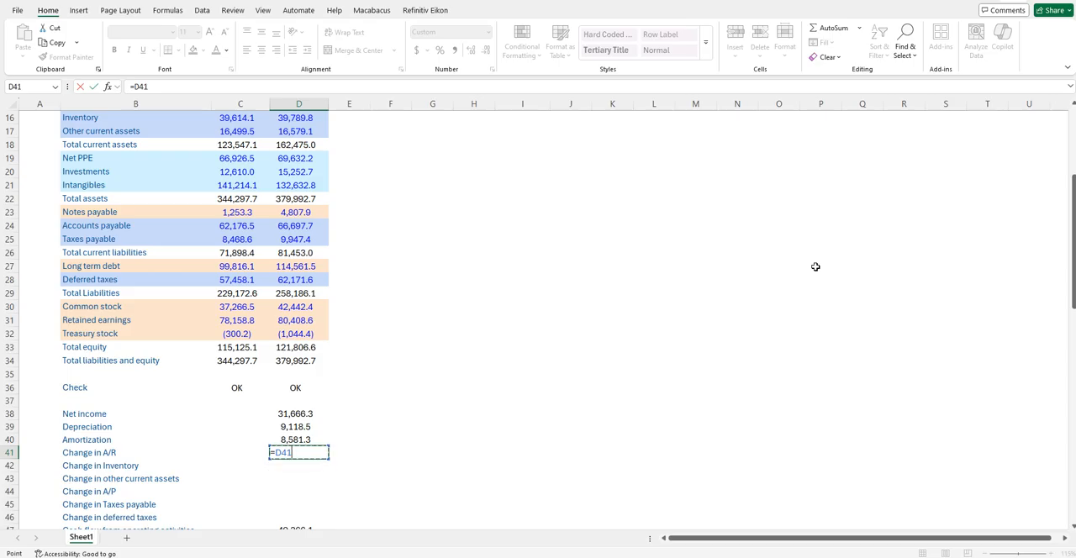
pyautogui.press('Left')
pyautogui.press('Up')
pyautogui.press('Up')
pyautogui.press('Up')
pyautogui.press('Up')
pyautogui.press('Up')
pyautogui.press('Up')
pyautogui.press('Up')
pyautogui.press('Up')
pyautogui.press('Up')
pyautogui.press('Up')
pyautogui.press('Up')
pyautogui.press('Up')
pyautogui.press('Up')
pyautogui.press('Up')
pyautogui.press('Up')
pyautogui.press('Up')
pyautogui.press('Up')
pyautogui.press('Up')
pyautogui.press('Up')
pyautogui.press('Up')
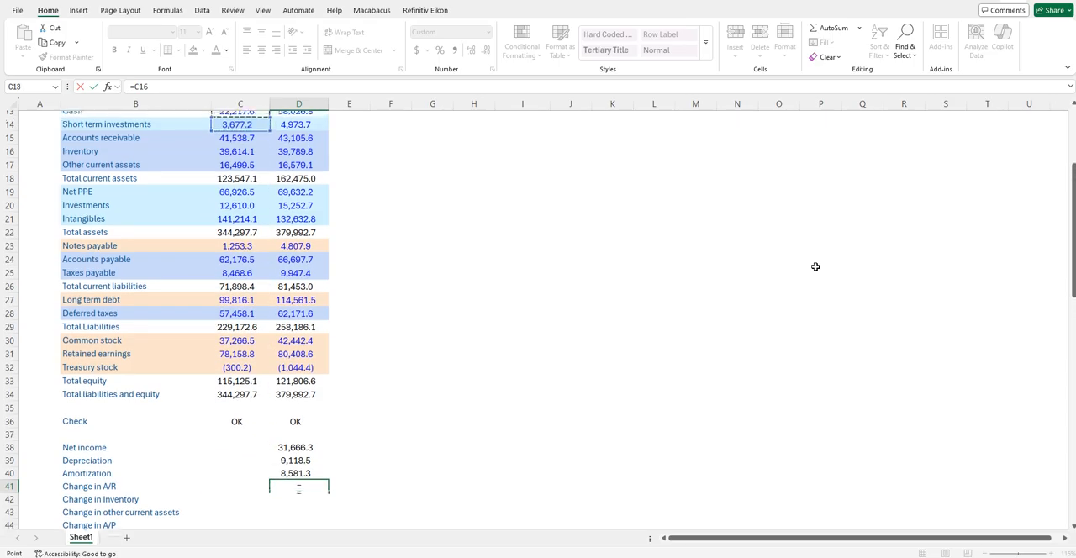
pyautogui.press('Up')
pyautogui.press('Up')
pyautogui.press('Up')
pyautogui.press('Up')
pyautogui.press('Up')
pyautogui.press('Left')
pyautogui.press('Down')
pyautogui.press('Down')
pyautogui.press('Down')
pyautogui.press('Down')
pyautogui.press('Down')
pyautogui.press('Down')
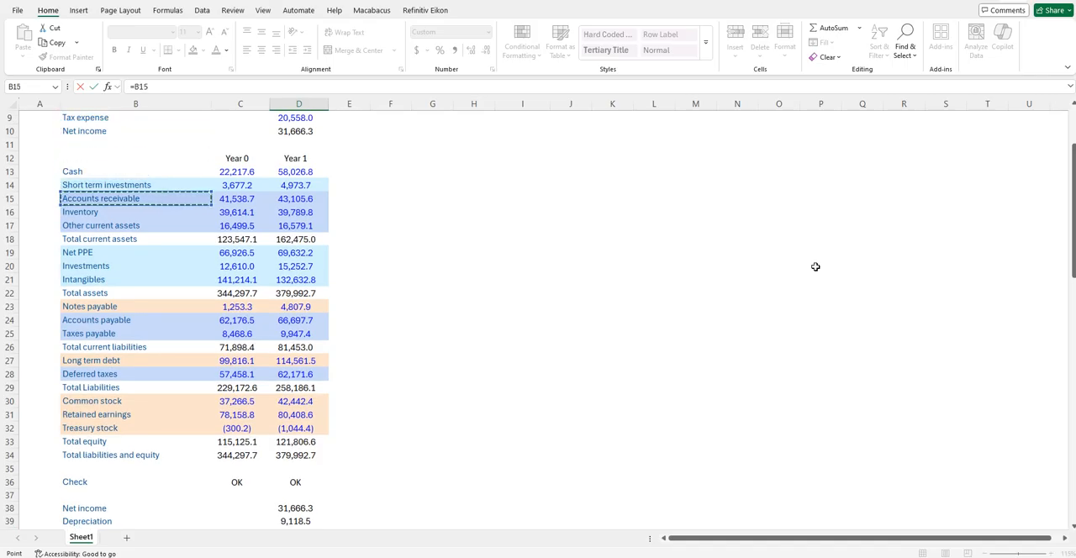
pyautogui.press('Right')
pyautogui.press('Right')
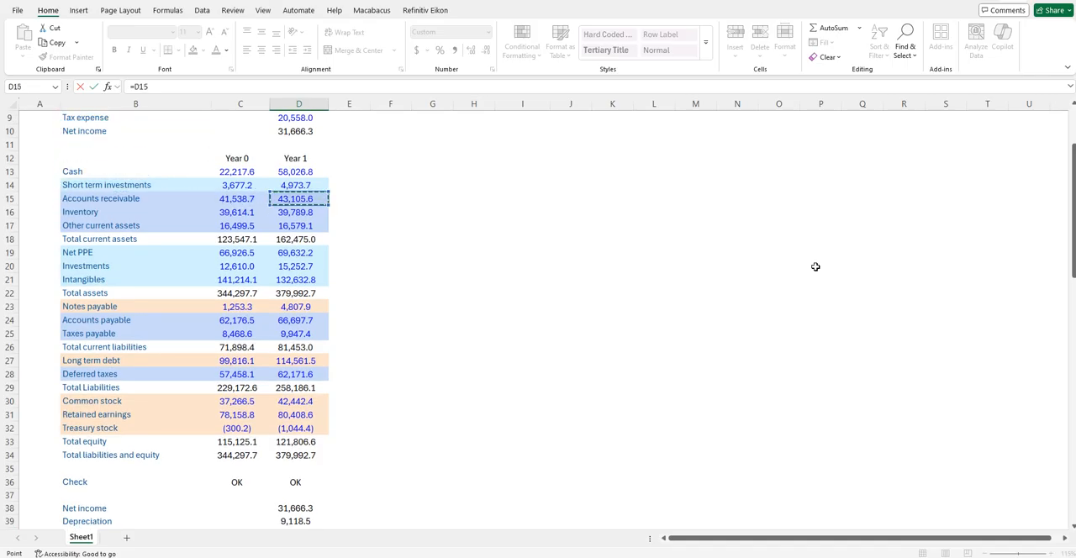
pyautogui.press('Left')
pyautogui.write('-')
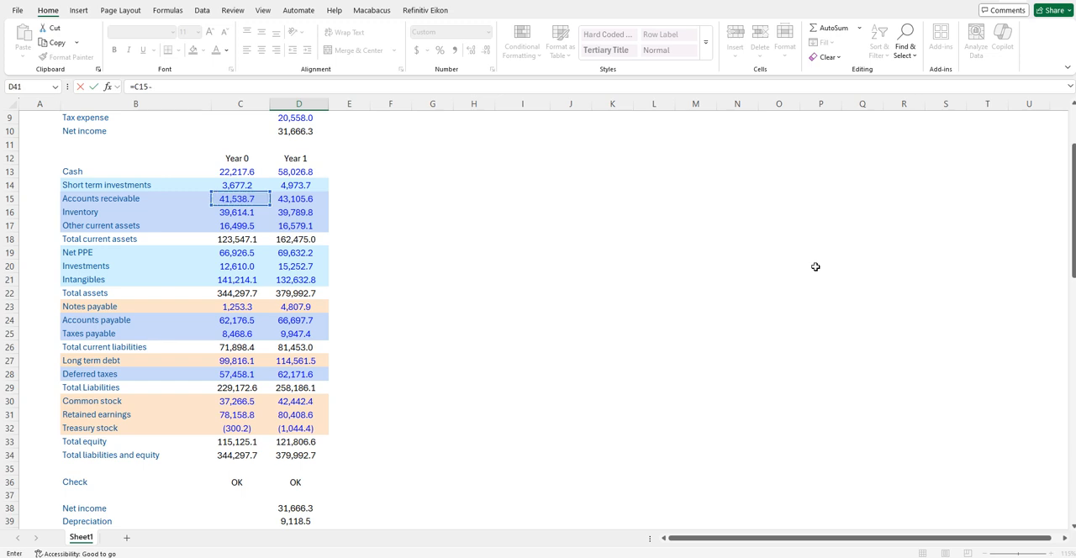
pyautogui.press('Up')
pyautogui.press('Up')
pyautogui.press('Up')
pyautogui.press('Up')
pyautogui.press('Up')
pyautogui.press('Up')
pyautogui.press('Up')
pyautogui.press('Up')
pyautogui.press('Up')
pyautogui.press('Up')
pyautogui.press('Up')
pyautogui.press('Up')
pyautogui.press('Up')
pyautogui.press('Up')
pyautogui.press('Up')
pyautogui.press('Up')
pyautogui.press('Up')
pyautogui.press('Up')
pyautogui.press('Up')
pyautogui.press('Up')
pyautogui.press('Up')
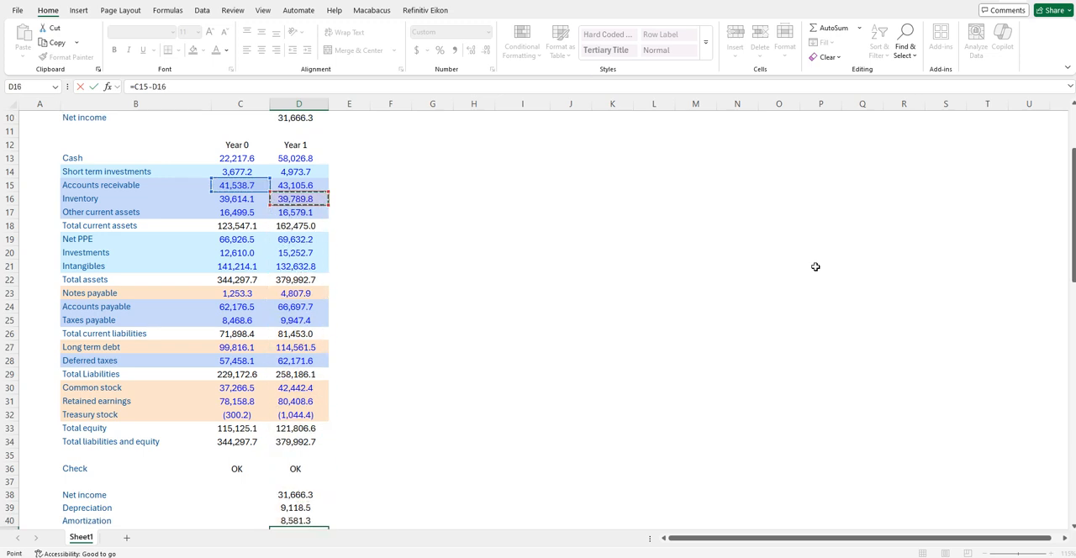
pyautogui.press('Return')
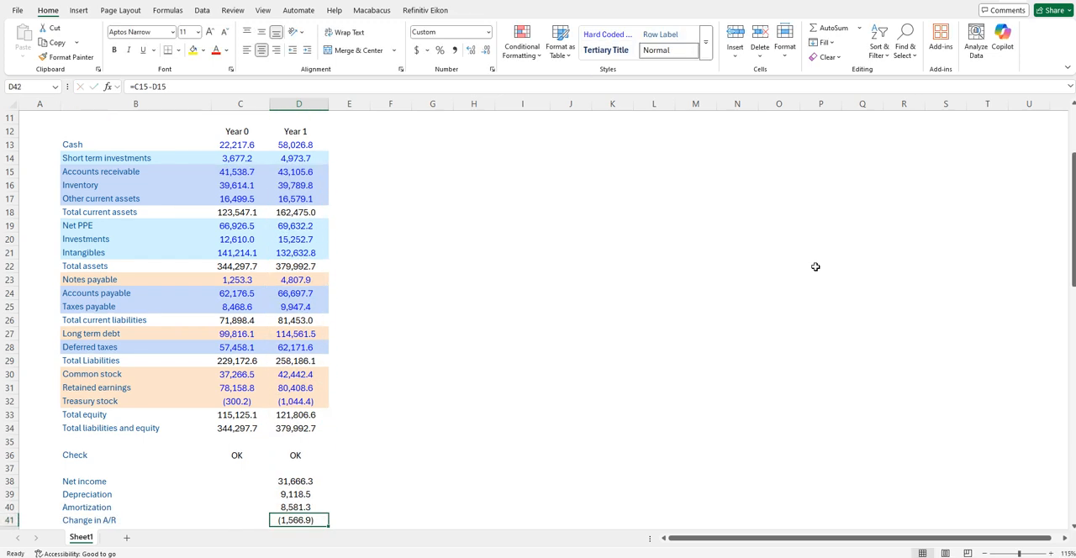
# - Fill the Change in A/R formula down from D41 through Change in Inventory and Change in other current assets in D43
pyautogui.scroll(-2, 815, 266)
pyautogui.press('Up')
pyautogui.hotkey('shift', 'Down')
pyautogui.hotkey('shift', 'Down')
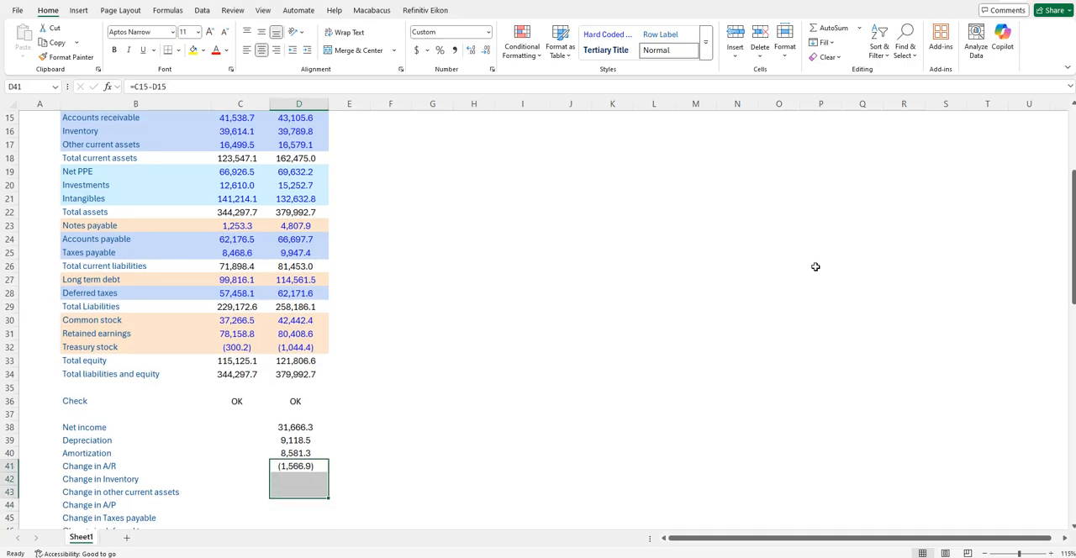
pyautogui.hotkey('ctrl', 'd')
# - Calculate Change in A/P in D44 as Year 1 minus Year 0 Accounts payable, =D24-C24
pyautogui.press('Down')
pyautogui.press('Down')
pyautogui.press('Down')
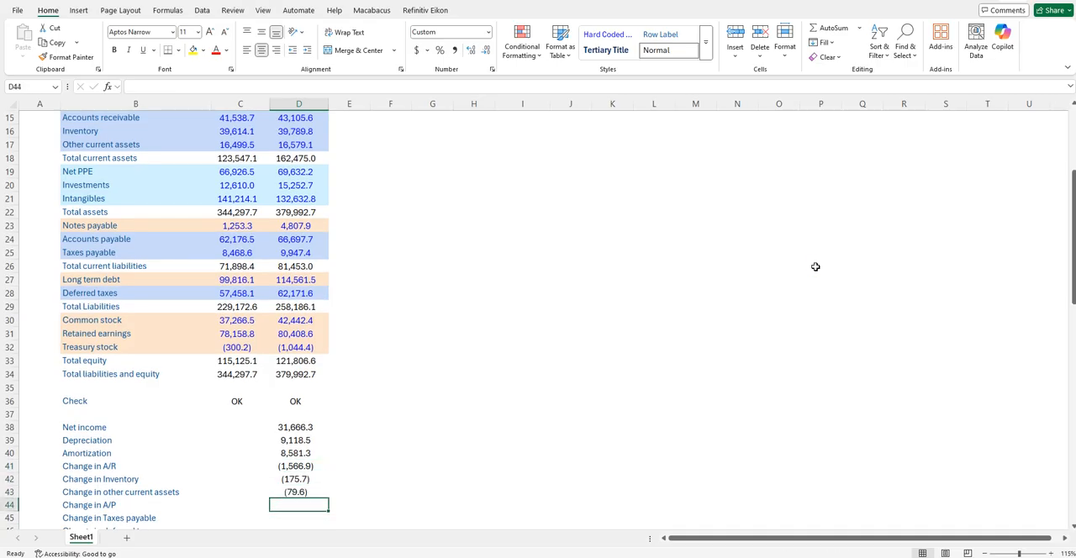
pyautogui.write('=')
pyautogui.press('Up')
pyautogui.press('Up')
pyautogui.press('Up')
pyautogui.press('Up')
pyautogui.press('Up')
pyautogui.press('Up')
pyautogui.press('Up')
pyautogui.press('Up')
pyautogui.press('Up')
pyautogui.press('Up')
pyautogui.press('Up')
pyautogui.press('Up')
pyautogui.press('Up')
pyautogui.press('Up')
pyautogui.press('Up')
pyautogui.press('Up')
pyautogui.press('Up')
pyautogui.press('Up')
pyautogui.press('Up')
pyautogui.press('Up')
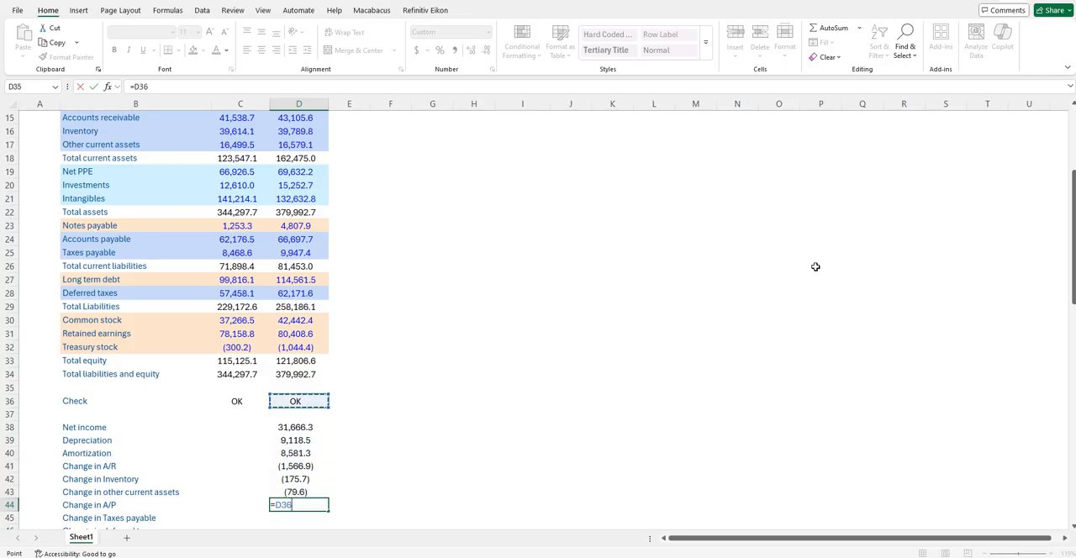
pyautogui.press('Up')
pyautogui.press('Up')
pyautogui.press('Down')
pyautogui.press('Down')
pyautogui.press('Down')
pyautogui.press('Down')
pyautogui.press('Down')
pyautogui.write('-')
pyautogui.press('Up')
pyautogui.press('Up')
pyautogui.press('Up')
pyautogui.press('Up')
pyautogui.press('Up')
pyautogui.press('Up')
pyautogui.press('Up')
pyautogui.press('Up')
pyautogui.press('Up')
pyautogui.press('Up')
pyautogui.press('Up')
pyautogui.press('Up')
pyautogui.press('Up')
pyautogui.press('Up')
pyautogui.press('Up')
pyautogui.press('Up')
pyautogui.press('Left')
pyautogui.press('Up')
pyautogui.press('Up')
pyautogui.press('Up')
pyautogui.press('Up')
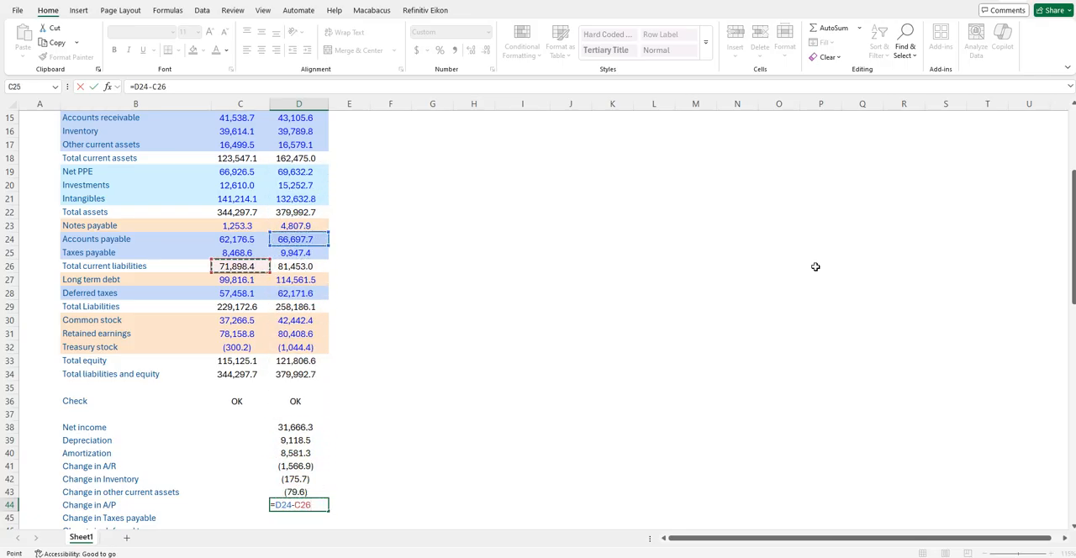
pyautogui.press('Return')
# - Fill the Change in A/P formula from D44 down to Change in Taxes payable in D45 and check the copied references
pyautogui.scroll(-1, 815, 266)
pyautogui.press('Up')
pyautogui.press('Down')
pyautogui.press('Down')
pyautogui.press('Down')
pyautogui.press('Up')
pyautogui.press('Up')
pyautogui.press('Up')
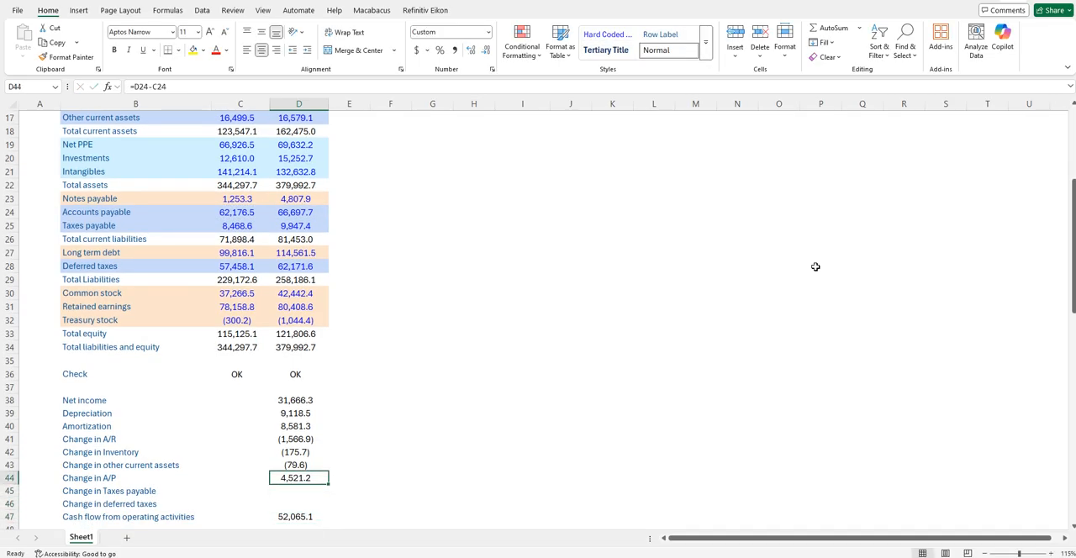
pyautogui.hotkey('shift', 'Down')
pyautogui.hotkey('ctrl', 'd')
pyautogui.press('Down')
pyautogui.press('Up')
pyautogui.press('Down')
pyautogui.press('F2')
pyautogui.press('Escape')
# - Calculate Change in deferred taxes in D46 as Year 1 minus Year 0 Deferred taxes, =D28-C28
pyautogui.press('Down')
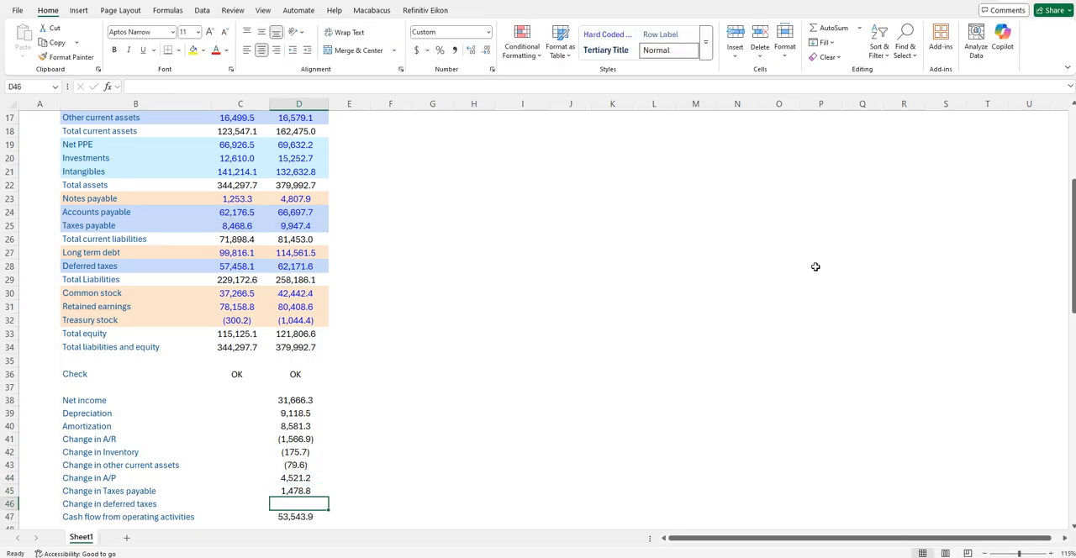
pyautogui.write('=')
pyautogui.press('Up')
pyautogui.press('Up')
pyautogui.press('Up')
pyautogui.press('Up')
pyautogui.press('Up')
pyautogui.press('Up')
pyautogui.press('Up')
pyautogui.press('Up')
pyautogui.press('Up')
pyautogui.press('Up')
pyautogui.press('Up')
pyautogui.press('Up')
pyautogui.press('Up')
pyautogui.press('Left')
pyautogui.press('Up')
pyautogui.press('Up')
pyautogui.press('Up')
pyautogui.press('Up')
pyautogui.press('Up')
pyautogui.press('Right')
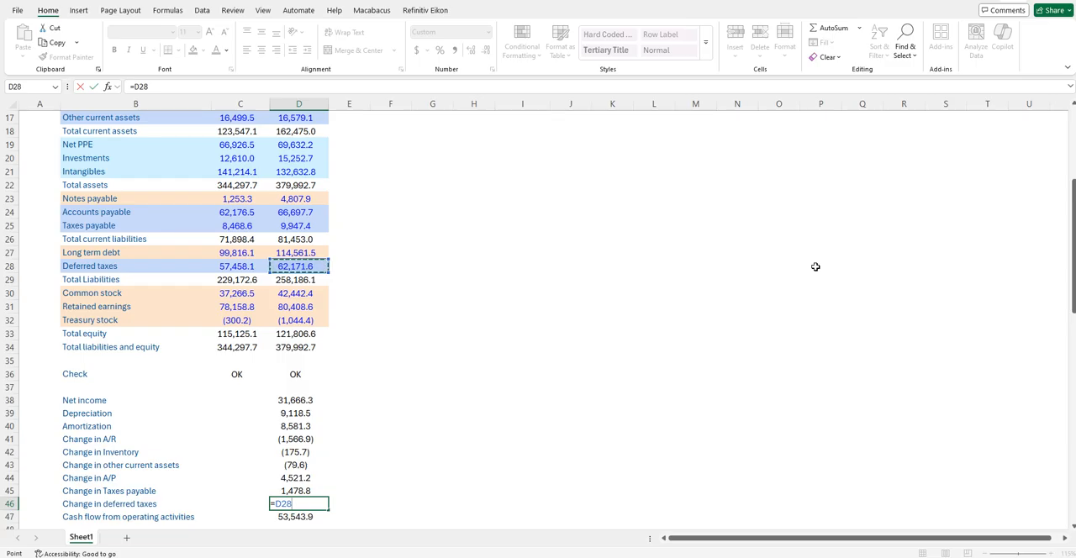
pyautogui.write('-')
pyautogui.press('Up')
pyautogui.press('Up')
pyautogui.press('Up')
pyautogui.press('Up')
pyautogui.press('Up')
pyautogui.press('Up')
pyautogui.press('Up')
pyautogui.press('Up')
pyautogui.press('Up')
pyautogui.press('Up')
pyautogui.press('Up')
pyautogui.press('Up')
pyautogui.press('Up')
pyautogui.press('Left')
pyautogui.press('Up')
pyautogui.press('Up')
pyautogui.press('Up')
pyautogui.press('Up')
pyautogui.press('Up')
pyautogui.hotkey('ctrl', 'Return')
# - Review the Cash flow from operating activities total in row 47 and the investing activity lines beneath it
pyautogui.press('Down')
pyautogui.press('Down')
pyautogui.press('Down')
pyautogui.press('Down')
pyautogui.press('Down')
pyautogui.press('Down')
pyautogui.press('Up')
pyautogui.press('Up')
pyautogui.press('Up')
pyautogui.press('Up')
pyautogui.press('Left')
pyautogui.press('Up')
pyautogui.press('Left')
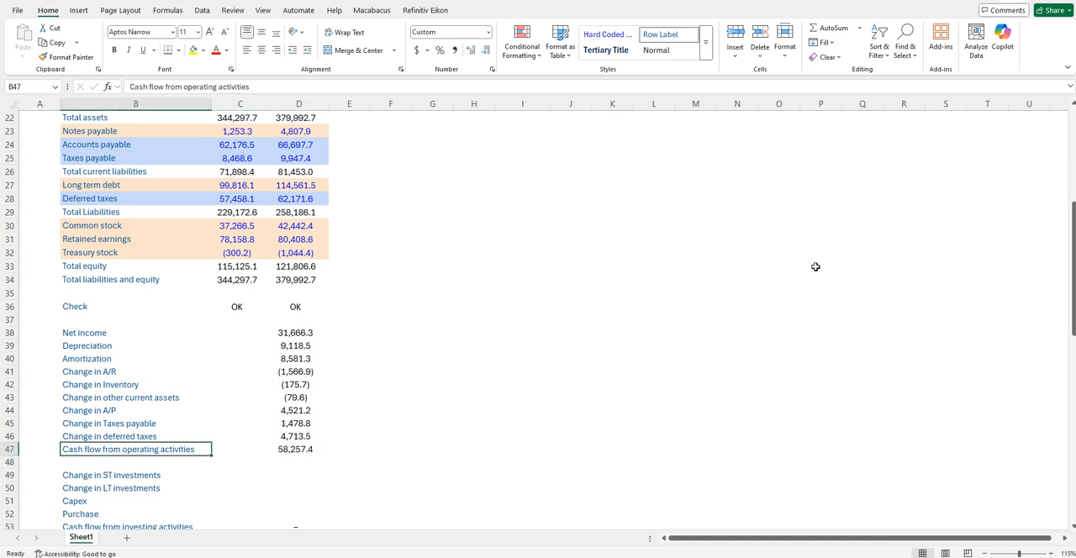
pyautogui.press('Right')
pyautogui.press('Right')
pyautogui.press('Down')
pyautogui.press('Down')
pyautogui.press('Down')
pyautogui.press('Down')
pyautogui.press('Down')
pyautogui.press('Down')
pyautogui.press('Down')
pyautogui.press('Down')
# - Calculate Change in ST investments in D49 as Year 0 minus Year 1 Short term investments, =C14-D14
pyautogui.press('Up')
pyautogui.press('Up')
pyautogui.press('Up')
pyautogui.press('Up')
pyautogui.press('Up')
pyautogui.press('Up')
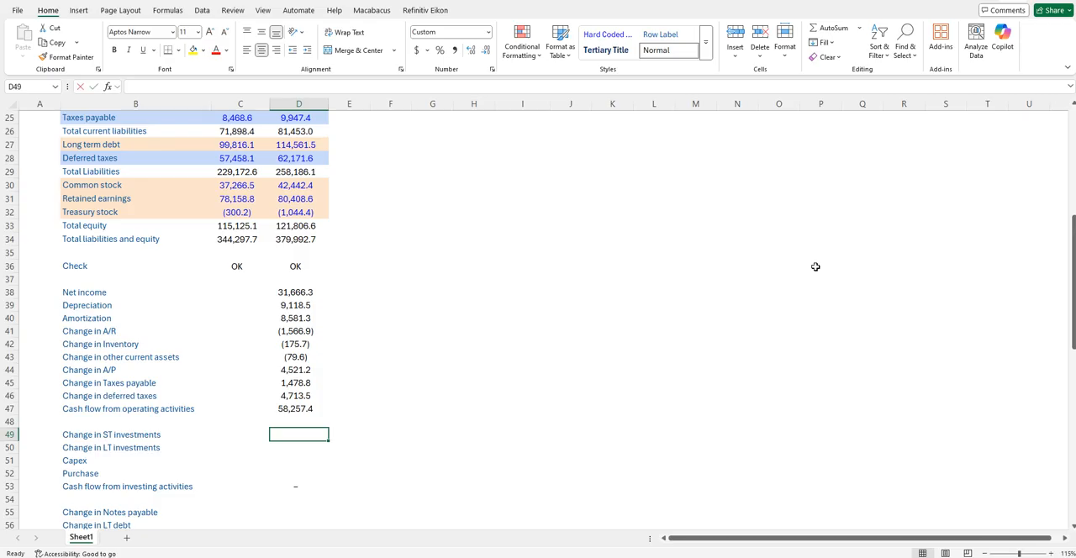
pyautogui.write('=')
pyautogui.press('Up')
pyautogui.press('Up')
pyautogui.press('Up')
pyautogui.press('Up')
pyautogui.press('Up')
pyautogui.press('Up')
pyautogui.press('Up')
pyautogui.press('Up')
pyautogui.press('Up')
pyautogui.press('Up')
pyautogui.press('Up')
pyautogui.press('Up')
pyautogui.press('Up')
pyautogui.press('Up')
pyautogui.press('Up')
pyautogui.press('Up')
pyautogui.press('Up')
pyautogui.press('Up')
pyautogui.press('Up')
pyautogui.press('Up')
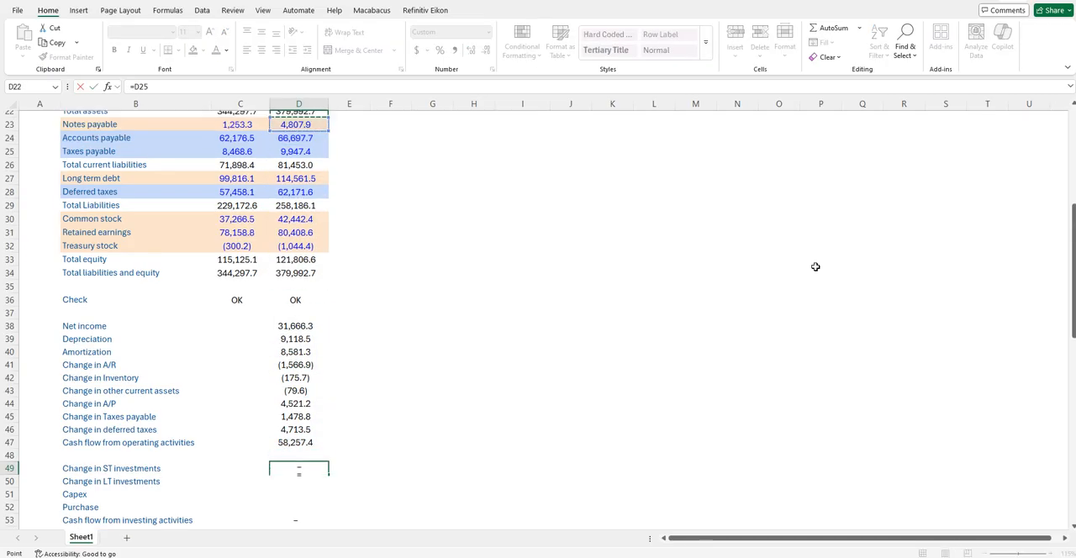
pyautogui.press('Up')
pyautogui.press('Up')
pyautogui.press('Up')
pyautogui.press('Up')
pyautogui.press('Up')
pyautogui.press('Up')
pyautogui.press('Up')
pyautogui.press('Up')
pyautogui.press('Up')
pyautogui.press('Left')
pyautogui.write('-')
pyautogui.press('Up')
pyautogui.press('Up')
pyautogui.press('Up')
pyautogui.press('Up')
pyautogui.press('Up')
pyautogui.press('Up')
pyautogui.press('Up')
pyautogui.press('Up')
pyautogui.press('Up')
pyautogui.press('Up')
pyautogui.press('Up')
pyautogui.press('Up')
pyautogui.press('Up')
pyautogui.press('Up')
pyautogui.press('Up')
pyautogui.press('Up')
pyautogui.press('Up')
pyautogui.press('Up')
pyautogui.press('Up')
pyautogui.press('Up')
pyautogui.press('Up')
pyautogui.press('Up')
pyautogui.press('Up')
pyautogui.press('Up')
pyautogui.press('Up')
pyautogui.press('Up')
pyautogui.press('Up')
pyautogui.press('Up')
pyautogui.press('Up')
pyautogui.press('Up')
pyautogui.press('Up')
pyautogui.press('Up')
pyautogui.press('Down')
pyautogui.press('Down')
pyautogui.press('Return')
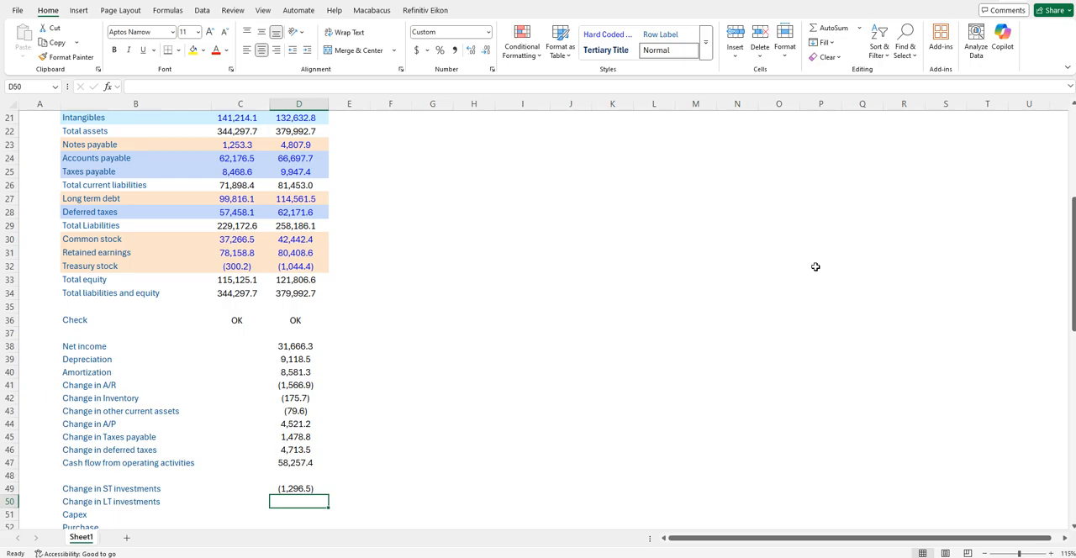
# - Calculate Change in LT investments in D50 as Year 0 minus Year 1 Investments, =C20-D20
pyautogui.write('=')
pyautogui.press('Up')
pyautogui.press('Up')
pyautogui.press('Up')
pyautogui.press('Up')
pyautogui.press('Up')
pyautogui.press('Up')
pyautogui.press('Up')
pyautogui.press('Up')
pyautogui.press('Up')
pyautogui.press('Up')
pyautogui.press('Up')
pyautogui.press('Up')
pyautogui.press('Up')
pyautogui.press('Up')
pyautogui.press('Up')
pyautogui.press('Up')
pyautogui.press('Up')
pyautogui.press('Up')
pyautogui.press('Up')
pyautogui.press('Up')
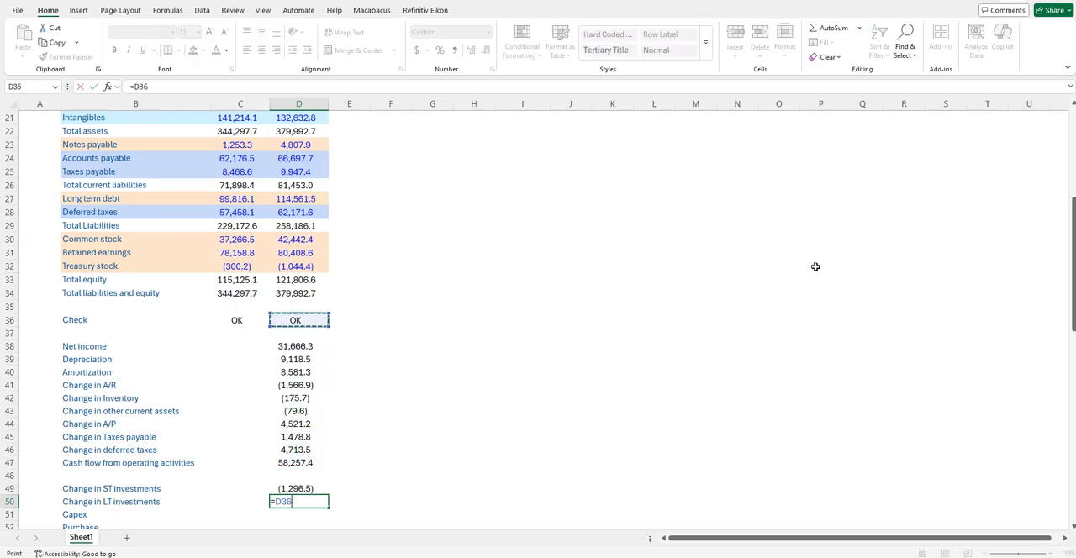
pyautogui.press('Up')
pyautogui.press('Up')
pyautogui.press('Up')
pyautogui.press('Up')
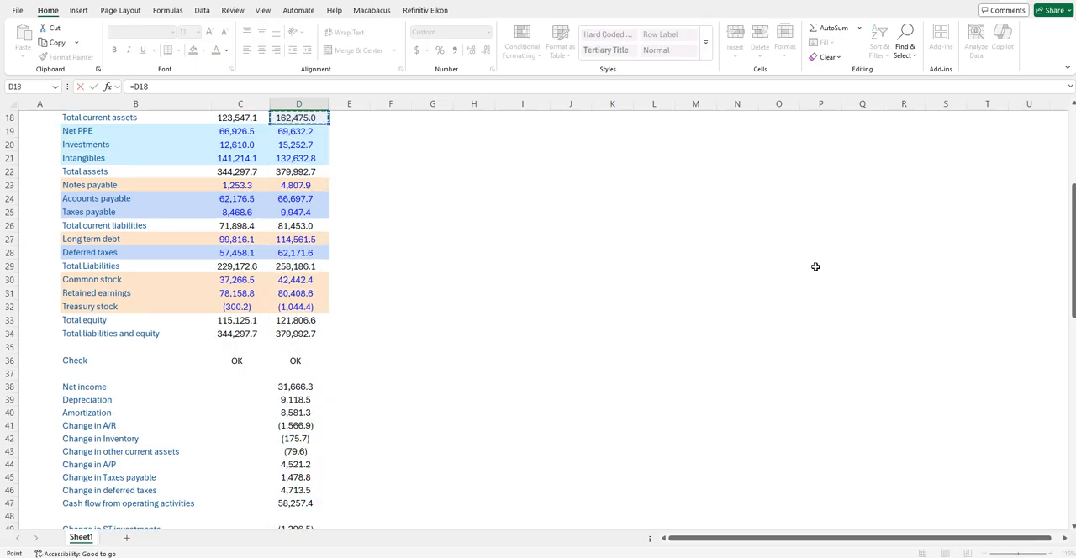
pyautogui.press('Up')
pyautogui.press('Up')
pyautogui.press('Up')
pyautogui.press('Down')
pyautogui.press('Down')
pyautogui.press('Down')
pyautogui.press('Down')
pyautogui.press('Left')
pyautogui.press('Down')
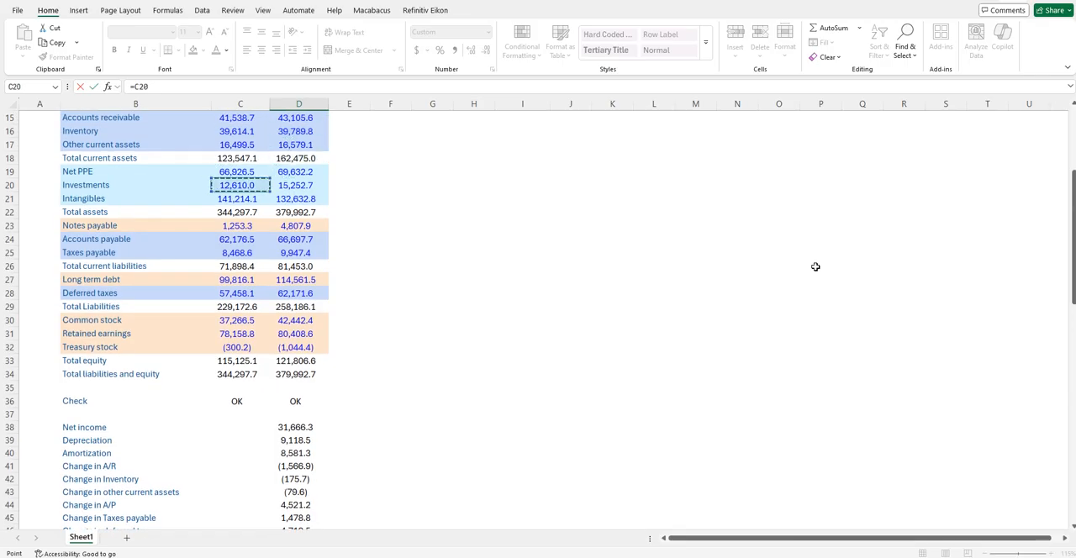
pyautogui.write('-')
pyautogui.press('Up')
pyautogui.press('Up')
pyautogui.press('Up')
pyautogui.press('Up')
pyautogui.press('Up')
pyautogui.press('Up')
pyautogui.press('Up')
pyautogui.press('Up')
pyautogui.press('Up')
pyautogui.press('Up')
pyautogui.press('Up')
pyautogui.press('Up')
pyautogui.press('Up')
pyautogui.press('Up')
pyautogui.press('Up')
pyautogui.press('Up')
pyautogui.press('Up')
pyautogui.press('Up')
pyautogui.press('Up')
pyautogui.press('Up')
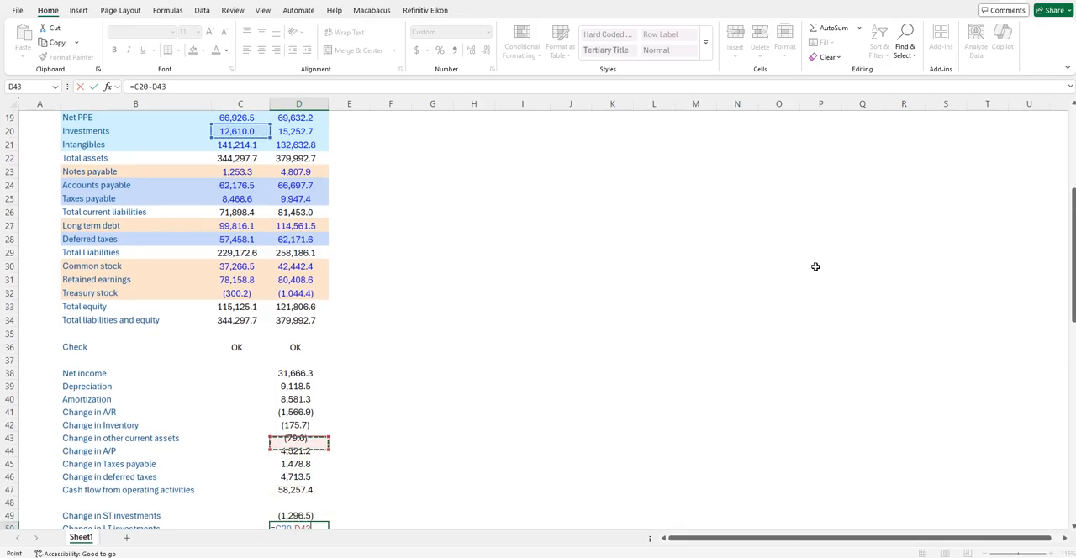
pyautogui.hotkey('ctrl', 'Return')
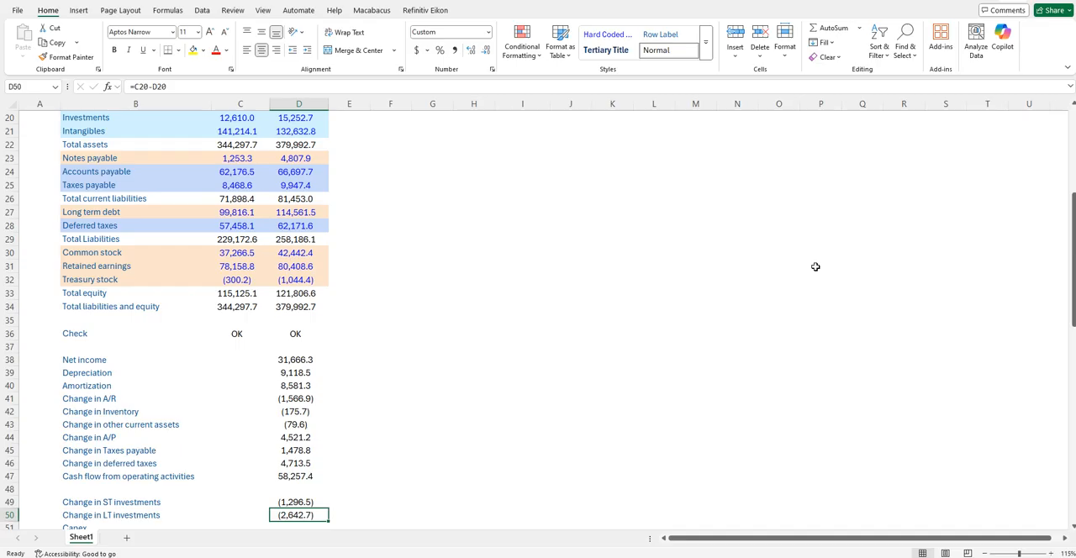
# - Examine the Year 0 and Year 1 balances of the long-term asset rows from Net PPE to Intangibles
pyautogui.press('Down')
pyautogui.press('Up')
pyautogui.press('Up')
pyautogui.press('Up')
pyautogui.press('Up')
pyautogui.press('Up')
pyautogui.press('Up')
pyautogui.press('Up')
pyautogui.press('Up')
pyautogui.press('Up')
pyautogui.press('Up')
pyautogui.press('Up')
pyautogui.press('Up')
pyautogui.press('Up')
pyautogui.press('Up')
pyautogui.press('Up')
pyautogui.press('Up')
pyautogui.press('Up')
pyautogui.press('Up')
pyautogui.press('Up')
pyautogui.press('Up')
pyautogui.press('Up')
pyautogui.press('Up')
pyautogui.press('Up')
pyautogui.press('Up')
pyautogui.press('Up')
pyautogui.press('Up')
pyautogui.press('Up')
pyautogui.press('Up')
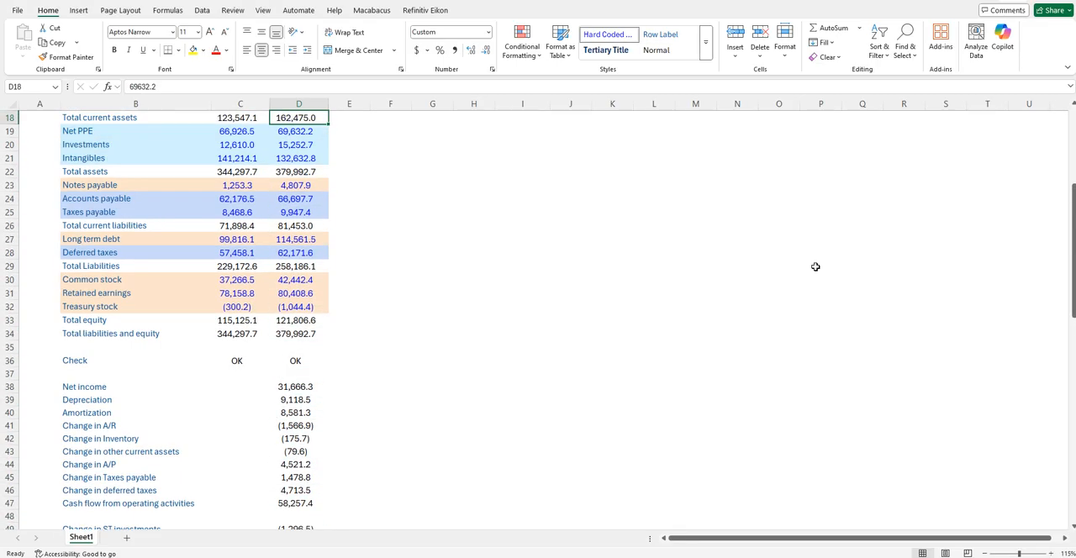
pyautogui.press('Left')
pyautogui.press('Down')
pyautogui.press('Left')
pyautogui.press('Down')
pyautogui.press('Up')
pyautogui.press('Down')
pyautogui.press('Down')
pyautogui.press('Right')
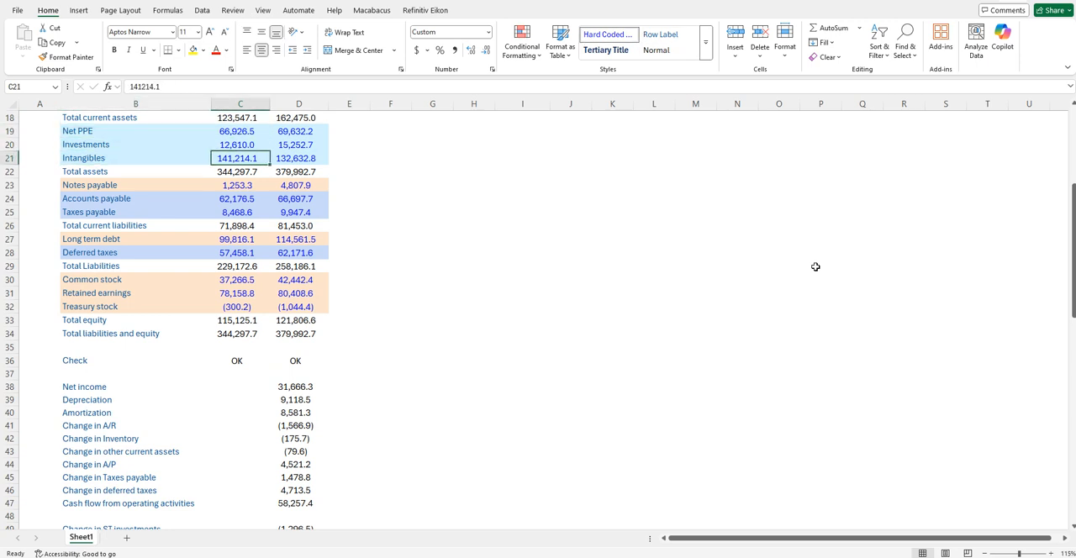
pyautogui.press('Right')
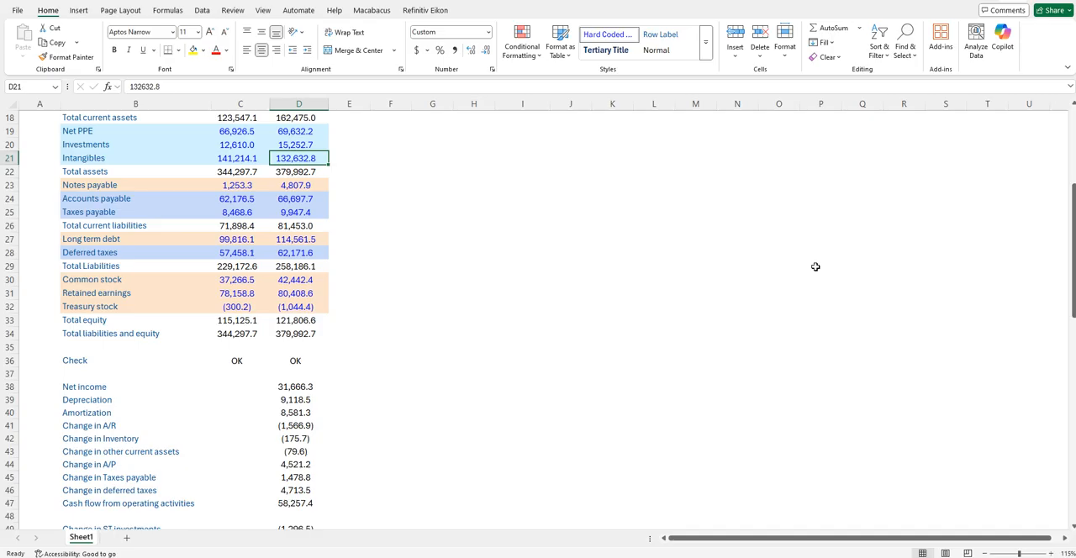
# - Review the balance sheet's liability and equity rows down to Treasury stock and compare them with the long-term asset rows
pyautogui.press('Right')
pyautogui.press('Down')
pyautogui.press('Down')
pyautogui.press('Down')
pyautogui.press('Down')
pyautogui.press('Down')
pyautogui.press('Down')
pyautogui.press('Down')
pyautogui.press('Down')
pyautogui.press('Down')
pyautogui.press('Down')
pyautogui.press('Down')
pyautogui.press('Down')
pyautogui.press('Down')
pyautogui.press('Down')
pyautogui.press('Down')
pyautogui.press('Down')
pyautogui.press('Down')
pyautogui.press('Down')
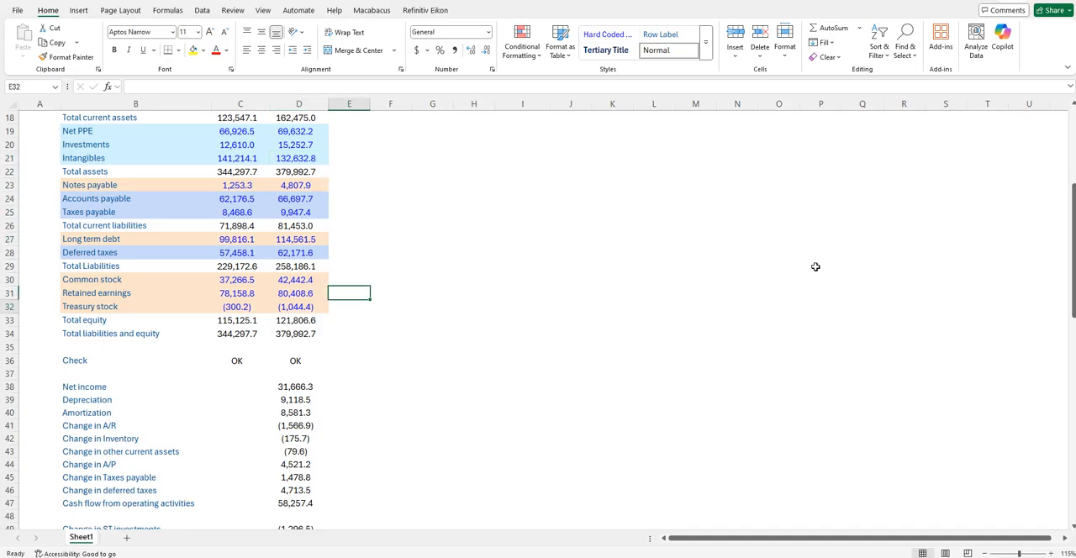
pyautogui.press('Up')
pyautogui.press('Up')
pyautogui.press('Up')
pyautogui.press('Up')
pyautogui.press('Up')
pyautogui.press('Up')
pyautogui.press('Up')
pyautogui.press('Up')
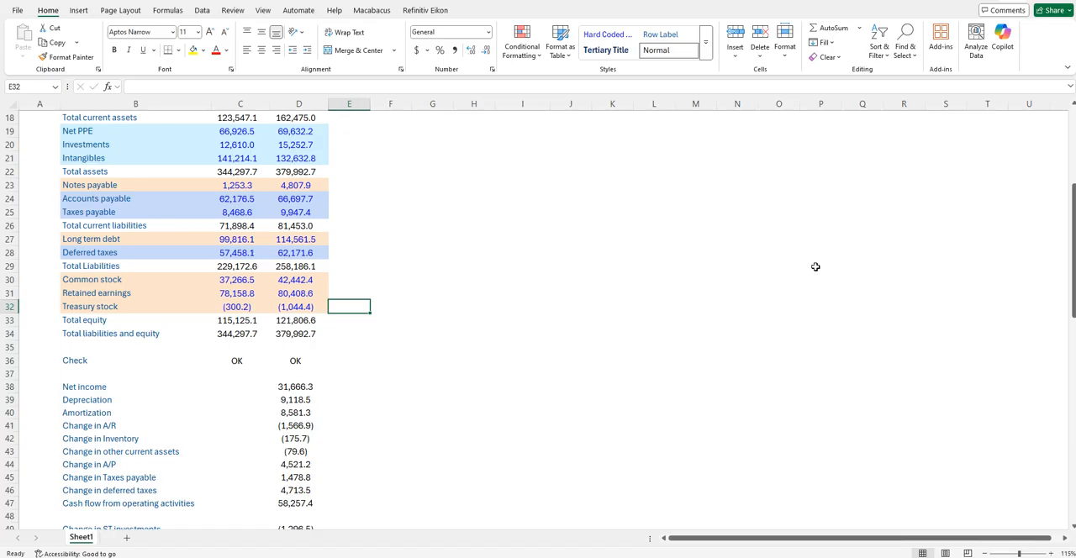
pyautogui.press('Down')
pyautogui.press('Down')
pyautogui.press('Down')
pyautogui.press('Down')
pyautogui.press('Down')
pyautogui.press('Down')
pyautogui.press('Down')
pyautogui.press('Down')
pyautogui.press('Down')
pyautogui.press('Down')
pyautogui.press('Down')
pyautogui.press('Down')
pyautogui.press('Down')
pyautogui.press('Down')
pyautogui.press('Down')
pyautogui.press('Down')
pyautogui.press('Up')
pyautogui.press('Up')
pyautogui.press('Up')
pyautogui.press('Up')
pyautogui.press('Up')
pyautogui.press('Up')
pyautogui.press('Up')
pyautogui.press('Up')
pyautogui.press('Up')
pyautogui.press('Up')
pyautogui.press('Up')
pyautogui.press('Up')
pyautogui.press('Up')
pyautogui.press('Up')
pyautogui.press('Up')
pyautogui.press('Up')
pyautogui.press('Up')
pyautogui.press('Up')
pyautogui.press('Up')
pyautogui.press('Up')
pyautogui.press('Up')
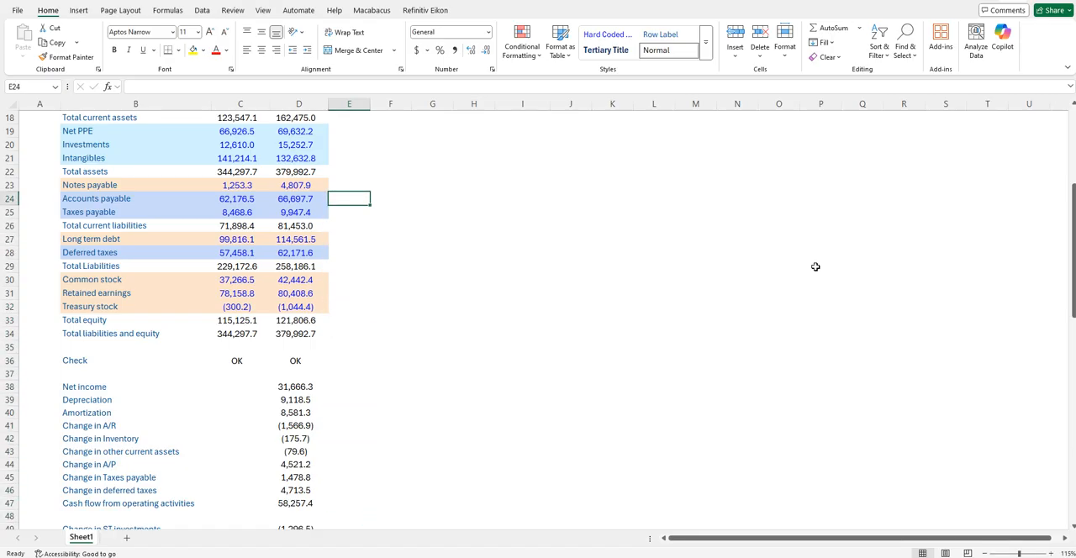
pyautogui.press('Left')
pyautogui.press('Up')
pyautogui.press('Up')
pyautogui.press('Up')
pyautogui.press('Up')
pyautogui.press('Up')
pyautogui.press('Left')
pyautogui.press('Right')
pyautogui.press('Down')
# - Link Capex in D51 to the Capex line of the Net PP&E roll-forward with the sign reversed, =D65*-1
pyautogui.press('Left')
pyautogui.press('Down')
pyautogui.press('Down')
pyautogui.press('Down')
pyautogui.press('Down')
pyautogui.press('Down')
pyautogui.press('Down')
pyautogui.press('Down')
pyautogui.press('Down')
pyautogui.press('Down')
pyautogui.press('Down')
pyautogui.press('Down')
pyautogui.press('Down')
pyautogui.press('Down')
pyautogui.press('Down')
pyautogui.press('Down')
pyautogui.press('Down')
pyautogui.press('Down')
pyautogui.press('Down')
pyautogui.press('Down')
pyautogui.press('Down')
pyautogui.press('Down')
pyautogui.press('Down')
pyautogui.press('Down')
pyautogui.press('Down')
pyautogui.press('Down')
pyautogui.press('Down')
pyautogui.press('Down')
pyautogui.press('Down')
pyautogui.press('Down')
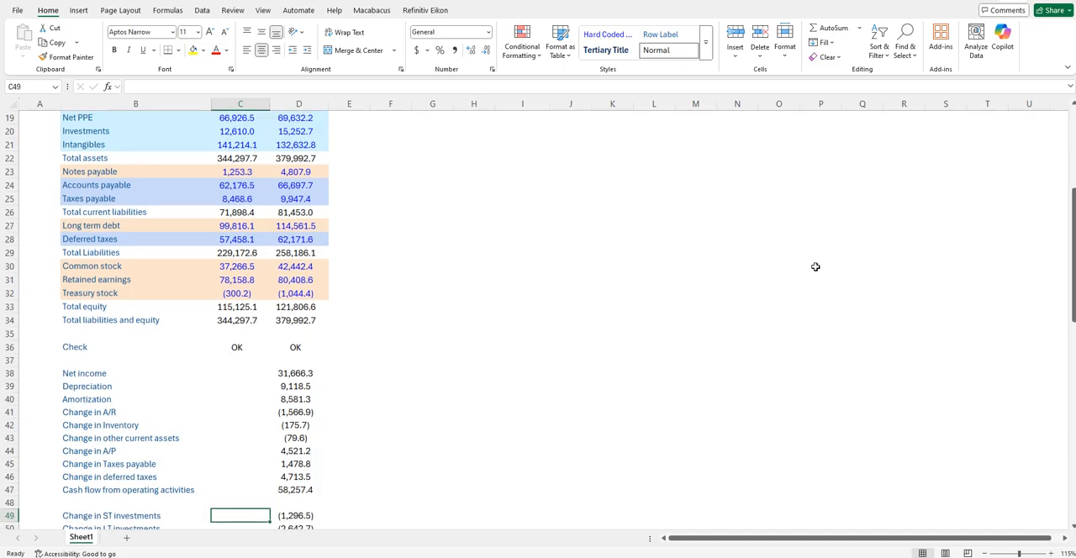
pyautogui.press('Down')
pyautogui.press('Down')
pyautogui.press('Down')
pyautogui.press('Down')
pyautogui.press('Down')
pyautogui.press('Down')
pyautogui.press('Down')
pyautogui.press('Down')
pyautogui.press('Right')
pyautogui.press('Up')
pyautogui.press('Up')
pyautogui.press('Up')
pyautogui.press('Up')
pyautogui.press('Up')
pyautogui.press('Up')
pyautogui.write('=')
pyautogui.press('Down')
pyautogui.press('Down')
pyautogui.press('Down')
pyautogui.press('Down')
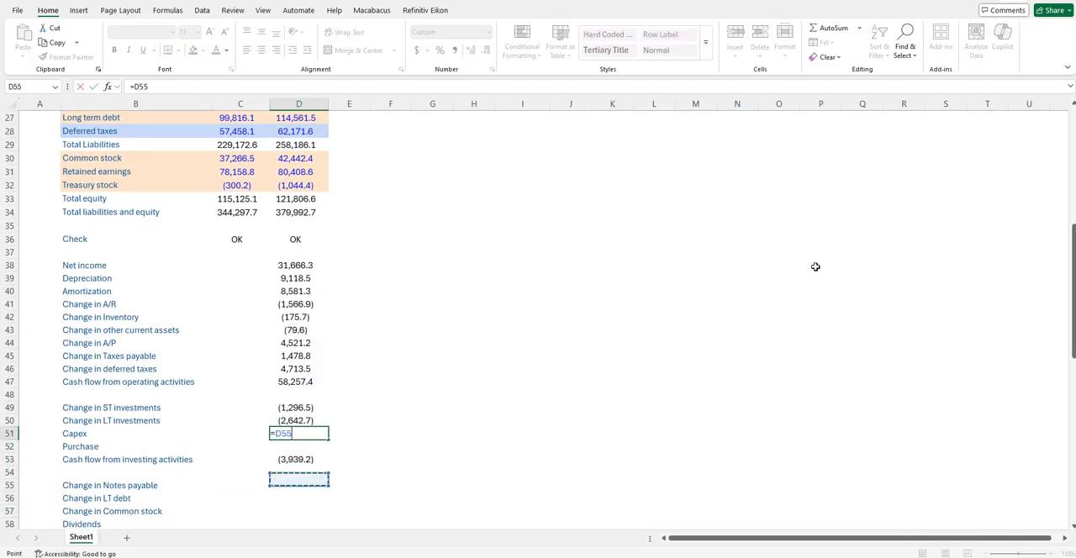
pyautogui.press('Down')
pyautogui.press('Down')
pyautogui.press('Down')
pyautogui.press('Down')
pyautogui.press('Down')
pyautogui.press('Down')
pyautogui.press('Down')
pyautogui.press('Down')
pyautogui.press('Down')
pyautogui.press('Down')
pyautogui.press('Down')
pyautogui.press('Down')
pyautogui.press('Down')
pyautogui.press('Down')
pyautogui.press('Down')
pyautogui.press('Down')
pyautogui.press('Down')
pyautogui.press('Down')
pyautogui.press('Down')
pyautogui.press('Down')
pyautogui.press('Up')
pyautogui.press('Up')
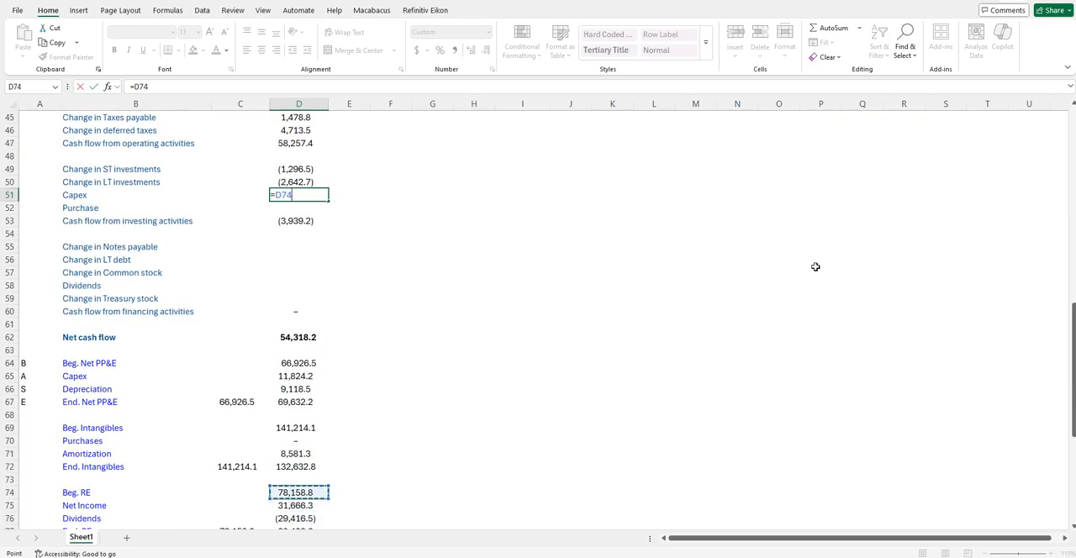
pyautogui.press('Down')
pyautogui.press('Down')
pyautogui.press('Down')
pyautogui.press('Up')
pyautogui.press('Up')
pyautogui.press('Up')
pyautogui.press('Up')
pyautogui.press('Up')
pyautogui.press('Up')
pyautogui.press('Up')
pyautogui.press('Up')
pyautogui.press('Up')
pyautogui.press('Up')
pyautogui.press('Up')
pyautogui.press('Up')
pyautogui.write('*-')
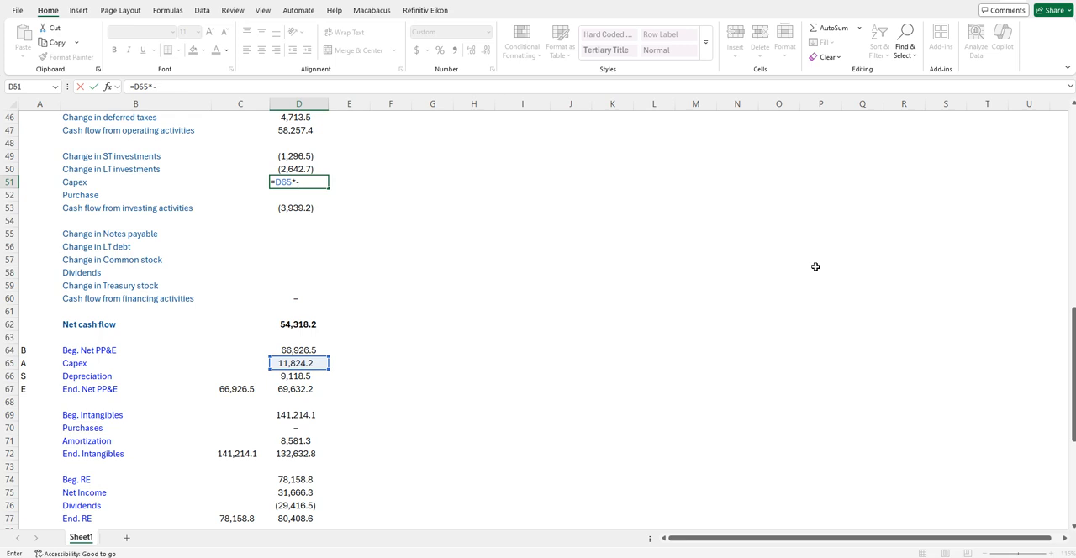
pyautogui.write('1')
pyautogui.hotkey('ctrl', 'Return')
# - Link Purchase in D52 to the Purchases line of the Intangibles roll-forward with the sign reversed, =D70*-1
pyautogui.press('Down')
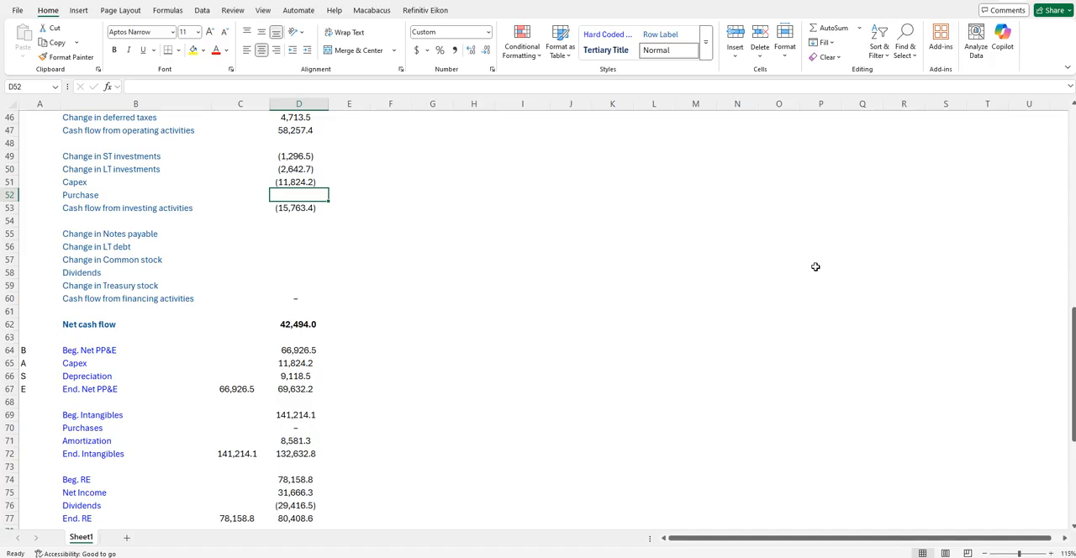
pyautogui.write('=')
pyautogui.press('Down')
pyautogui.press('Down')
pyautogui.press('Down')
pyautogui.press('Down')
pyautogui.press('Down')
pyautogui.press('Down')
pyautogui.press('Down')
pyautogui.press('Down')
pyautogui.press('Down')
pyautogui.press('Down')
pyautogui.press('Down')
pyautogui.press('Down')
pyautogui.press('Down')
pyautogui.press('Down')
pyautogui.press('Down')
pyautogui.press('Down')
pyautogui.press('Down')
pyautogui.press('Down')
pyautogui.write('*-')
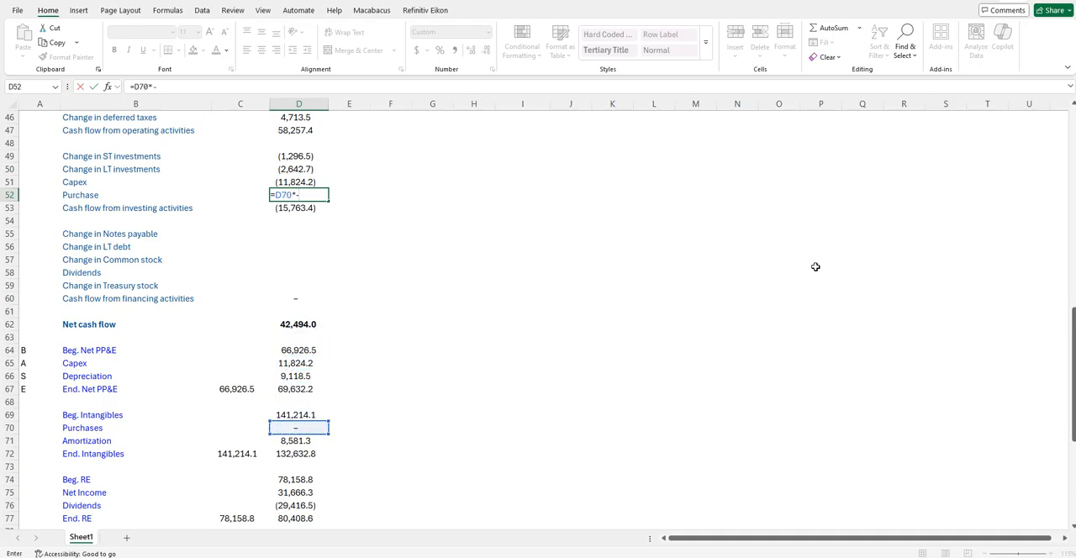
pyautogui.write('1')
pyautogui.press('Return')
# - Calculate Change in Notes payable in D55 as Year 1 minus Year 0 Notes payable, =D23-C23
pyautogui.press('Down')
pyautogui.press('Down')
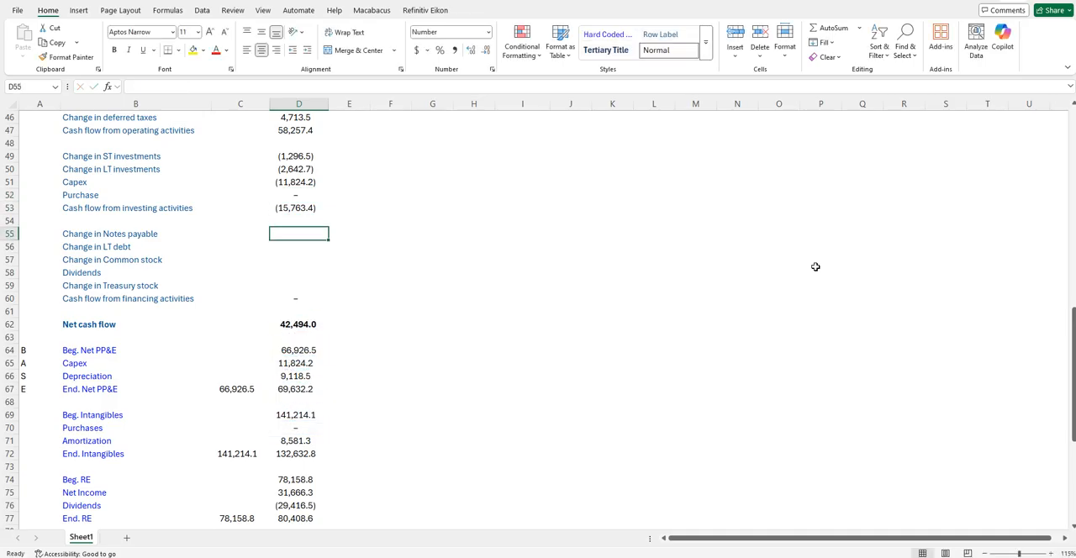
pyautogui.write('=')
pyautogui.press('Down')
pyautogui.press('Down')
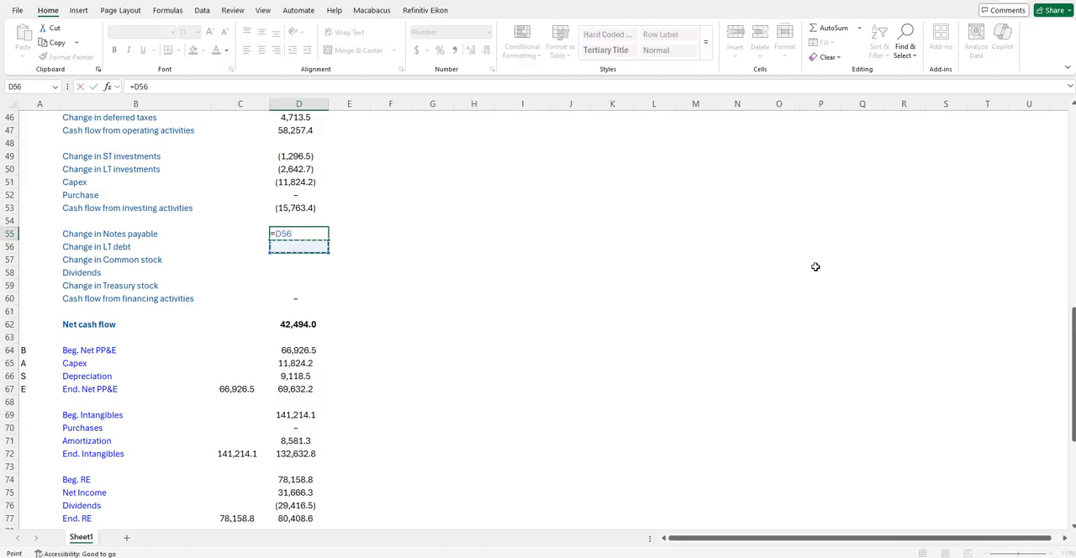
pyautogui.press('Down')
pyautogui.press('Down')
pyautogui.press('Down')
pyautogui.press('Up')
pyautogui.press('Up')
pyautogui.press('Up')
pyautogui.press('Up')
pyautogui.press('Up')
pyautogui.press('Up')
pyautogui.press('Up')
pyautogui.press('Up')
pyautogui.press('Up')
pyautogui.press('Up')
pyautogui.press('Up')
pyautogui.press('Up')
pyautogui.press('Up')
pyautogui.press('Up')
pyautogui.press('Up')
pyautogui.press('Up')
pyautogui.press('Up')
pyautogui.press('Up')
pyautogui.press('Up')
pyautogui.press('Up')
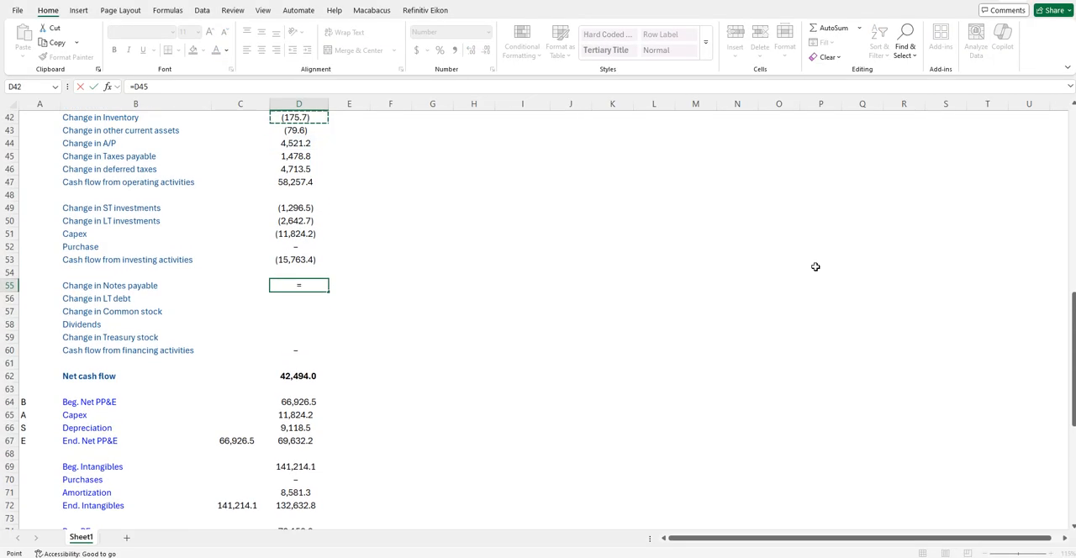
pyautogui.press('Up')
pyautogui.press('Up')
pyautogui.press('Up')
pyautogui.press('Up')
pyautogui.press('Up')
pyautogui.press('Up')
pyautogui.press('Up')
pyautogui.press('Up')
pyautogui.press('Up')
pyautogui.press('Up')
pyautogui.press('Up')
pyautogui.press('Up')
pyautogui.press('Up')
pyautogui.press('Up')
pyautogui.press('Up')
pyautogui.press('Up')
pyautogui.press('Up')
pyautogui.press('Up')
pyautogui.press('Up')
pyautogui.press('Up')
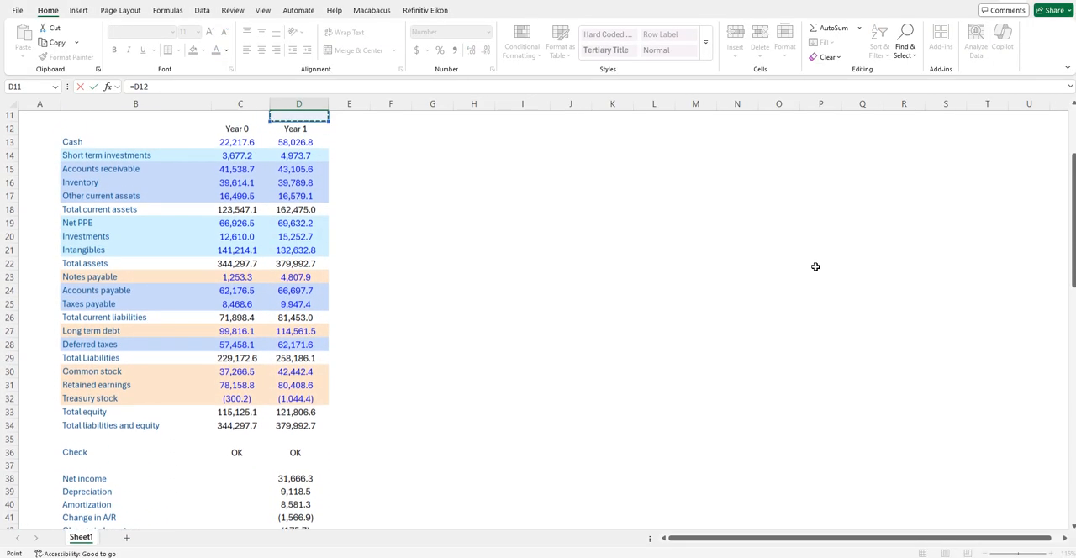
pyautogui.press('Down')
pyautogui.press('Down')
pyautogui.press('Down')
pyautogui.press('Down')
pyautogui.press('Down')
pyautogui.press('Down')
pyautogui.press('Down')
pyautogui.press('Down')
pyautogui.press('Down')
pyautogui.press('Down')
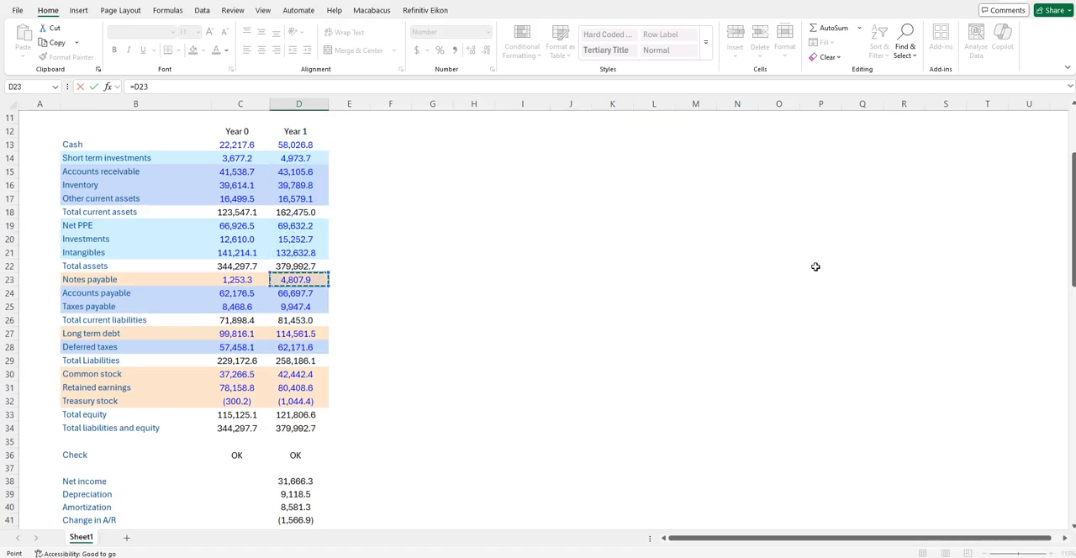
pyautogui.write('-')
pyautogui.press('Up')
pyautogui.press('Up')
pyautogui.press('Up')
pyautogui.press('Up')
pyautogui.press('Up')
pyautogui.press('Up')
pyautogui.press('Up')
pyautogui.press('Up')
pyautogui.press('Up')
pyautogui.press('Up')
pyautogui.press('Up')
pyautogui.press('Up')
pyautogui.press('Up')
pyautogui.press('Up')
pyautogui.press('Up')
pyautogui.press('Up')
pyautogui.press('Up')
pyautogui.press('Up')
pyautogui.press('Up')
pyautogui.press('Up')
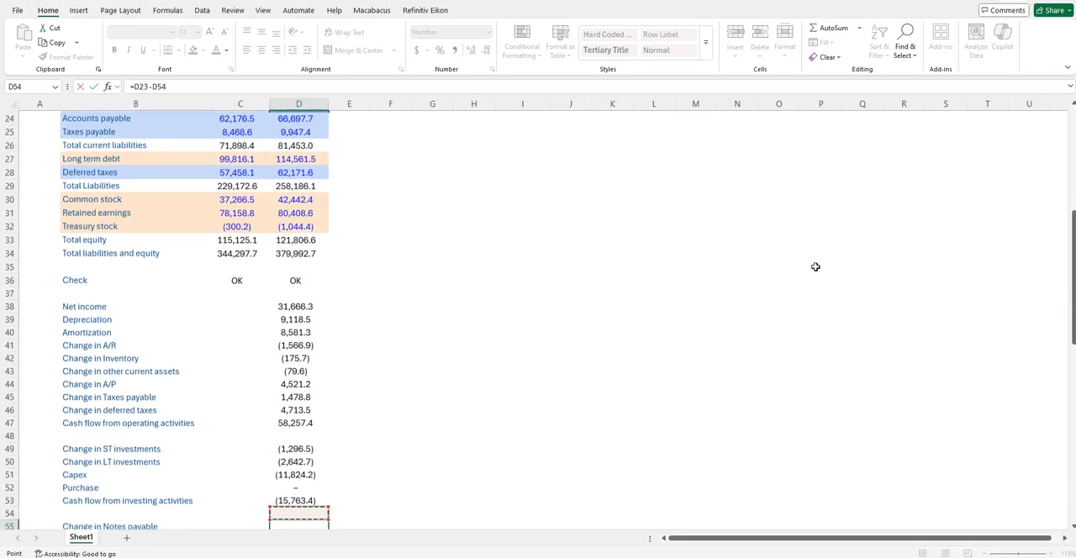
pyautogui.press('Up')
pyautogui.press('Up')
pyautogui.press('Up')
pyautogui.press('Up')
pyautogui.press('Up')
pyautogui.press('Up')
pyautogui.press('Up')
pyautogui.press('Up')
pyautogui.press('Up')
pyautogui.press('Up')
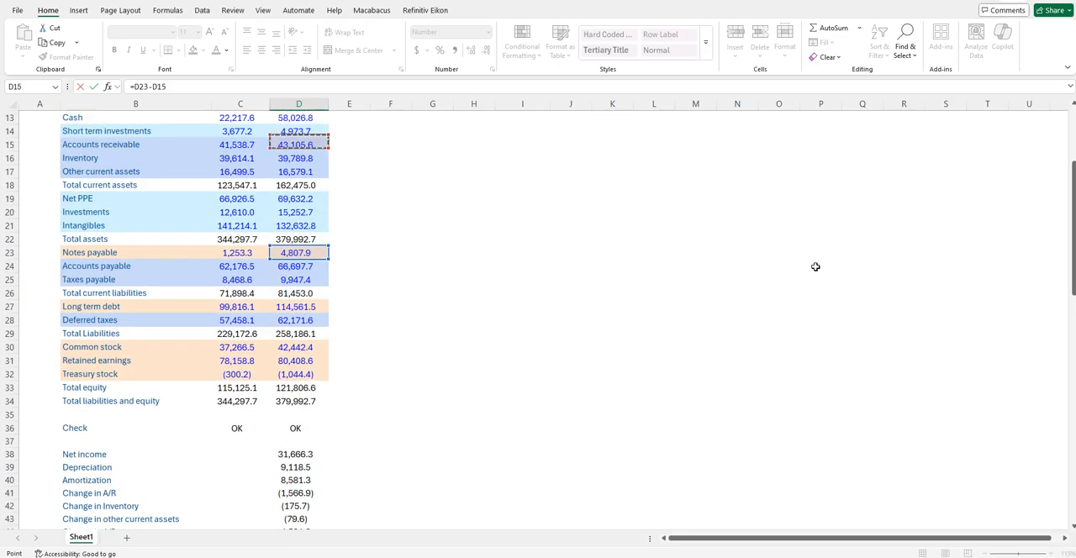
pyautogui.press('Down')
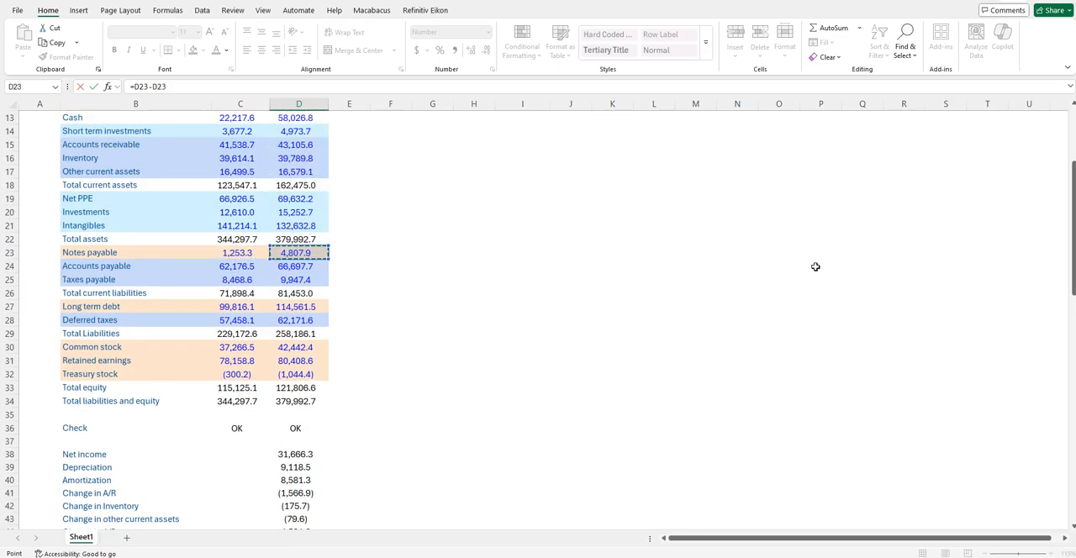
pyautogui.press('Left')
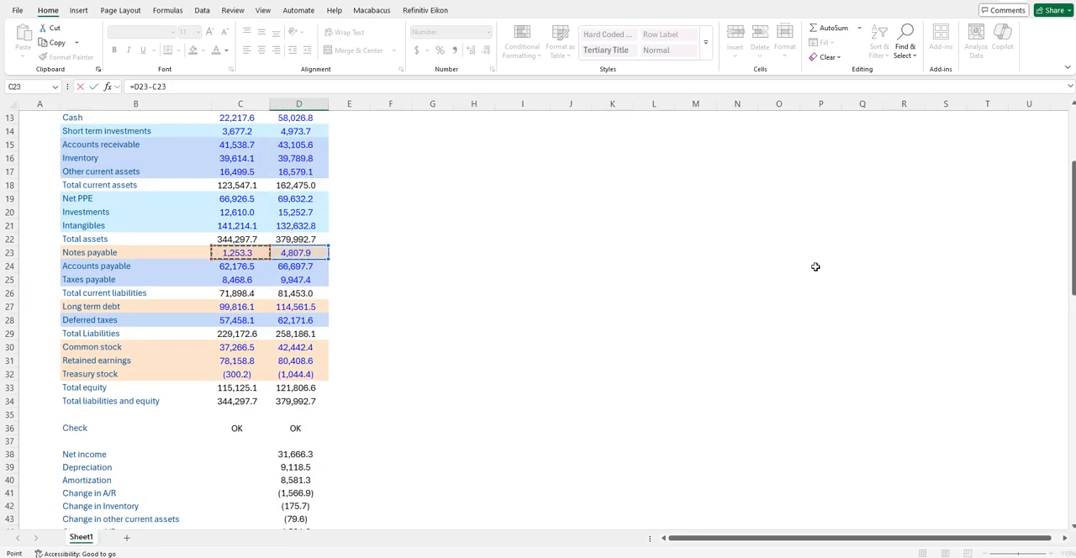
pyautogui.press('Return')
# - Calculate Change in LT debt in D56 as Year 1 minus Year 0 Long term debt, =D27-C27
pyautogui.press('Down')
pyautogui.press('Down')
pyautogui.press('Down')
pyautogui.press('Down')
pyautogui.press('Down')
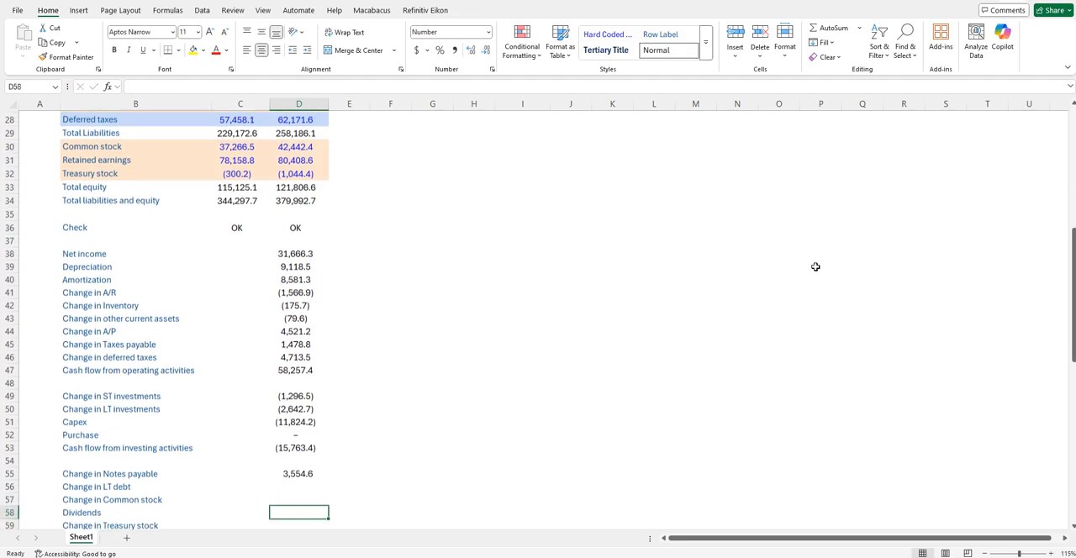
pyautogui.press('Up')
pyautogui.press('Up')
pyautogui.press('Up')
pyautogui.press('Up')
pyautogui.press('Up')
pyautogui.press('Up')
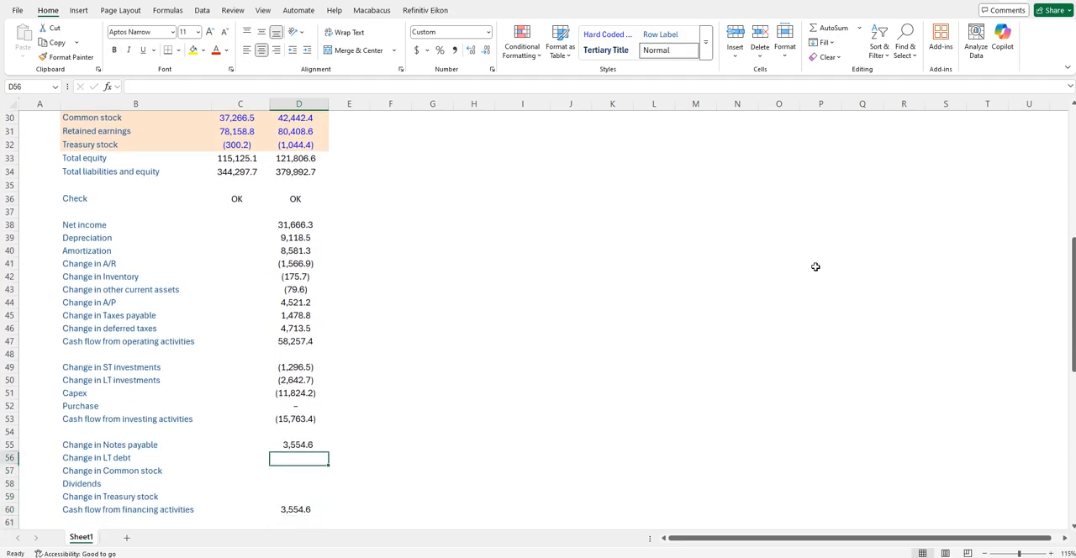
pyautogui.press('Down')
pyautogui.write('=')
pyautogui.press('Up')
pyautogui.press('Up')
pyautogui.press('Up')
pyautogui.press('Up')
pyautogui.press('Up')
pyautogui.press('Up')
pyautogui.press('Up')
pyautogui.press('Up')
pyautogui.press('Up')
pyautogui.press('Up')
pyautogui.press('Up')
pyautogui.press('Up')
pyautogui.press('Up')
pyautogui.press('Up')
pyautogui.press('Up')
pyautogui.press('Up')
pyautogui.press('Up')
pyautogui.press('Up')
pyautogui.press('Up')
pyautogui.press('Up')
pyautogui.press('Up')
pyautogui.press('Up')
pyautogui.press('Up')
pyautogui.press('Up')
pyautogui.press('Up')
pyautogui.press('Up')
pyautogui.press('Up')
pyautogui.press('Up')
pyautogui.press('Up')
pyautogui.press('Up')
pyautogui.press('Up')
pyautogui.press('Down')
pyautogui.press('Down')
pyautogui.write('-')
pyautogui.press('Up')
pyautogui.press('Up')
pyautogui.press('Up')
pyautogui.press('Up')
pyautogui.press('Up')
pyautogui.press('Up')
pyautogui.press('Up')
pyautogui.press('Up')
pyautogui.press('Up')
pyautogui.press('Up')
pyautogui.press('Up')
pyautogui.press('Up')
pyautogui.press('Up')
pyautogui.press('Up')
pyautogui.press('Up')
pyautogui.press('Up')
pyautogui.press('Up')
pyautogui.press('Up')
pyautogui.press('Up')
pyautogui.press('Up')
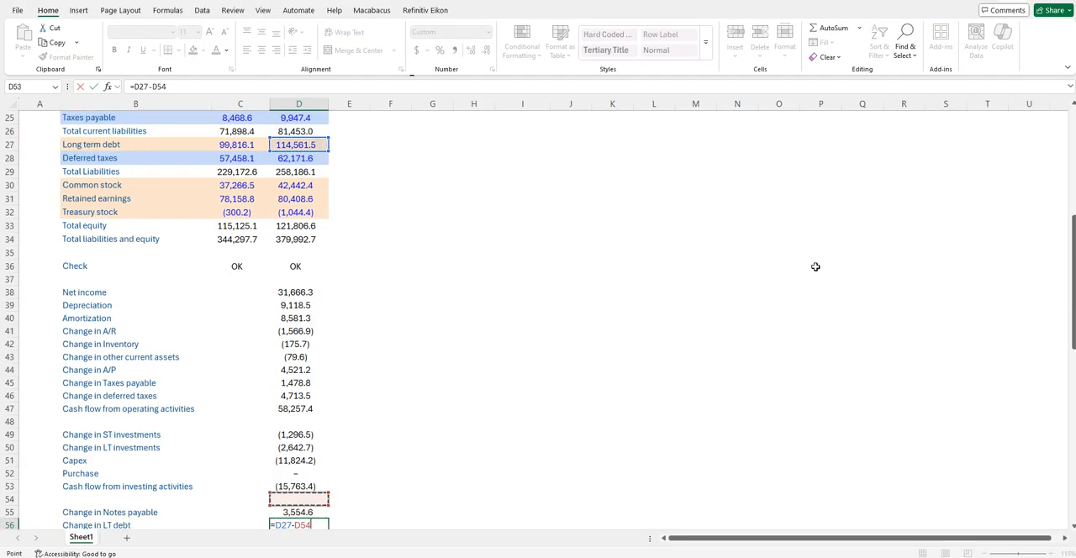
pyautogui.press('Left')
pyautogui.press('Up')
pyautogui.press('Up')
pyautogui.press('Up')
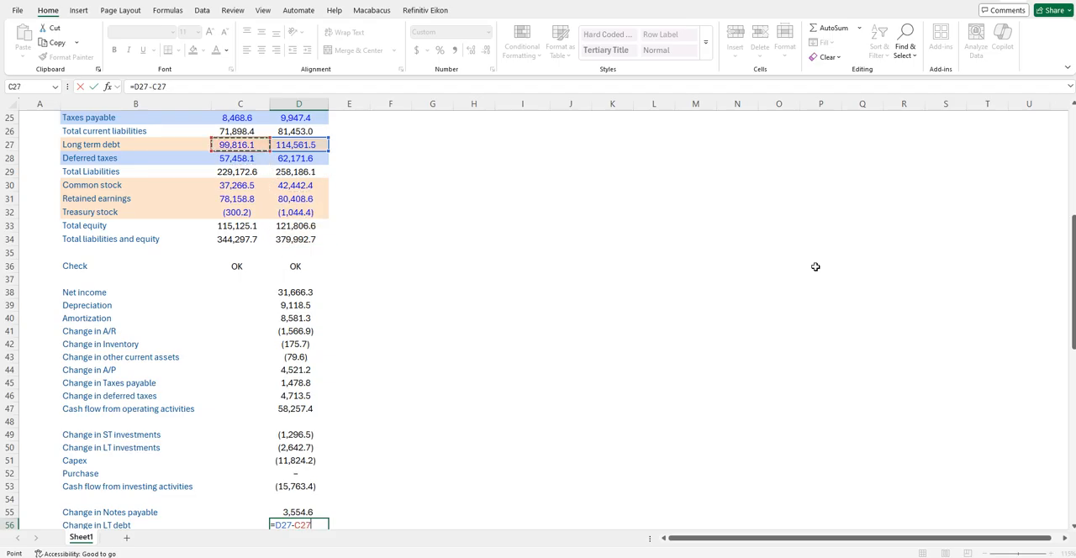
pyautogui.hotkey('ctrl', 'Return')
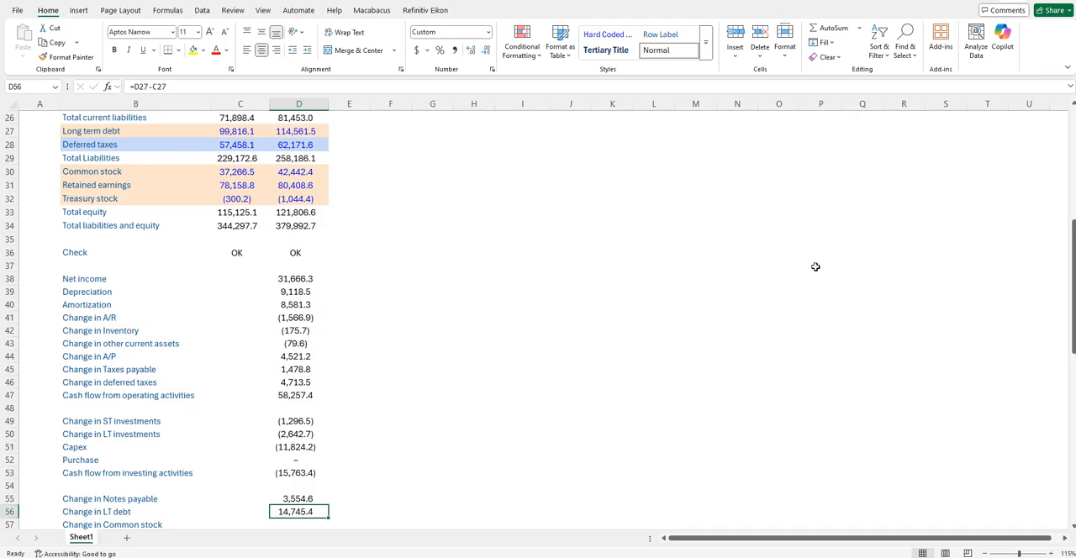
pyautogui.press('Down')
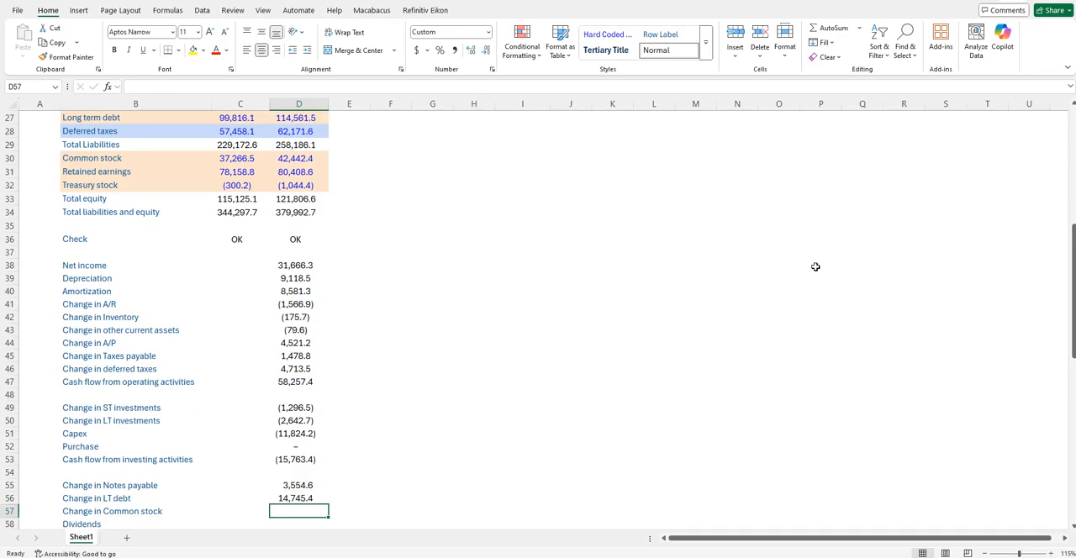
# - Calculate Change in Common stock in D57 as Year 1 minus Year 0 Common stock, =D30-C30
pyautogui.write('=')
pyautogui.press('Up')
pyautogui.press('Up')
pyautogui.press('Up')
pyautogui.press('Up')
pyautogui.press('Up')
pyautogui.press('Up')
pyautogui.press('Up')
pyautogui.press('Up')
pyautogui.press('Up')
pyautogui.press('Up')
pyautogui.press('Up')
pyautogui.press('Up')
pyautogui.press('Up')
pyautogui.press('Up')
pyautogui.press('Up')
pyautogui.press('Up')
pyautogui.press('Up')
pyautogui.press('Up')
pyautogui.press('Up')
pyautogui.press('Up')
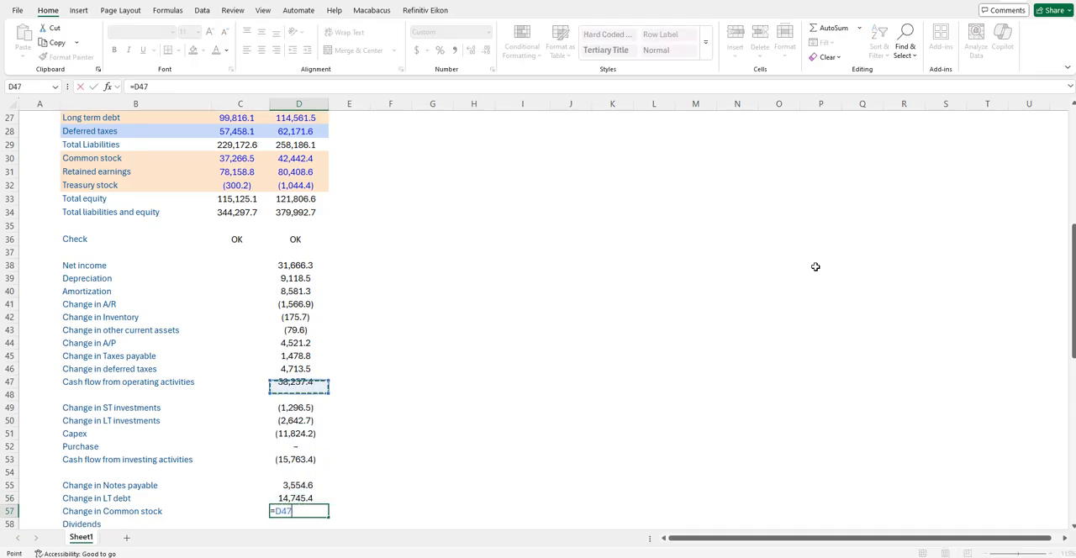
pyautogui.press('Up')
pyautogui.press('Up')
pyautogui.press('Up')
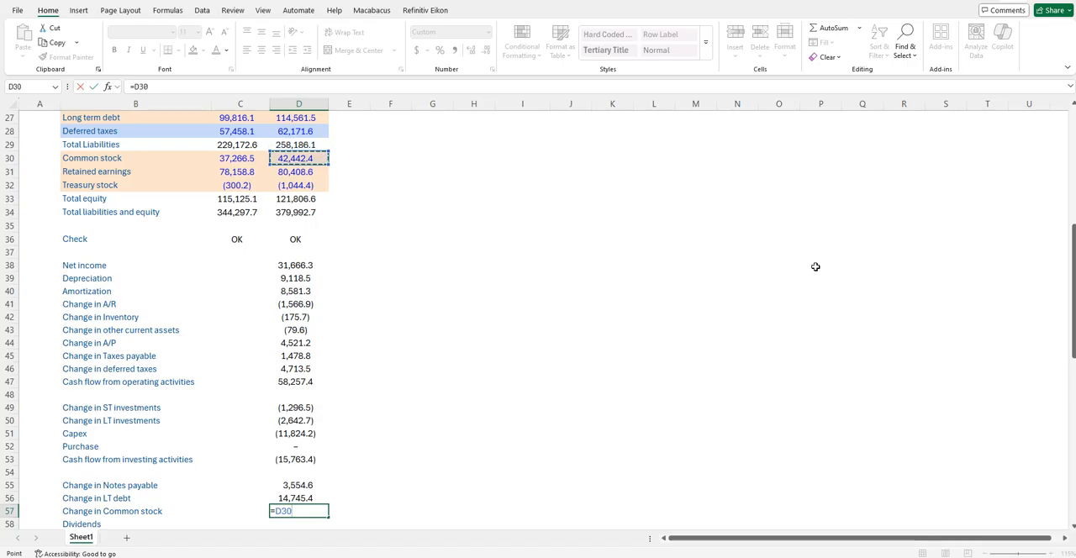
pyautogui.write('-')
pyautogui.press('Up')
pyautogui.press('Up')
pyautogui.press('Up')
pyautogui.press('Up')
pyautogui.press('Up')
pyautogui.press('Up')
pyautogui.press('Up')
pyautogui.press('Up')
pyautogui.press('Up')
pyautogui.press('Up')
pyautogui.press('Up')
pyautogui.press('Up')
pyautogui.press('Up')
pyautogui.press('Up')
pyautogui.press('Up')
pyautogui.press('Up')
pyautogui.press('Up')
pyautogui.press('Up')
pyautogui.press('Up')
pyautogui.press('Up')
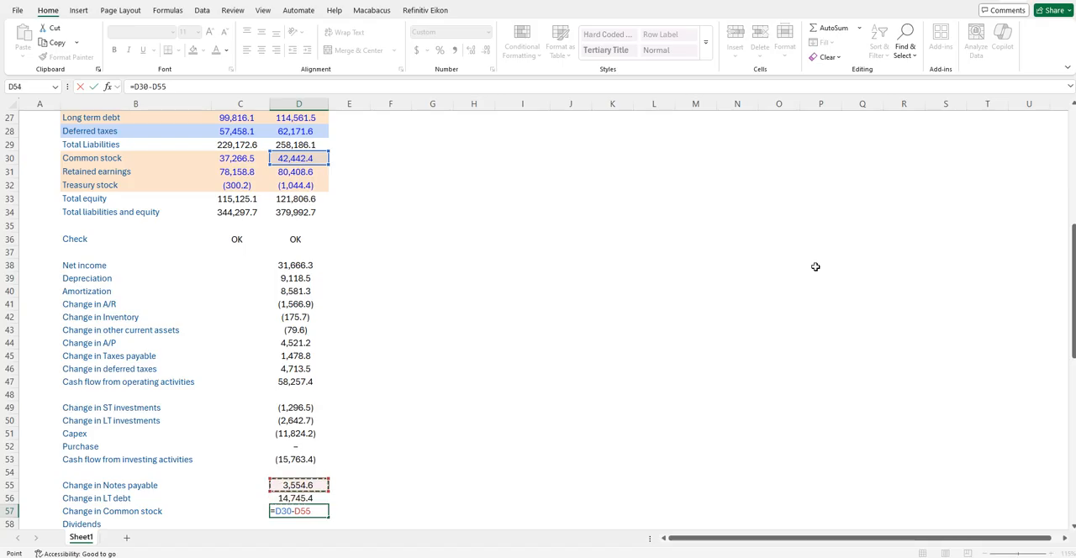
pyautogui.press('Left')
pyautogui.press('Up')
pyautogui.press('Return')
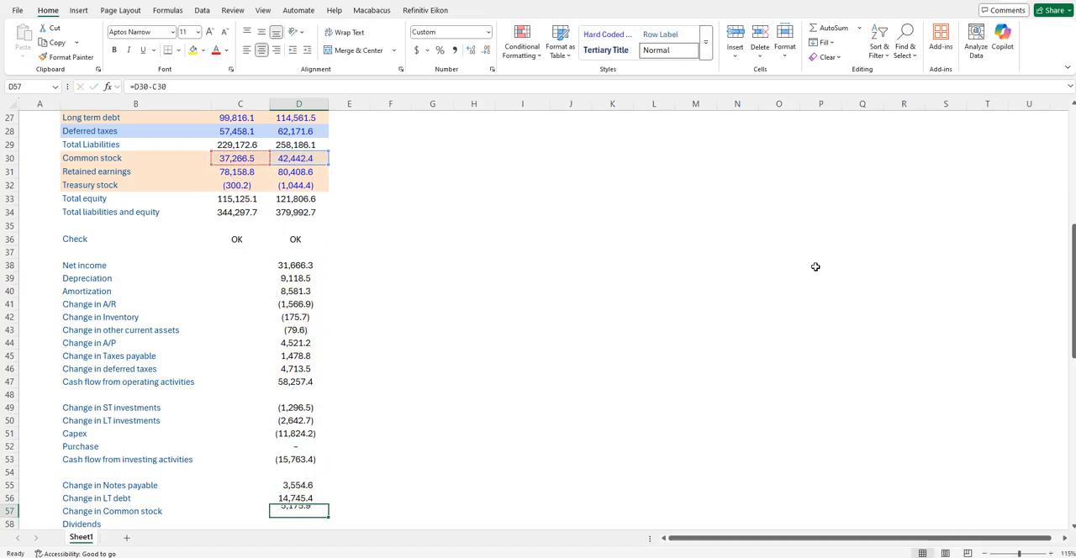
# - Link Dividends in D58 to the Dividends line of the retained earnings roll-forward, =D76
pyautogui.write('=')
pyautogui.press('Down')
pyautogui.press('Down')
pyautogui.press('Down')
pyautogui.press('Down')
pyautogui.press('Down')
pyautogui.press('Down')
pyautogui.press('Down')
pyautogui.press('Down')
pyautogui.press('Down')
pyautogui.press('Down')
pyautogui.press('Down')
pyautogui.press('Down')
pyautogui.press('Down')
pyautogui.press('Down')
pyautogui.press('Down')
pyautogui.press('Down')
pyautogui.press('Down')
pyautogui.press('Down')
pyautogui.press('Down')
pyautogui.press('Down')
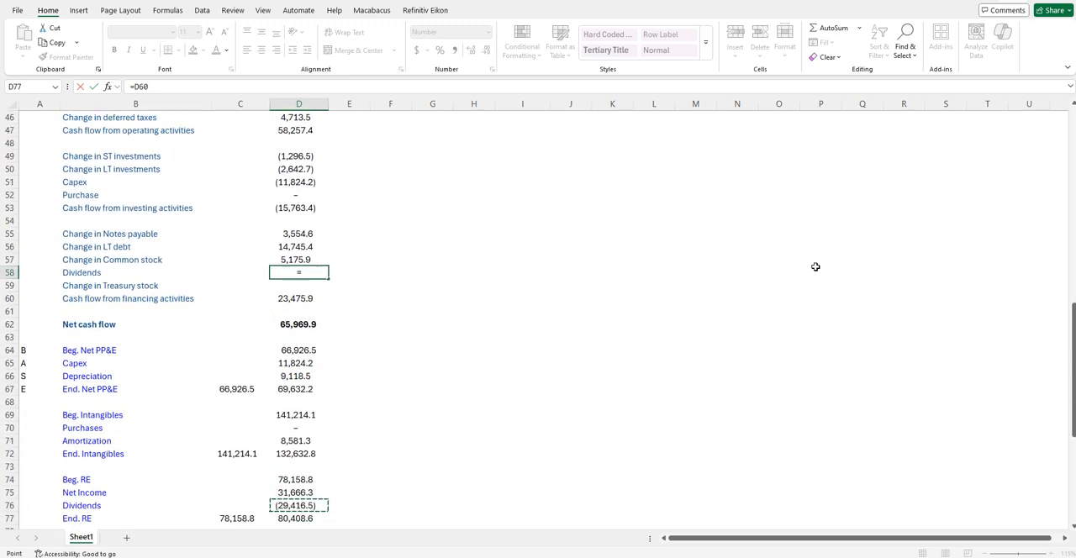
pyautogui.press('Up')
pyautogui.press('Up')
pyautogui.press('Up')
pyautogui.press('Left')
pyautogui.press('Down')
pyautogui.press('Right')
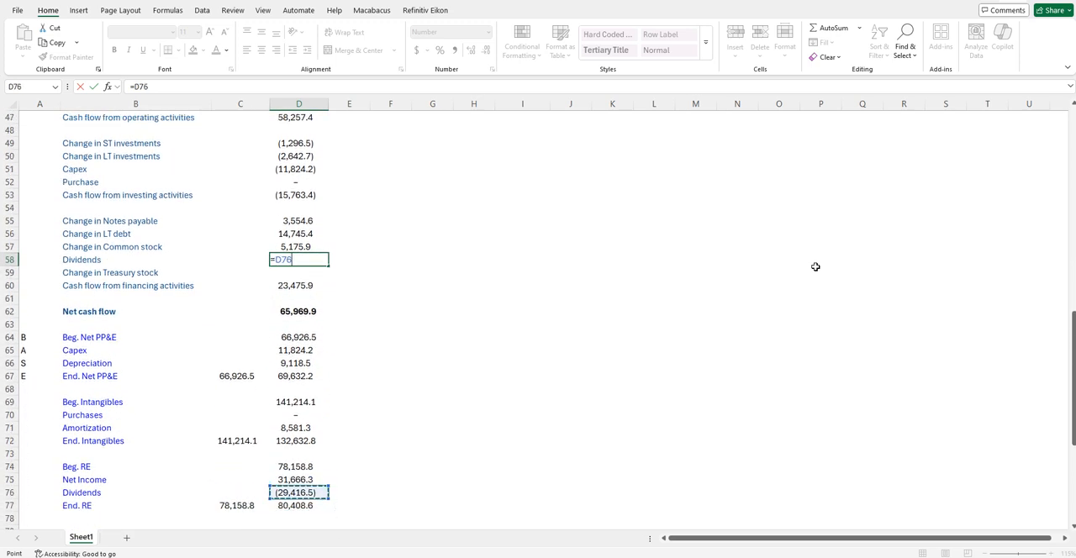
pyautogui.press('Return')
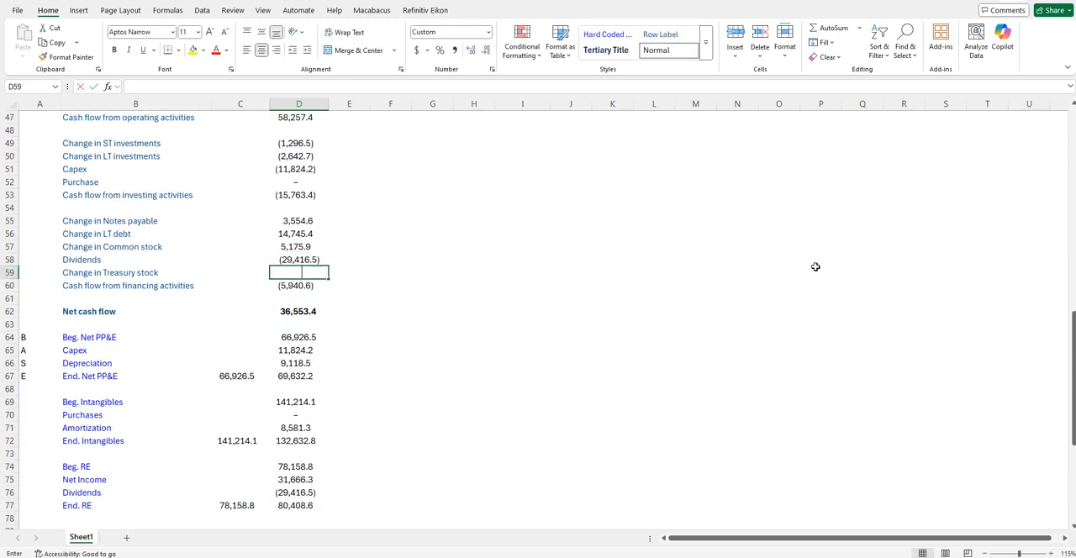
# - Calculate Change in Treasury stock in D59 as Year 1 minus Year 0 Treasury stock, =D32-C32
pyautogui.write('=')
pyautogui.press('Up')
pyautogui.press('Up')
pyautogui.press('Up')
pyautogui.press('Up')
pyautogui.press('Up')
pyautogui.press('Up')
pyautogui.press('Up')
pyautogui.press('Up')
pyautogui.press('Up')
pyautogui.press('Up')
pyautogui.press('Up')
pyautogui.press('Up')
pyautogui.press('Up')
pyautogui.press('Up')
pyautogui.press('Up')
pyautogui.press('Up')
pyautogui.press('Up')
pyautogui.press('Up')
pyautogui.press('Up')
pyautogui.press('Up')
pyautogui.press('Up')
pyautogui.press('Up')
pyautogui.press('Up')
pyautogui.press('Up')
pyautogui.press('Up')
pyautogui.press('Up')
pyautogui.press('Up')
pyautogui.press('Up')
pyautogui.press('Up')
pyautogui.press('Up')
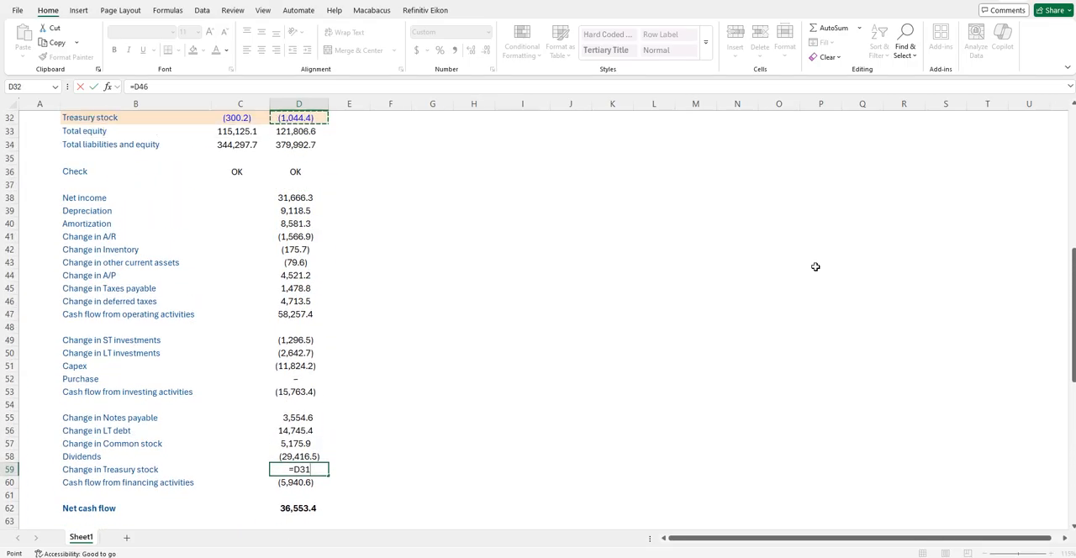
pyautogui.press('Up')
pyautogui.press('Up')
pyautogui.press('Up')
pyautogui.press('Up')
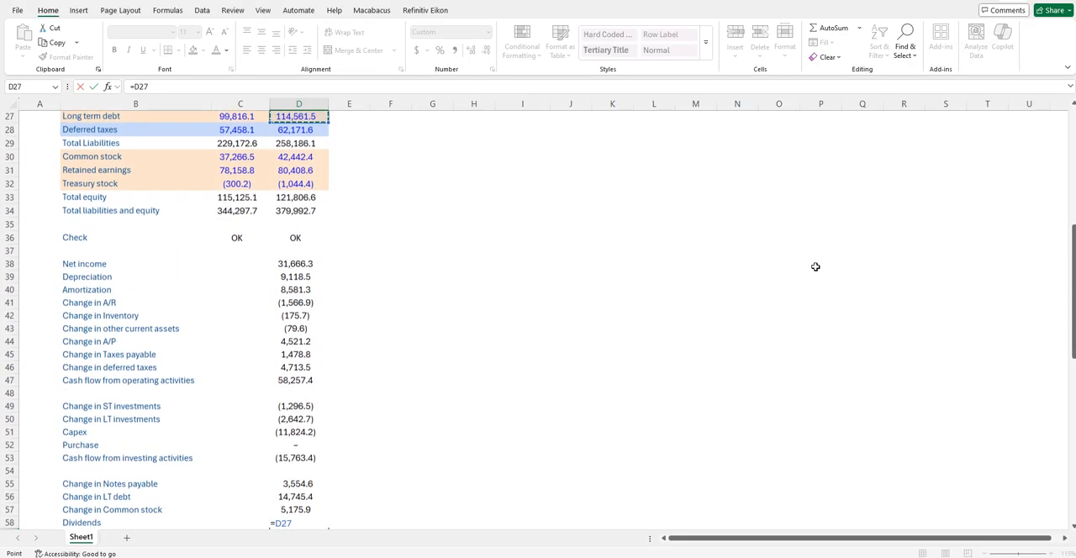
pyautogui.press('Down')
pyautogui.press('Down')
pyautogui.press('Down')
pyautogui.press('Down')
pyautogui.press('Down')
pyautogui.press('Down')
pyautogui.press('Down')
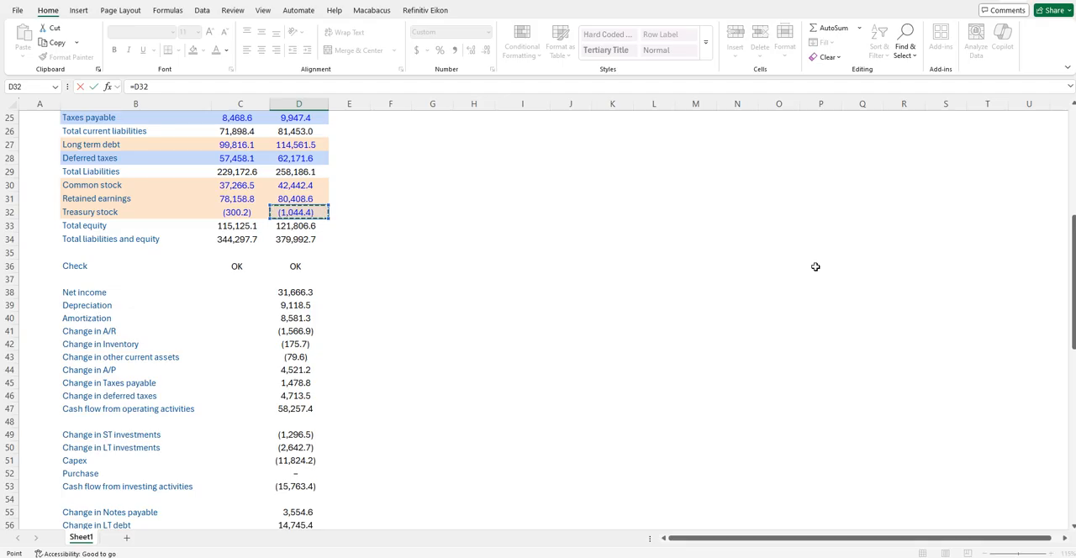
pyautogui.write('-')
pyautogui.press('Up')
pyautogui.press('Up')
pyautogui.press('Up')
pyautogui.press('Up')
pyautogui.press('Up')
pyautogui.press('Up')
pyautogui.press('Up')
pyautogui.press('Up')
pyautogui.press('Up')
pyautogui.press('Up')
pyautogui.press('Up')
pyautogui.press('Up')
pyautogui.press('Up')
pyautogui.press('Up')
pyautogui.press('Up')
pyautogui.press('Up')
pyautogui.press('Up')
pyautogui.press('Up')
pyautogui.press('Up')
pyautogui.press('Up')
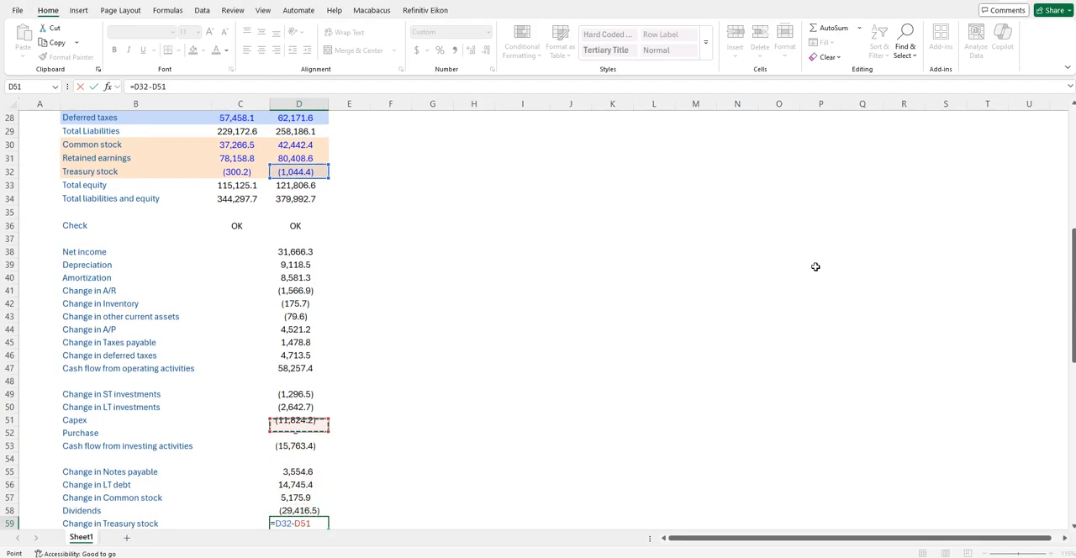
pyautogui.press('Up')
pyautogui.press('Up')
pyautogui.press('Up')
pyautogui.press('Up')
pyautogui.press('Left')
pyautogui.press('Up')
pyautogui.press('Return')
# - Examine the Net cash flow line in row 62 and its formula summing the three cash flow subtotals
pyautogui.press('Down')
pyautogui.press('Down')
pyautogui.press('Down')
pyautogui.press('Down')
pyautogui.press('Down')
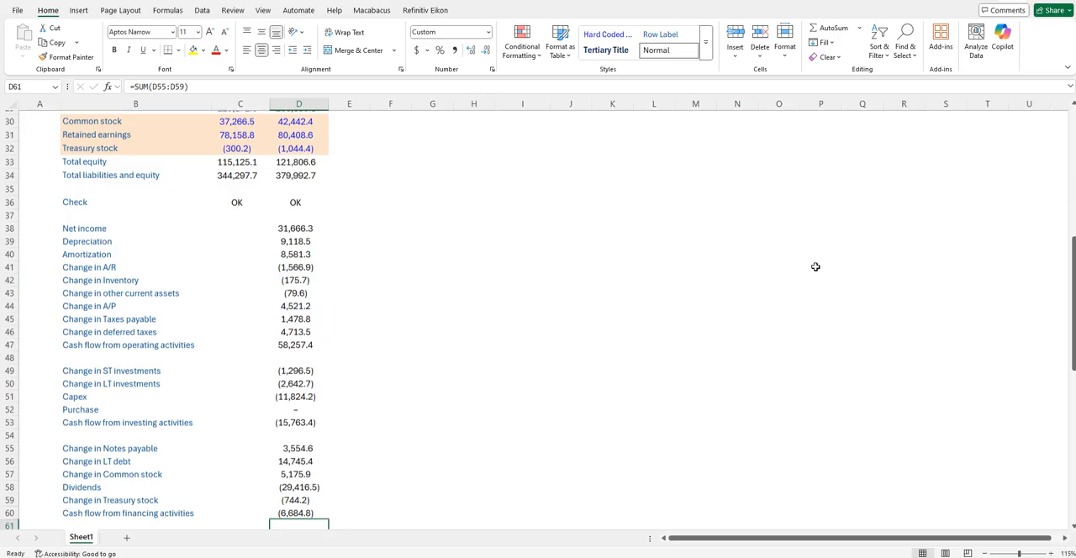
pyautogui.press('Up')
pyautogui.press('Up')
pyautogui.press('Up')
pyautogui.press('Left')
pyautogui.press('Left')
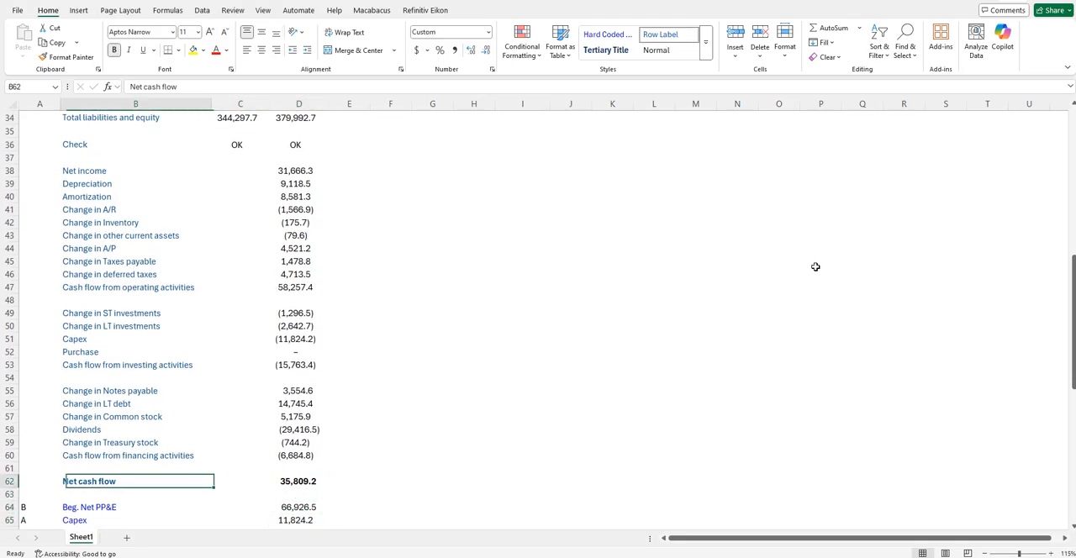
pyautogui.hotkey('shift', 'Right')
pyautogui.hotkey('shift', 'Right')
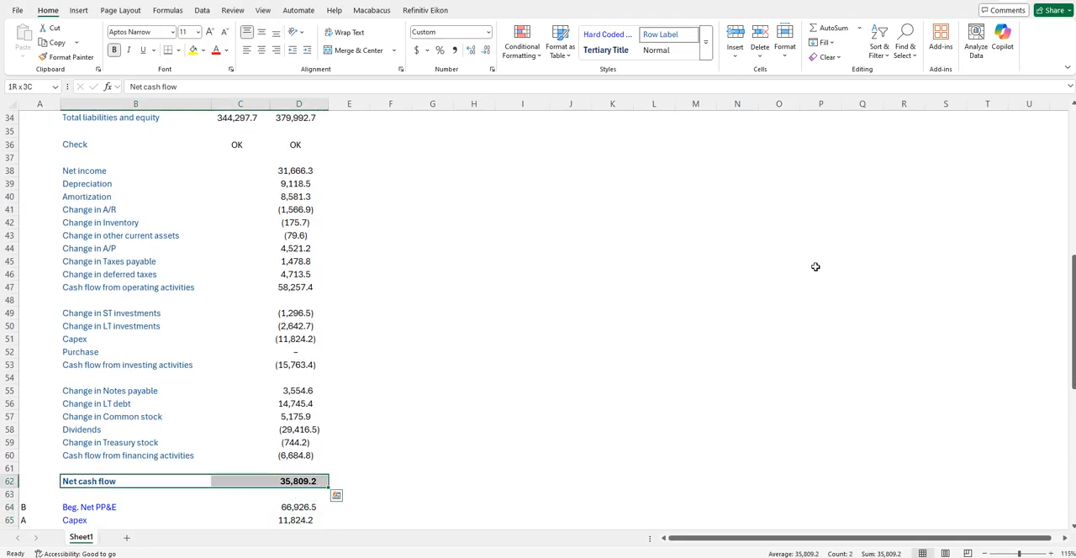
pyautogui.press('Right')
pyautogui.press('Right')
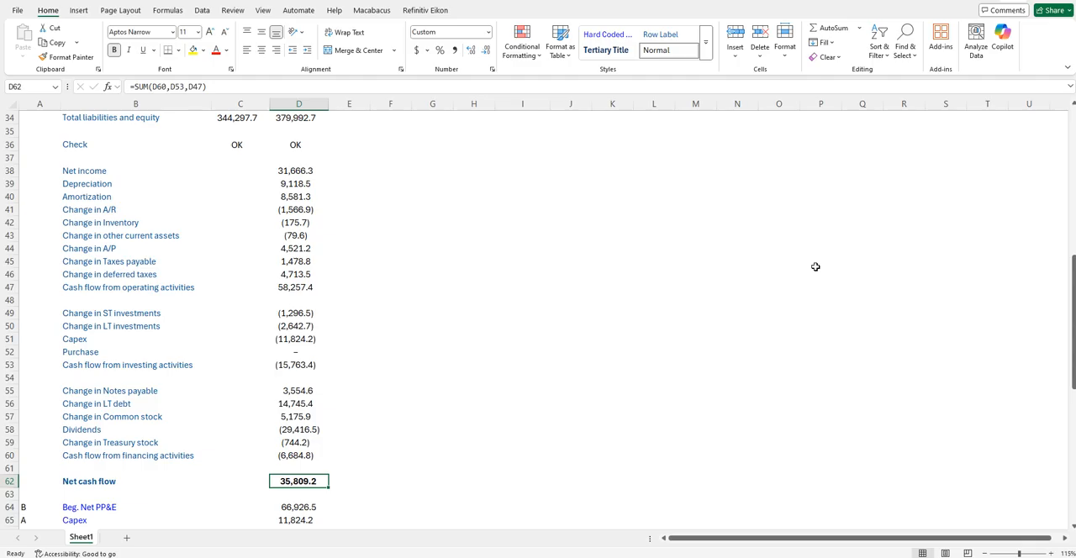
# - Review the completed cash flow statement, the balance sheet and the income statement up to the first row
pyautogui.press('Right')
pyautogui.press('Right')
pyautogui.press('Up')
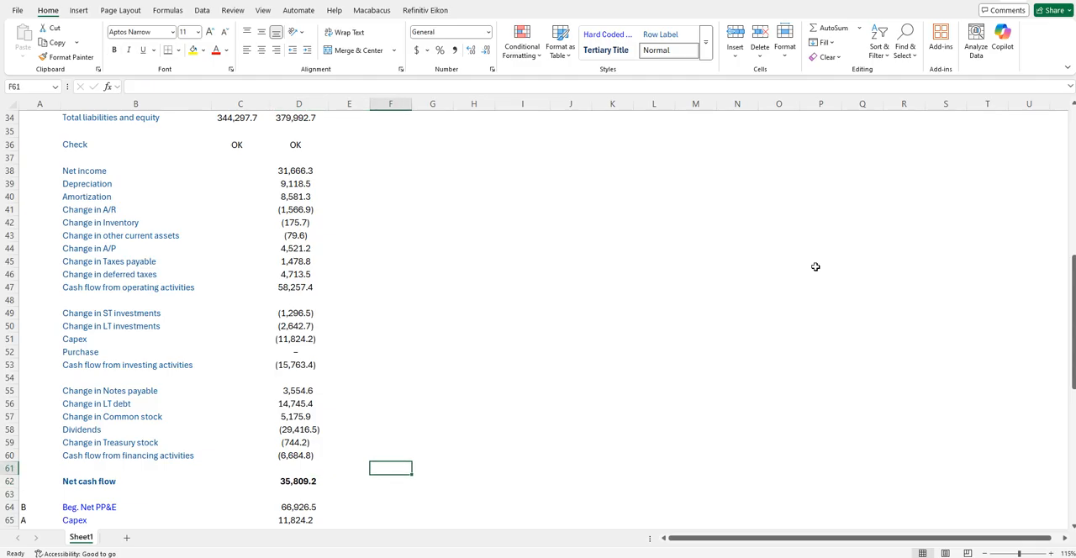
pyautogui.press('Up')
pyautogui.press('Up')
pyautogui.press('Up')
pyautogui.press('Up')
pyautogui.press('Up')
pyautogui.press('Up')
pyautogui.press('Up')
pyautogui.press('Up')
pyautogui.press('Up')
pyautogui.press('Up')
pyautogui.press('Up')
pyautogui.press('Up')
pyautogui.press('Up')
pyautogui.press('Up')
pyautogui.press('Up')
pyautogui.press('Up')
pyautogui.press('Up')
pyautogui.press('Up')
pyautogui.press('Up')
pyautogui.press('Up')
pyautogui.press('Up')
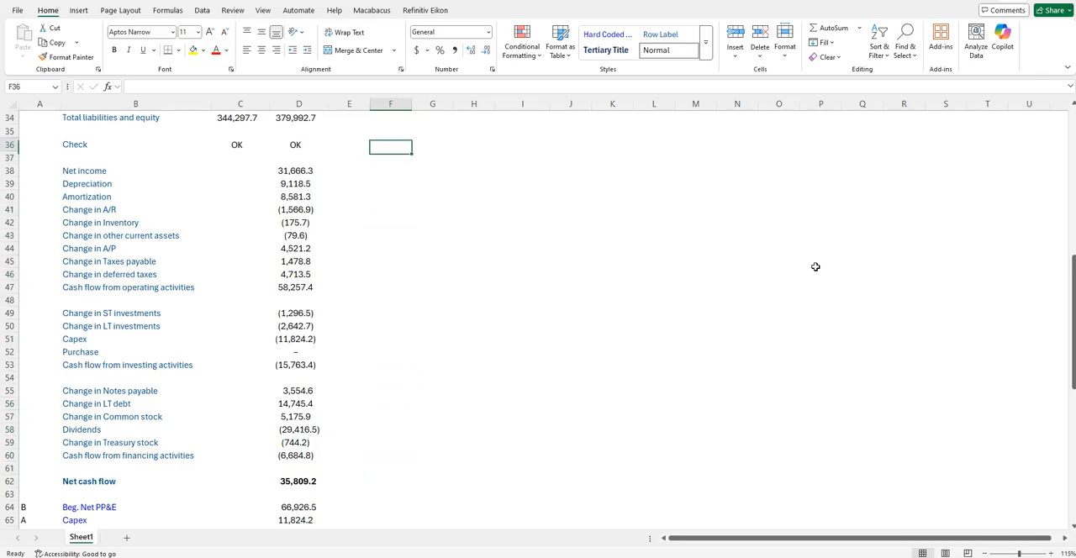
pyautogui.press('Up')
pyautogui.press('Up')
pyautogui.press('Up')
pyautogui.press('Up')
pyautogui.press('Up')
pyautogui.press('Up')
pyautogui.press('Up')
pyautogui.press('Up')
pyautogui.press('Up')
pyautogui.press('Up')
pyautogui.press('Up')
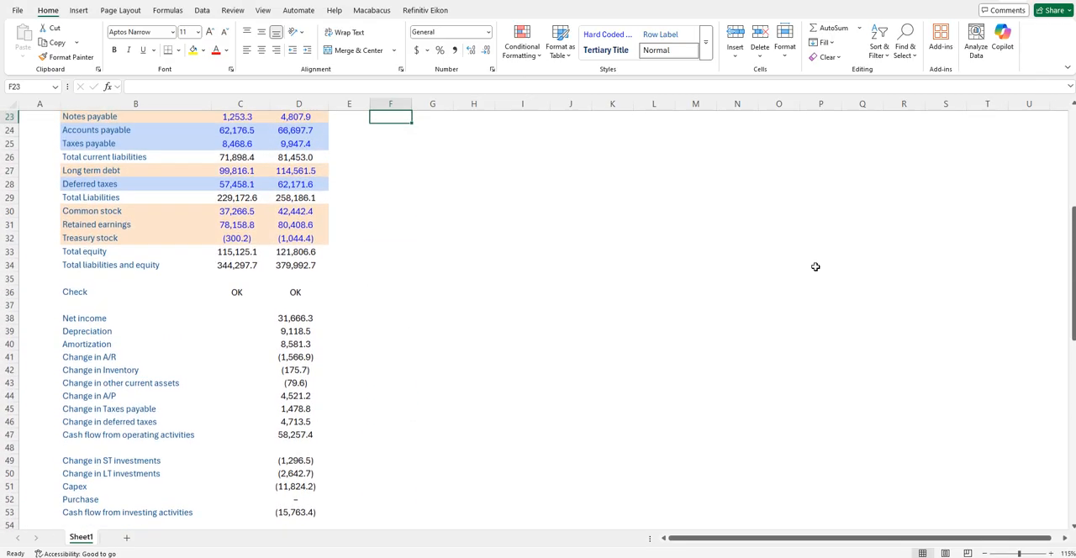
pyautogui.press('Up')
pyautogui.press('Up')
pyautogui.press('Up')
pyautogui.press('Up')
pyautogui.press('Up')
pyautogui.press('Up')
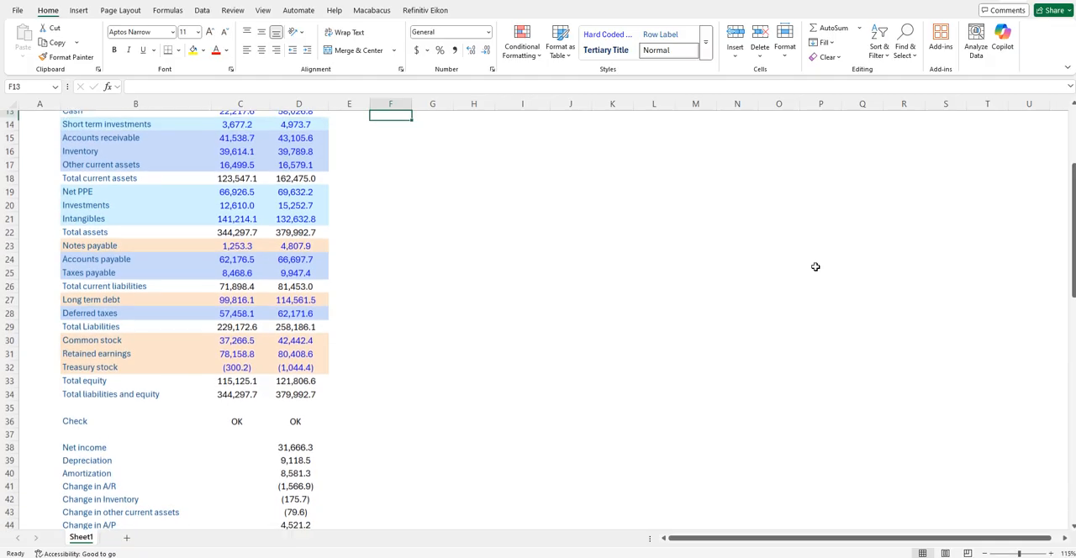
pyautogui.press('Up')
pyautogui.press('Up')
pyautogui.press('Up')
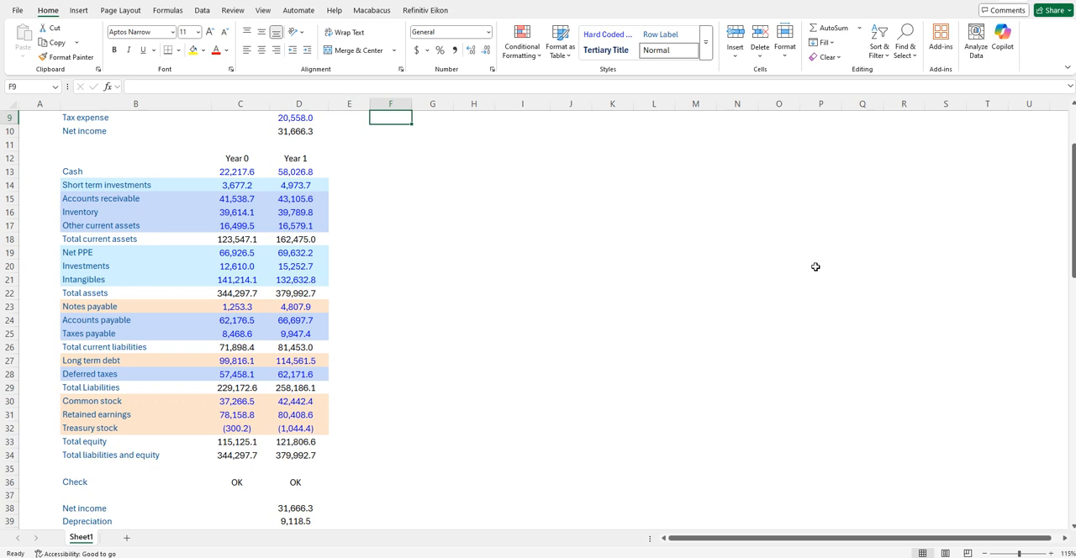
pyautogui.press('Up')
pyautogui.press('Up')
pyautogui.press('Up')
pyautogui.press('Up')
pyautogui.press('Up')
pyautogui.press('Up')
pyautogui.press('Up')
pyautogui.press('Up')
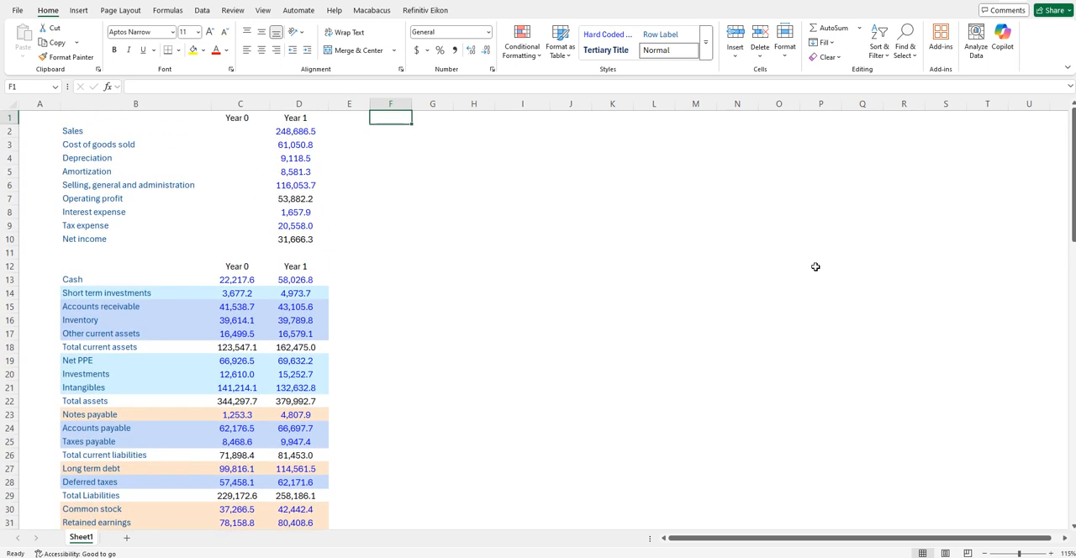
# - Examine the balance sheet's Year 0 and Year 1 balances and the account labels
pyautogui.press('Down')
pyautogui.press('Down')
pyautogui.press('Down')
pyautogui.press('Down')
pyautogui.press('Down')
pyautogui.press('Down')
pyautogui.press('Down')
pyautogui.press('Down')
pyautogui.press('Down')
pyautogui.press('Down')
pyautogui.press('Down')
pyautogui.press('Down')
pyautogui.press('Down')
pyautogui.press('Down')
pyautogui.press('Down')
pyautogui.press('Down')
pyautogui.press('Down')
pyautogui.press('Down')
pyautogui.press('Down')
pyautogui.press('Down')
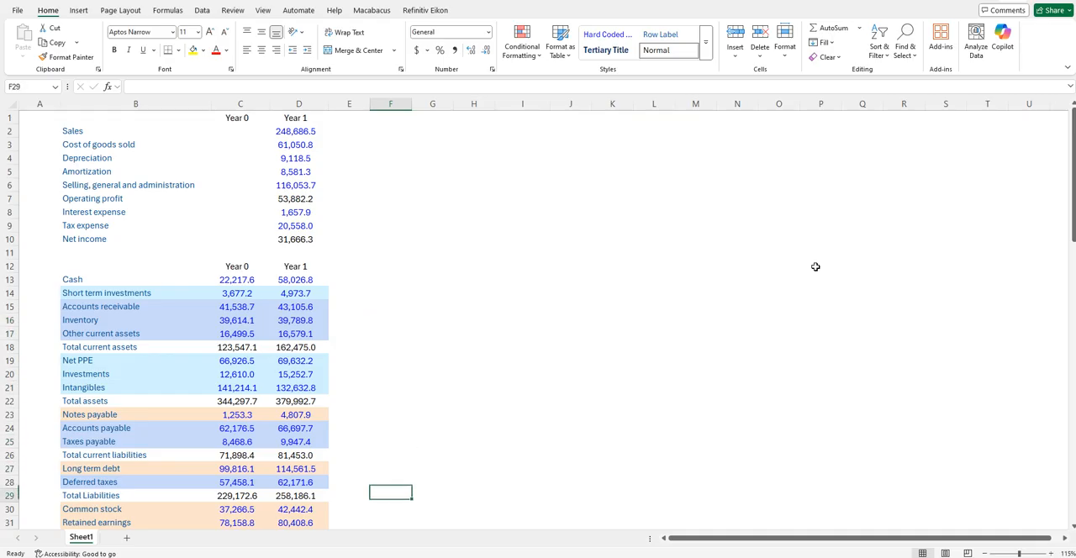
pyautogui.press('Left')
pyautogui.press('Up')
pyautogui.press('Up')
pyautogui.press('Left')
pyautogui.press('Up')
pyautogui.press('Up')
pyautogui.press('Up')
pyautogui.press('Left')
pyautogui.press('Up')
pyautogui.press('Up')
pyautogui.press('Up')
pyautogui.press('Up')
pyautogui.press('Up')
pyautogui.press('Up')
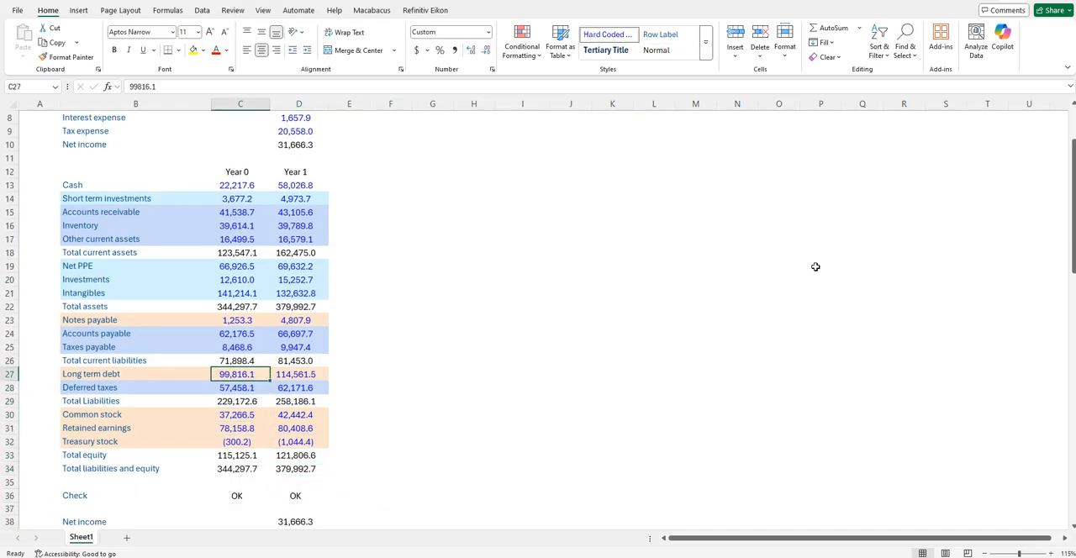
pyautogui.press('Left')
pyautogui.press('Up')
pyautogui.press('Up')
pyautogui.press('Up')
pyautogui.press('Up')
pyautogui.press('Up')
pyautogui.press('Up')
# - Review the operating activities lines of the cash flow statement below the balance sheet check
pyautogui.press('Down')
pyautogui.press('Down')
pyautogui.press('Down')
pyautogui.press('Down')
pyautogui.press('Down')
pyautogui.press('Down')
pyautogui.press('Down')
pyautogui.press('Down')
pyautogui.press('Down')
pyautogui.press('Down')
pyautogui.press('Down')
pyautogui.press('Down')
pyautogui.press('Down')
pyautogui.press('Down')
pyautogui.press('Down')
pyautogui.press('Down')
pyautogui.press('Down')
pyautogui.press('Down')
pyautogui.press('Down')
pyautogui.press('Down')
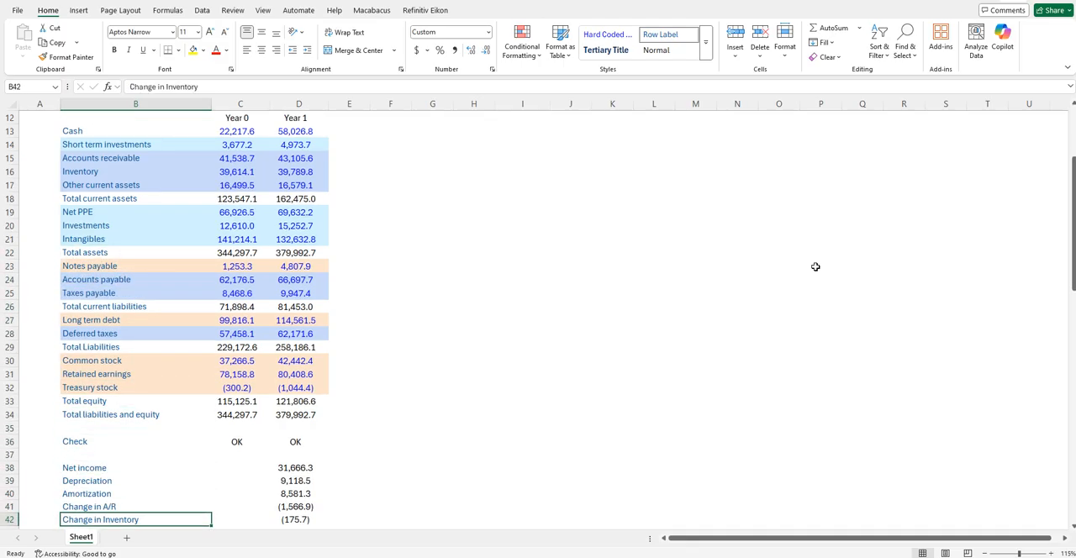
pyautogui.press('Down')
pyautogui.press('Down')
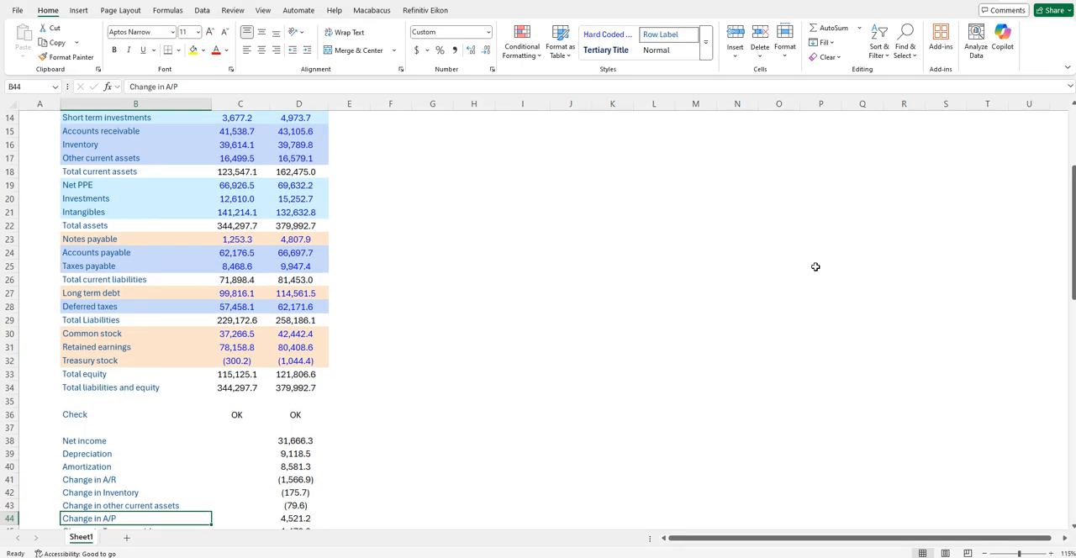
pyautogui.press('Down')
pyautogui.press('Down')
pyautogui.press('Down')
pyautogui.press('Down')
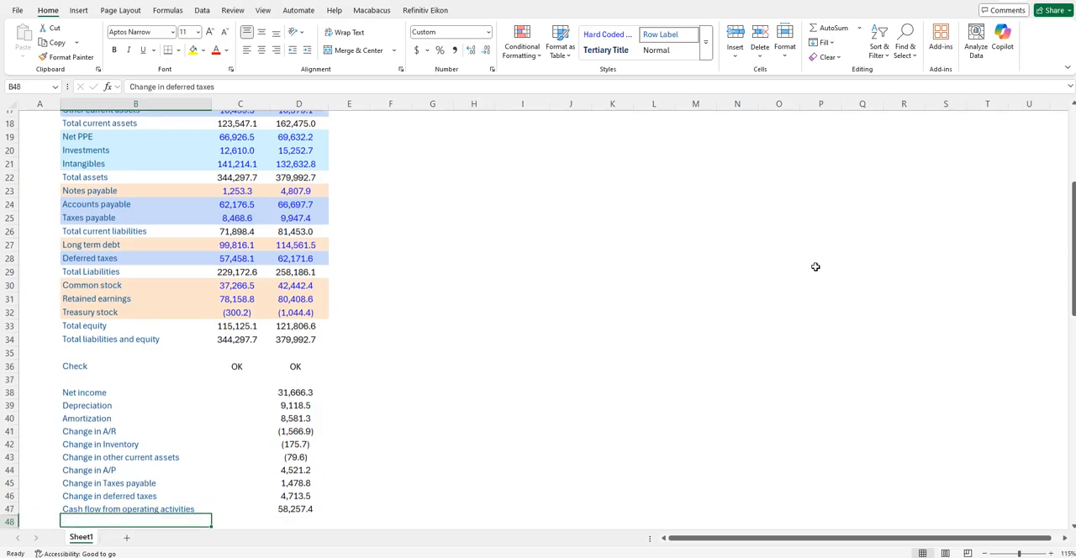